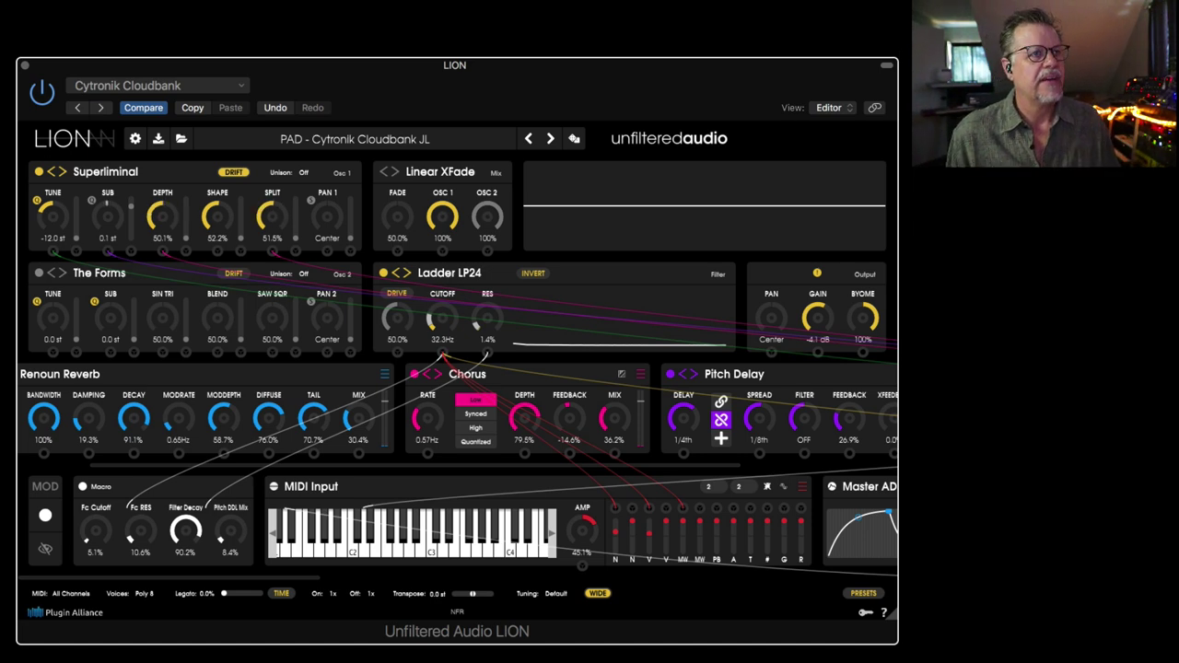
Look through oscillator 1's type list and the mix modes, keeping Linear XFade.
left_click_drag(188, 468, 21, 461)
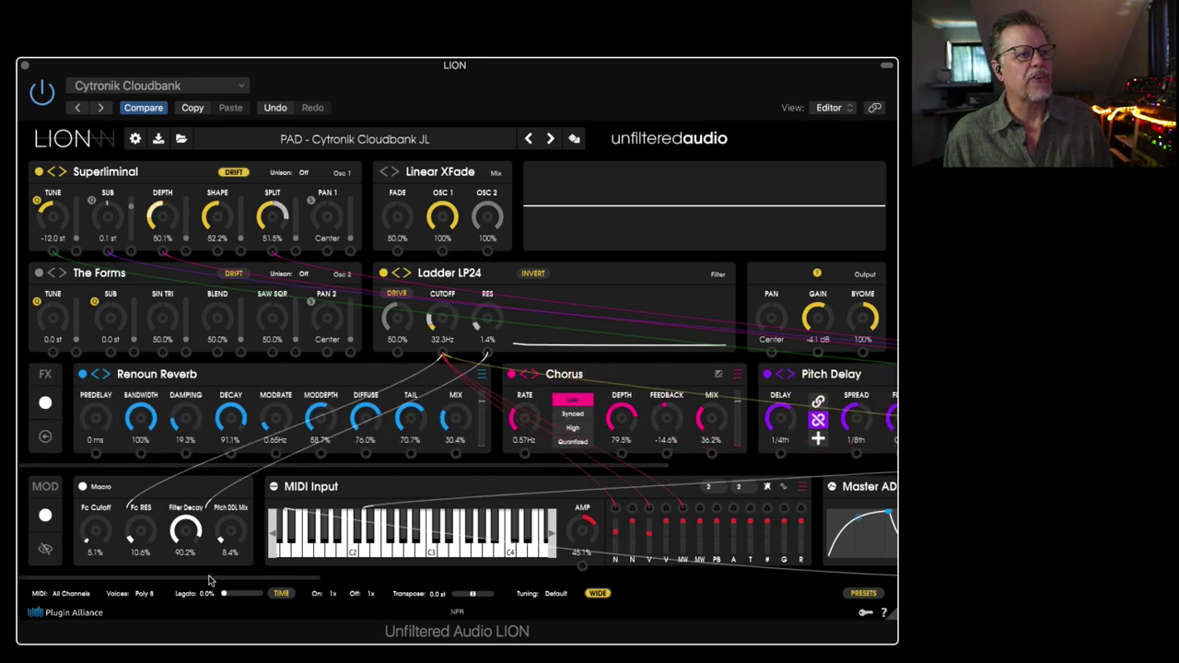
mouse_move(208, 580)
left_mouse_down()
mouse_move(553, 582)
mouse_move(208, 578)
left_mouse_up()
left_click(115, 173)
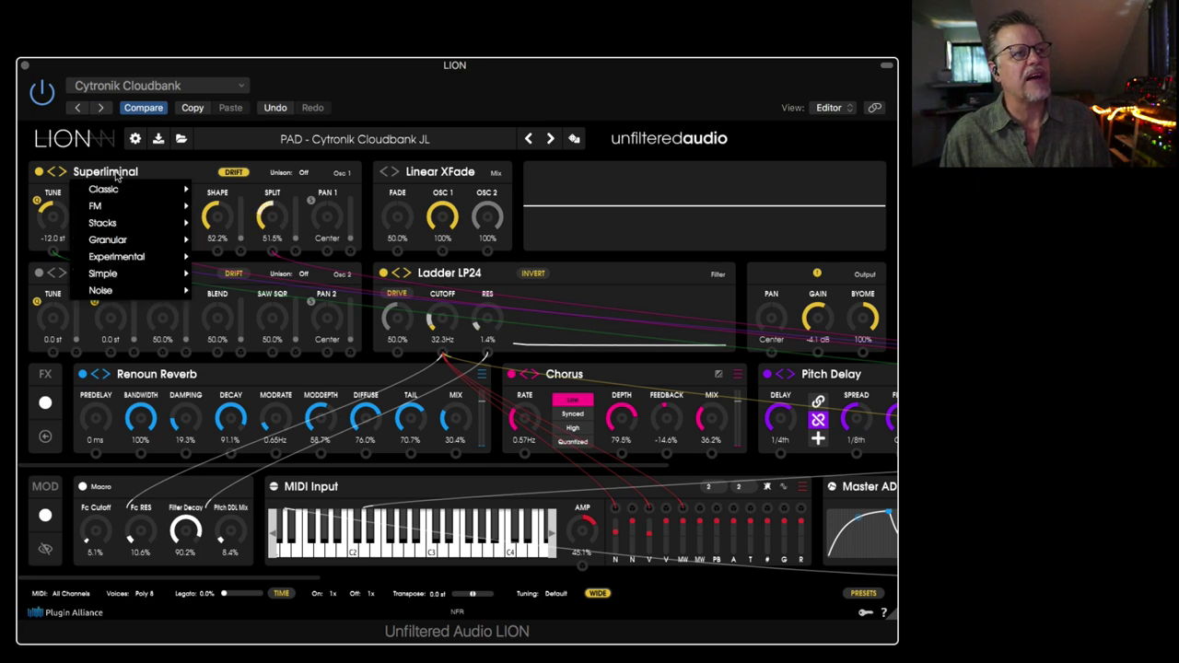
mouse_move(126, 265)
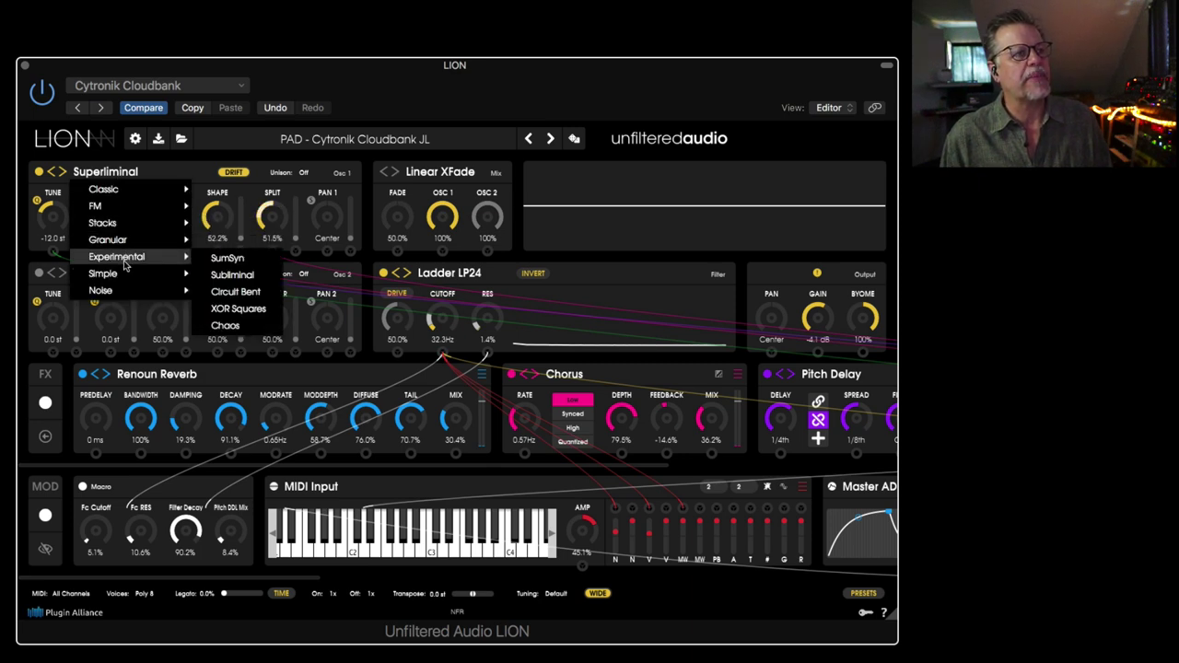
mouse_move(109, 189)
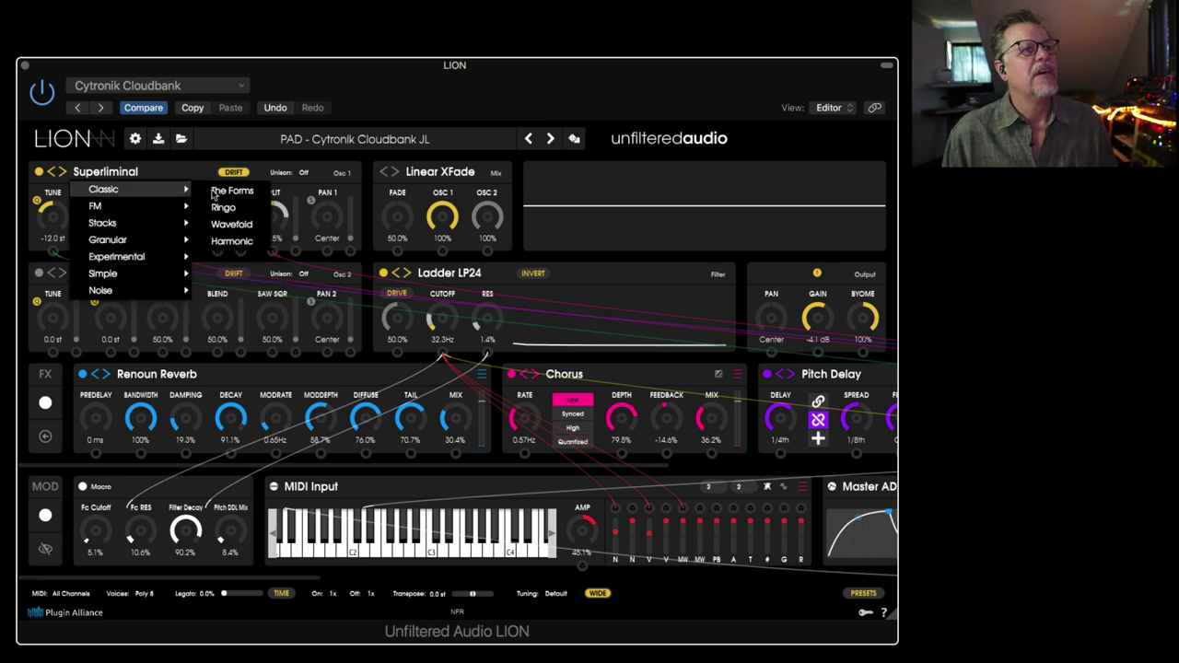
left_click(467, 175)
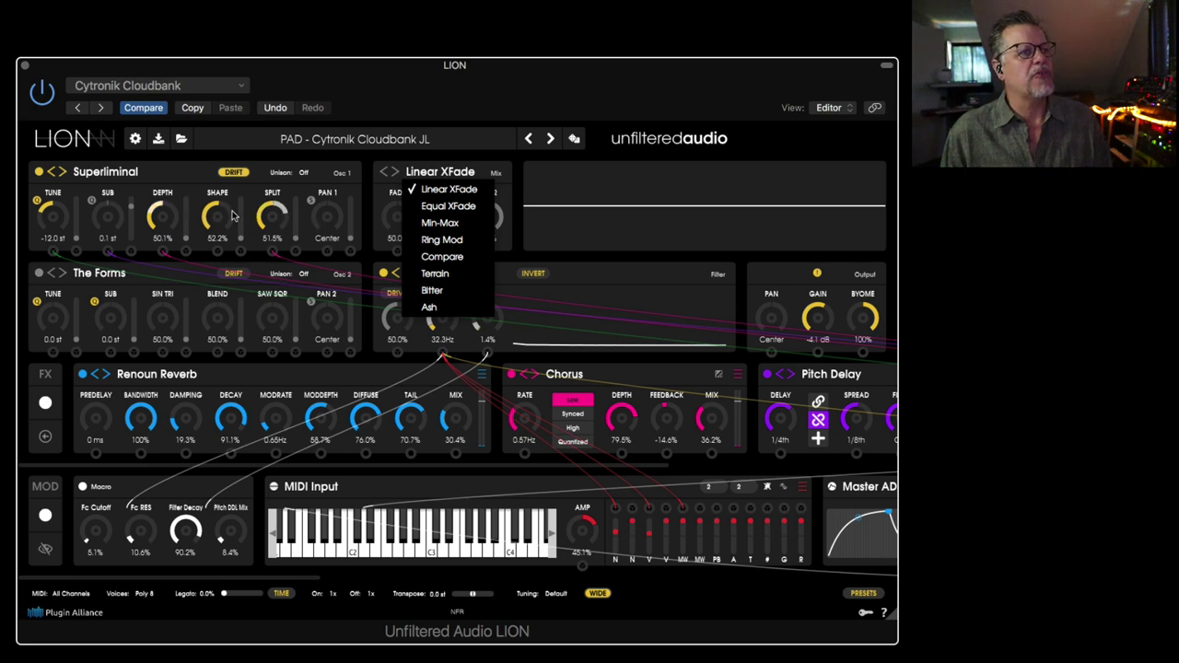
left_click(207, 271)
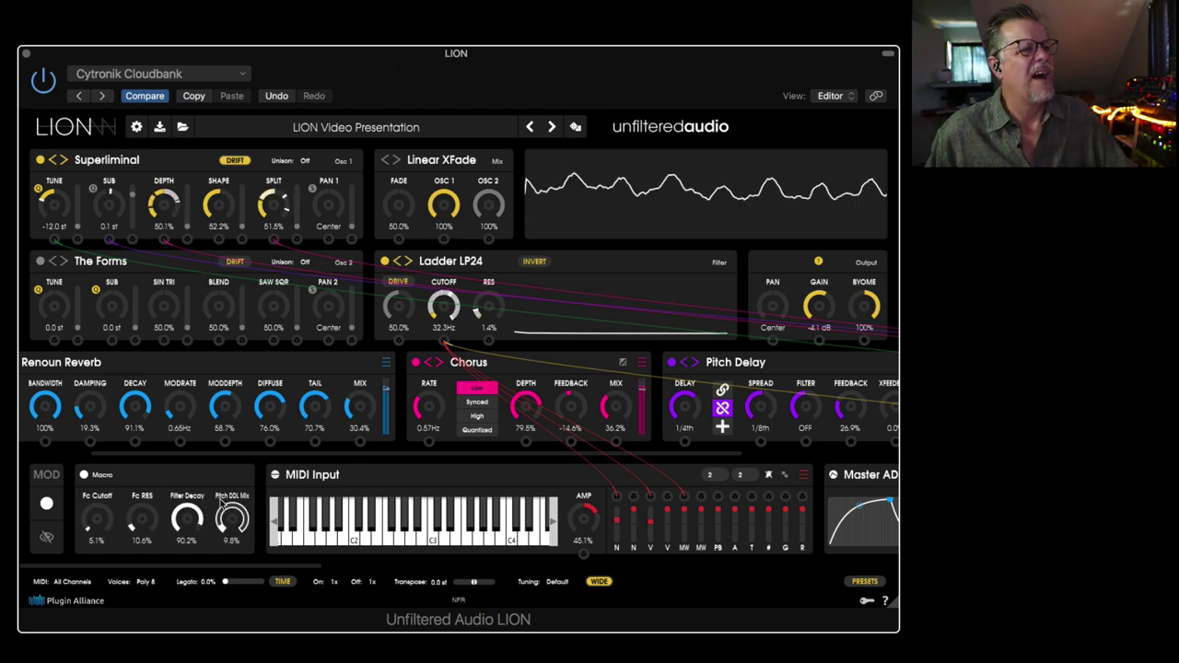
Sweep Pitch DDL Mix, Filter Decay, Fc Cutoff (to 100%) and Fc RES, then load Dark Viola.
left_click_drag(221, 497, 185, 552)
left_click_drag(96, 520, 285, 341)
left_click_drag(238, 512, 256, 448)
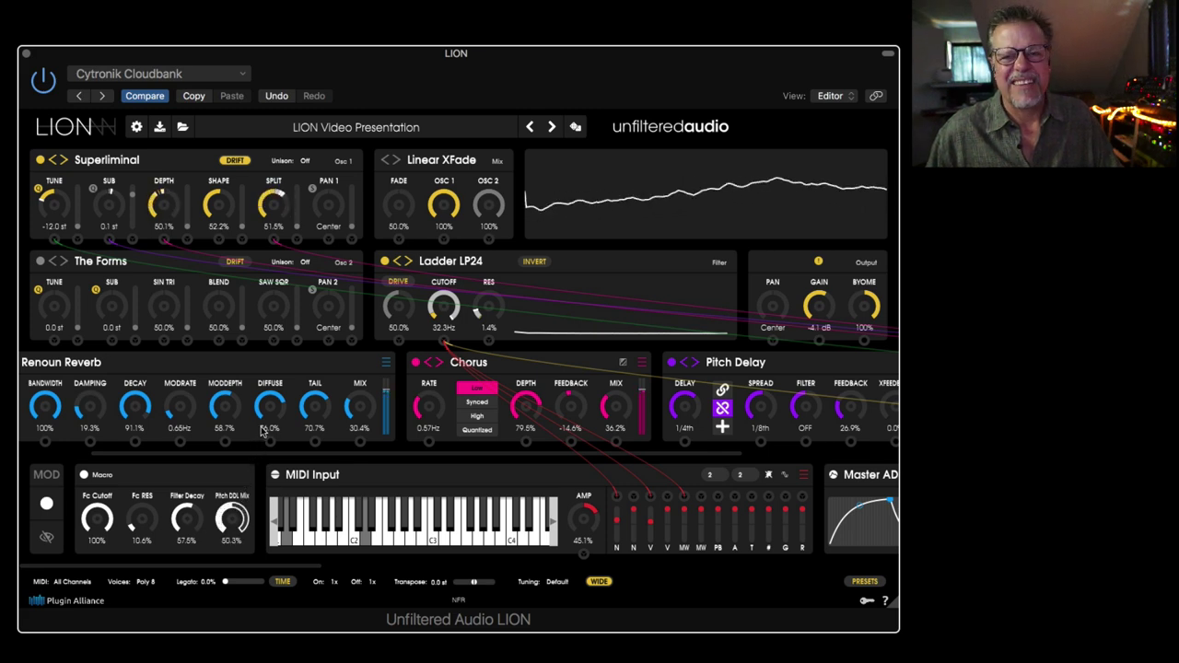
left_click_drag(257, 444, 243, 488)
left_click_drag(143, 519, 92, 660)
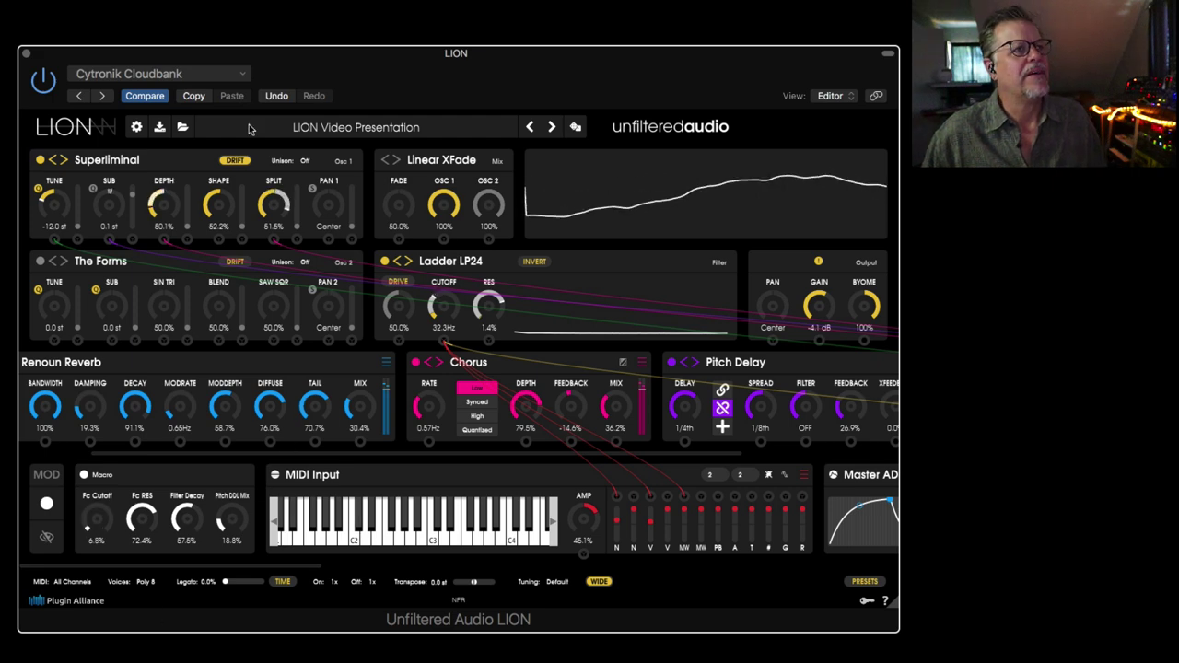
left_click(102, 95)
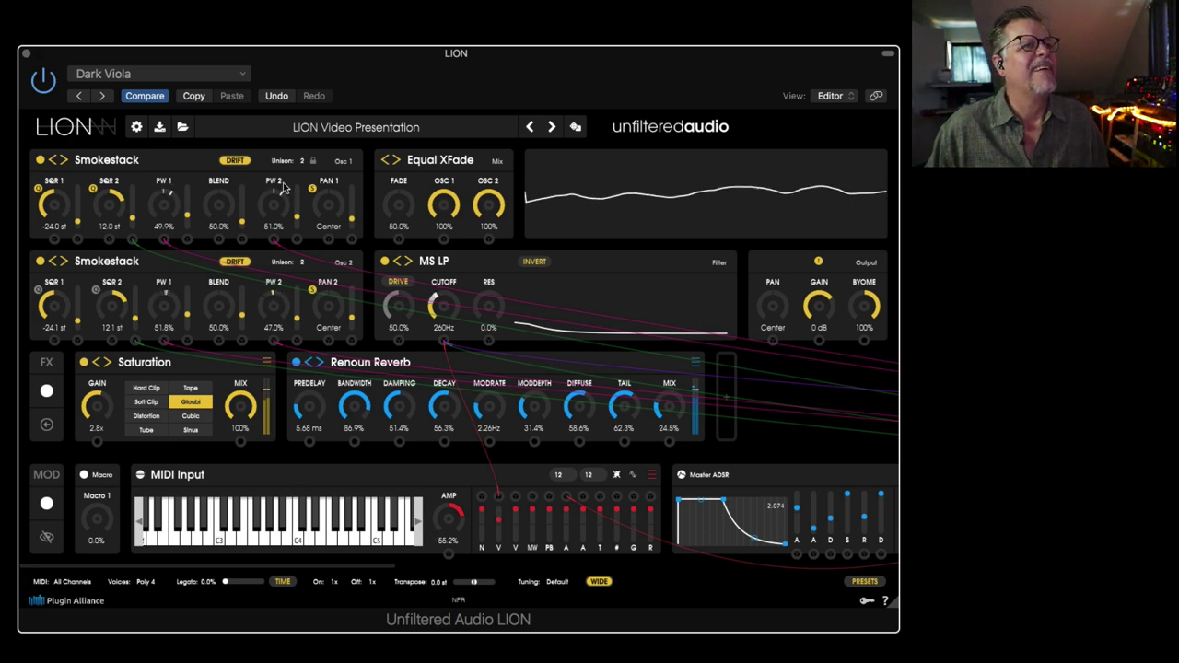
Step through Dying Lighcycle, Fines and Flashlight Bass to KING HOOVER, opening and closing the filter macros.
left_click(103, 96)
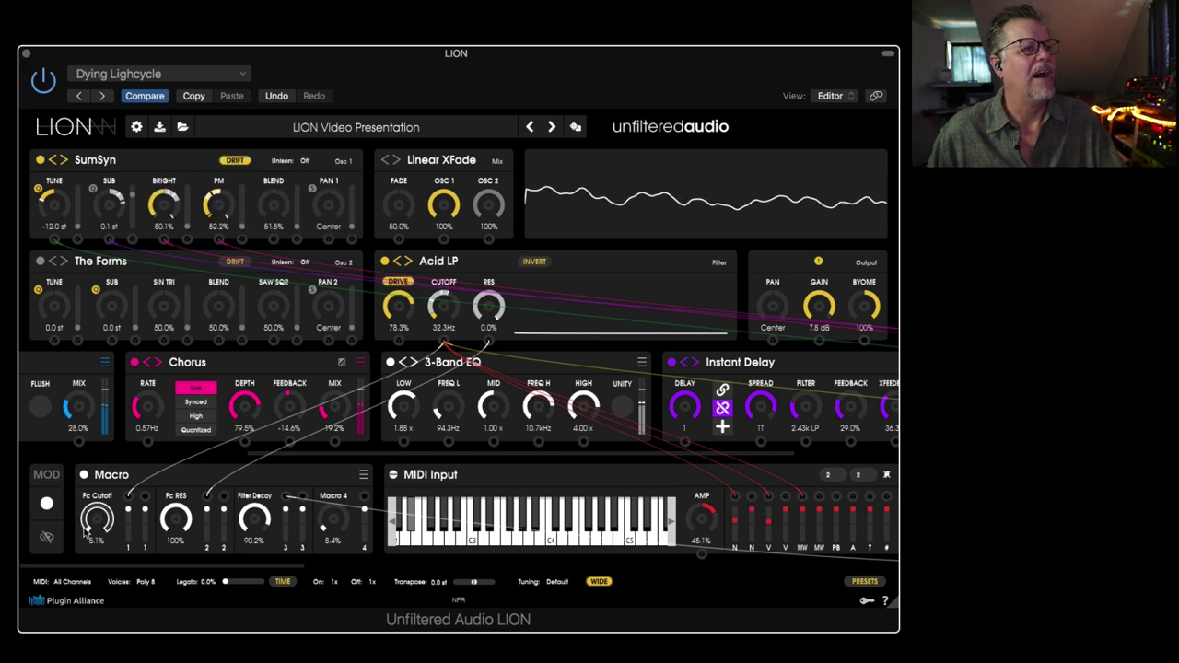
left_click_drag(87, 524, 115, 551)
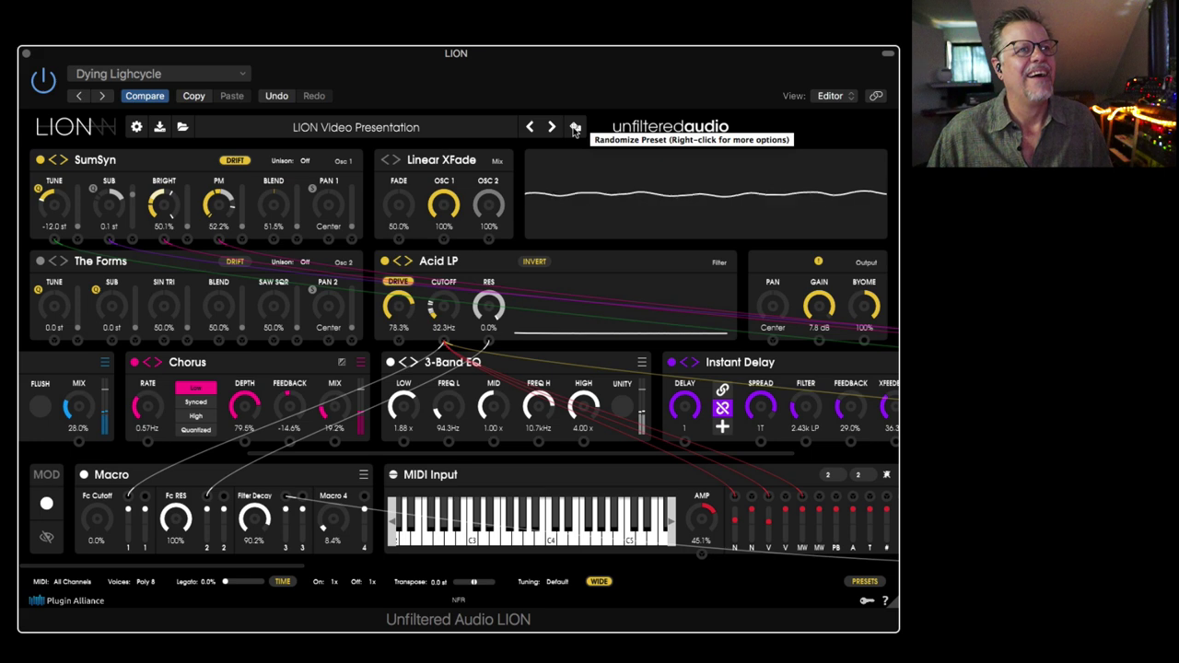
left_click(102, 97)
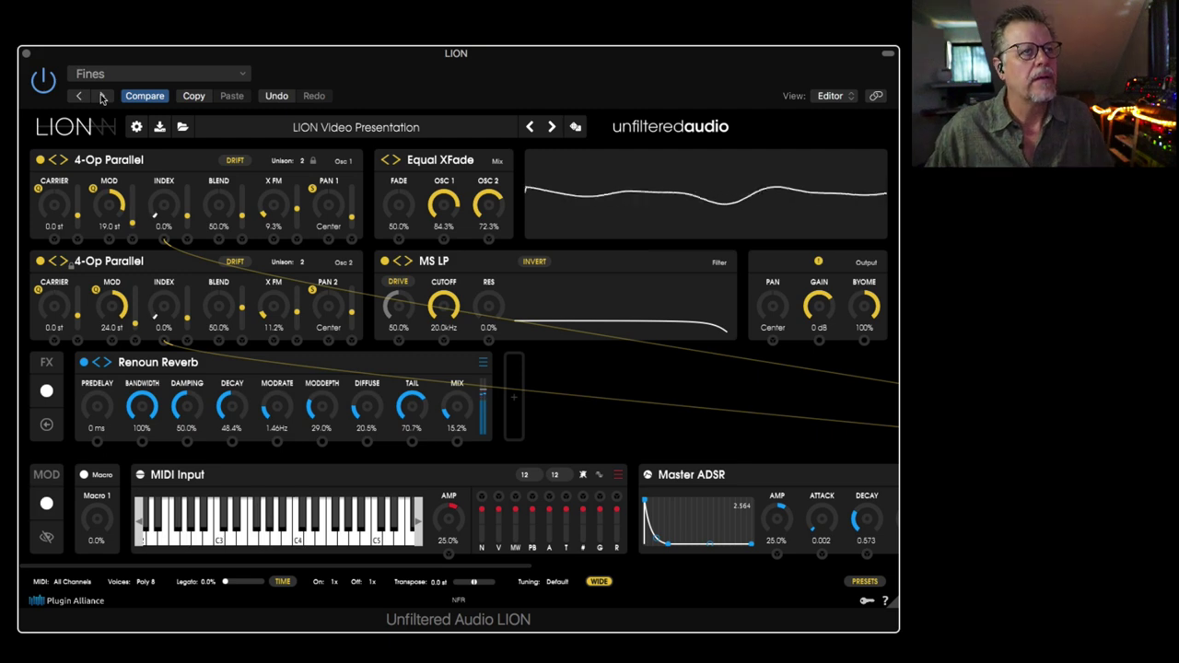
left_click(104, 96)
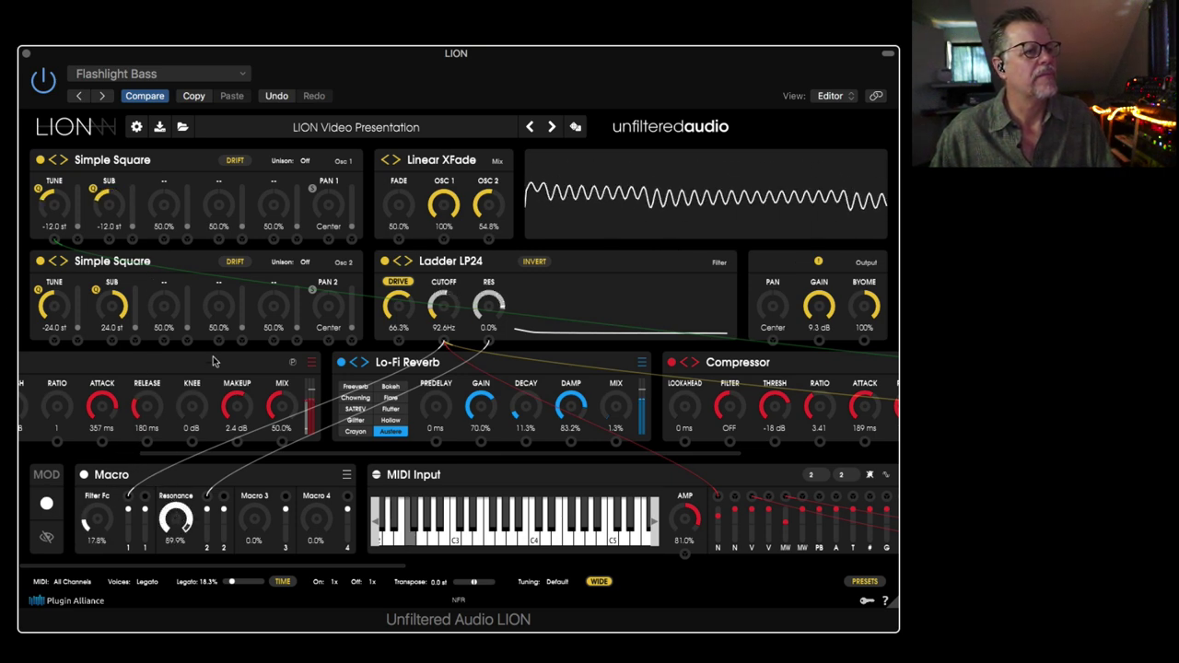
left_click_drag(103, 506, 101, 521)
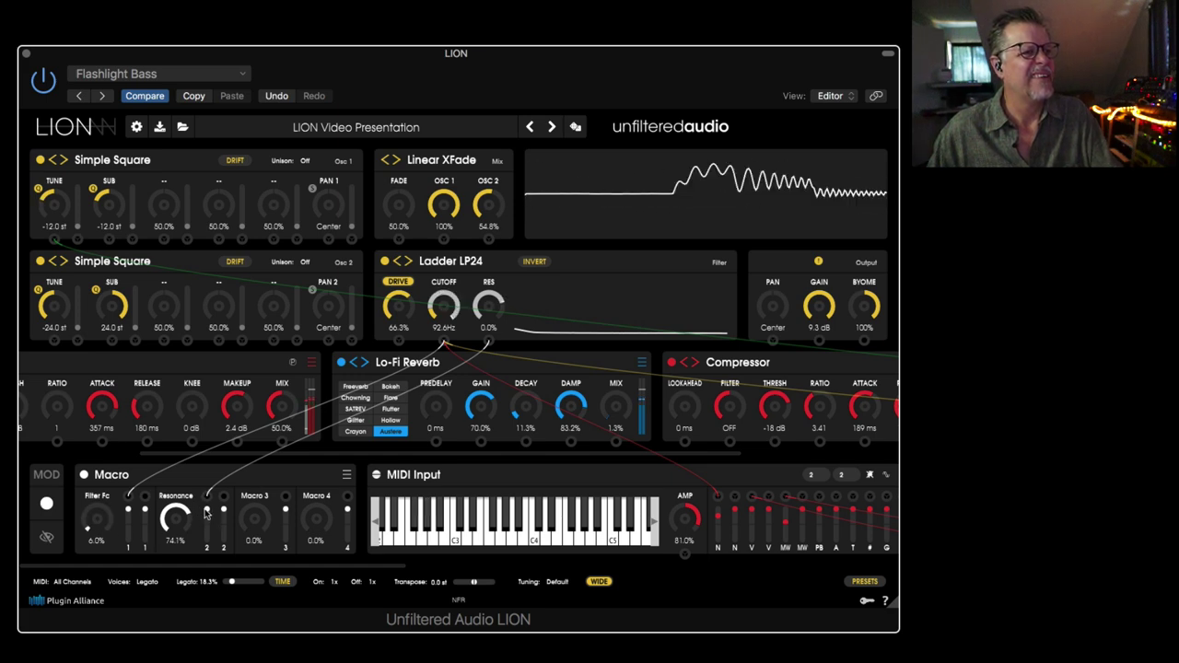
mouse_move(206, 510)
left_mouse_down()
mouse_move(208, 525)
mouse_move(206, 509)
left_mouse_up()
left_click(104, 96)
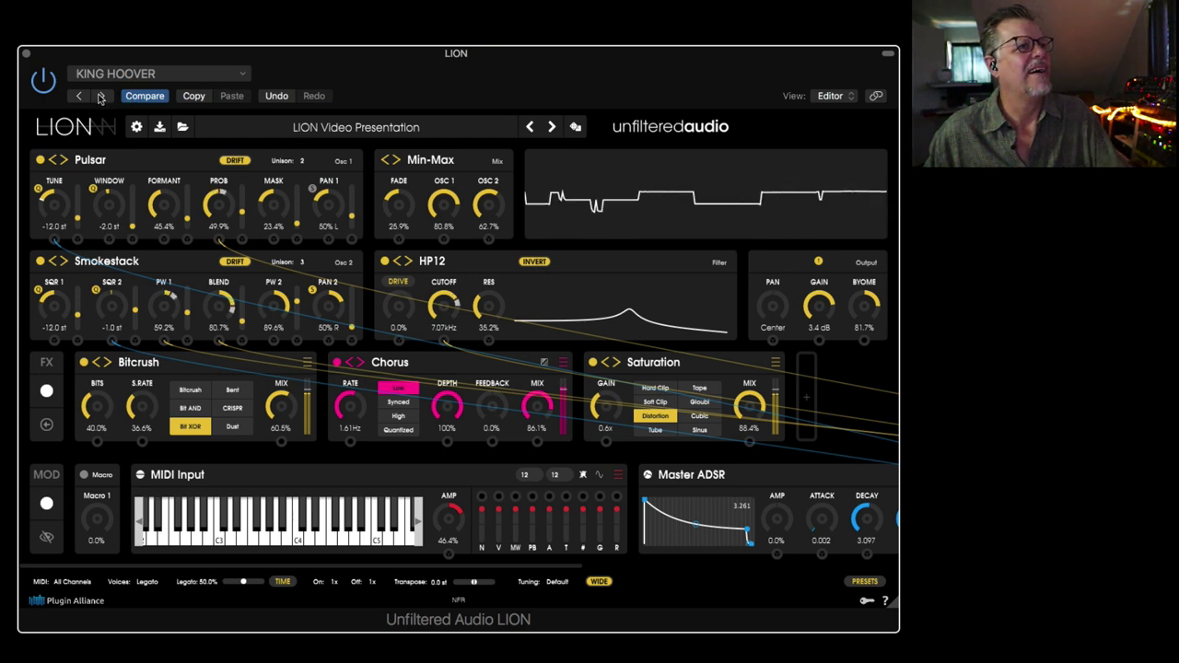
Audition Mean Boi and Old Racer, then move on to Sea of Noise.
left_click(103, 96)
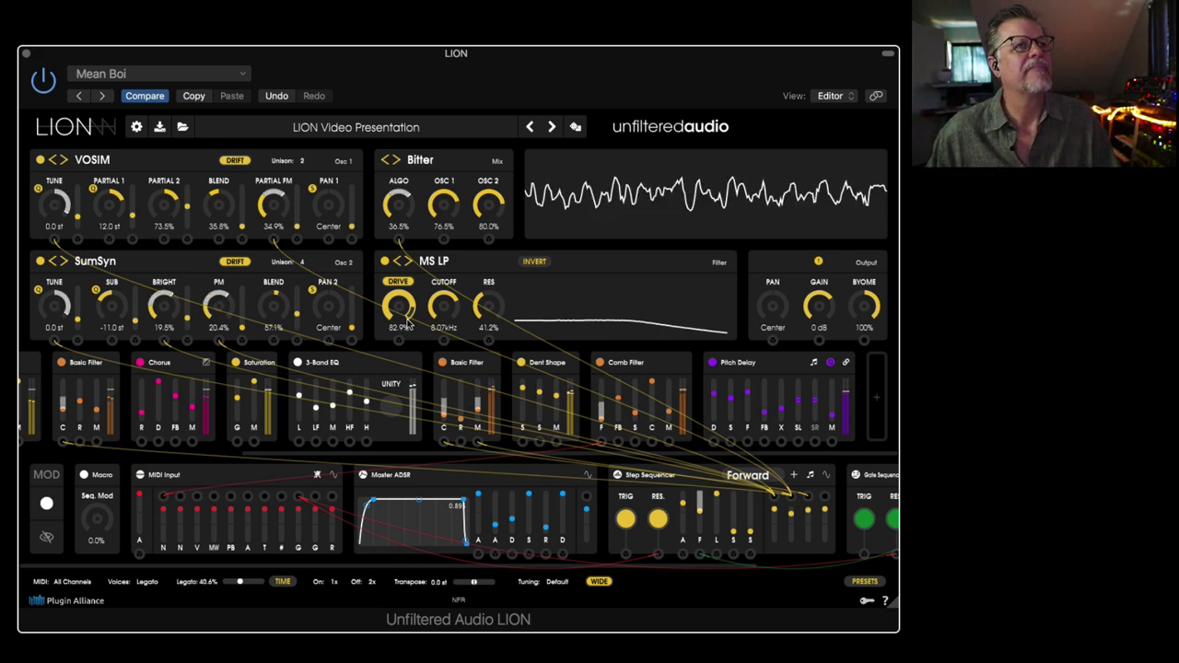
left_click(105, 96)
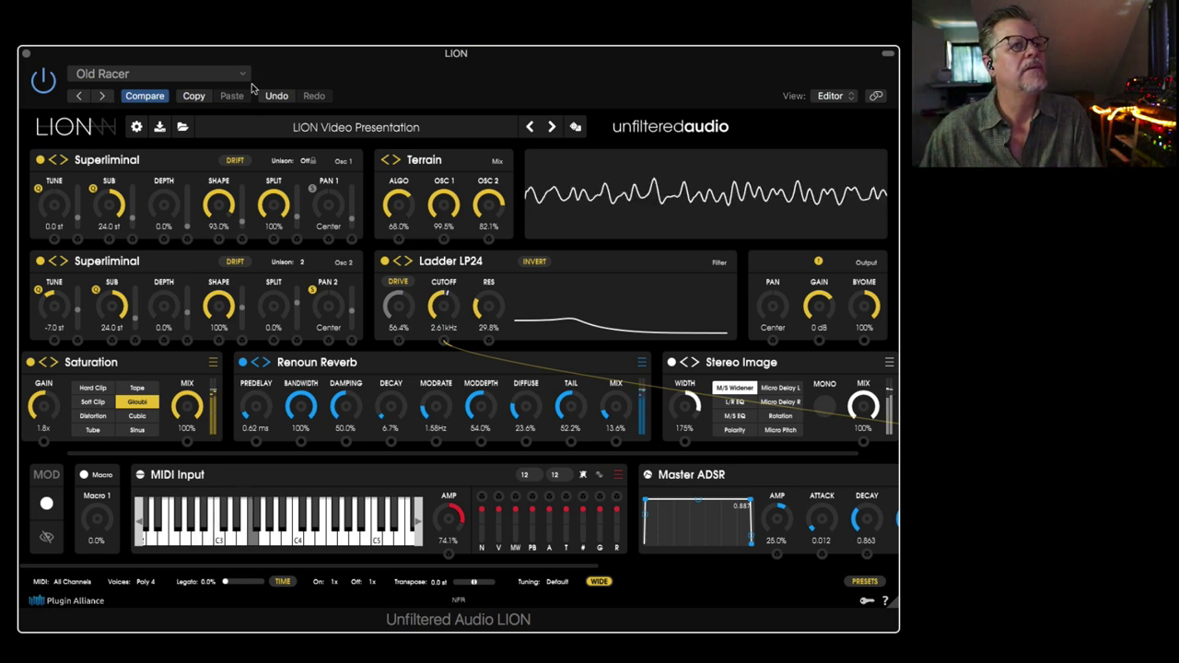
left_click(105, 97)
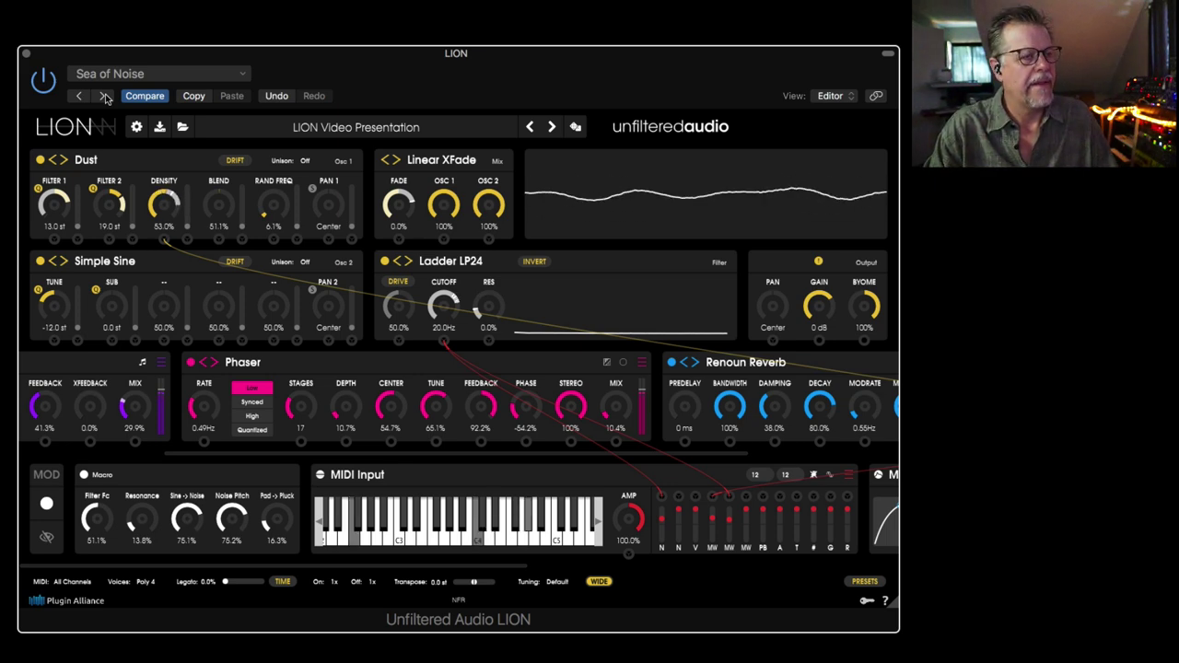
Sweep Sea of Noise's Filter Fc and Resonance (ending near 46%), then load Sequencers are Fun.
left_click_drag(94, 525, 119, 442)
left_click_drag(146, 502, 148, 465)
left_click_drag(101, 543, 102, 569)
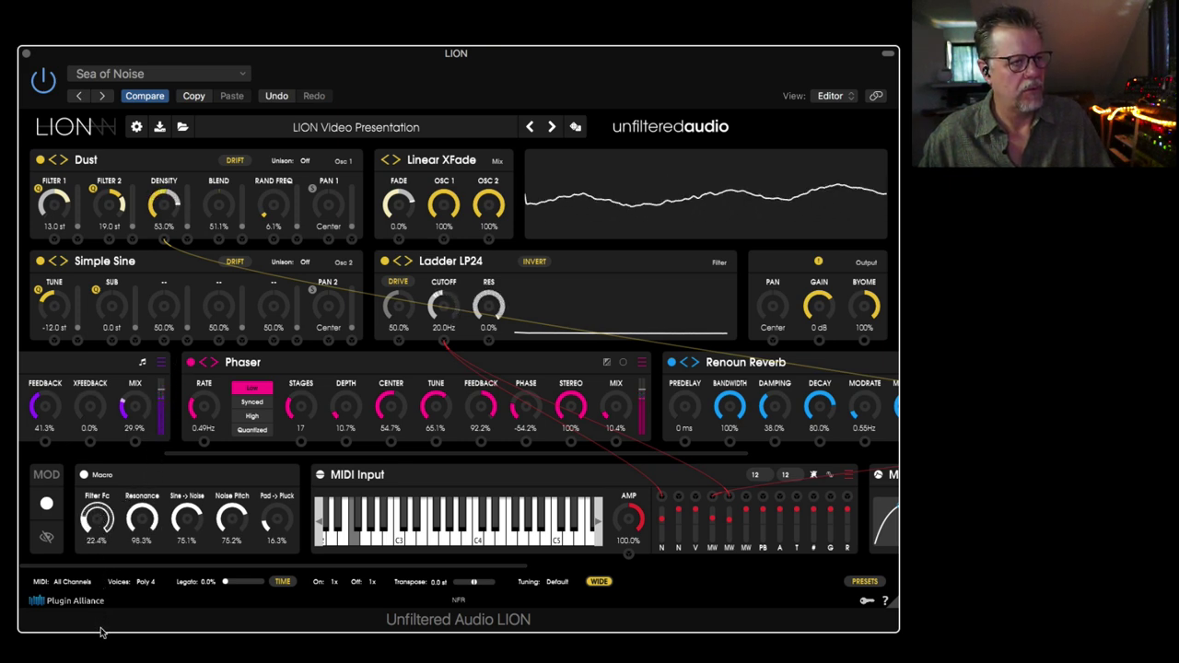
left_click_drag(102, 632, 105, 638)
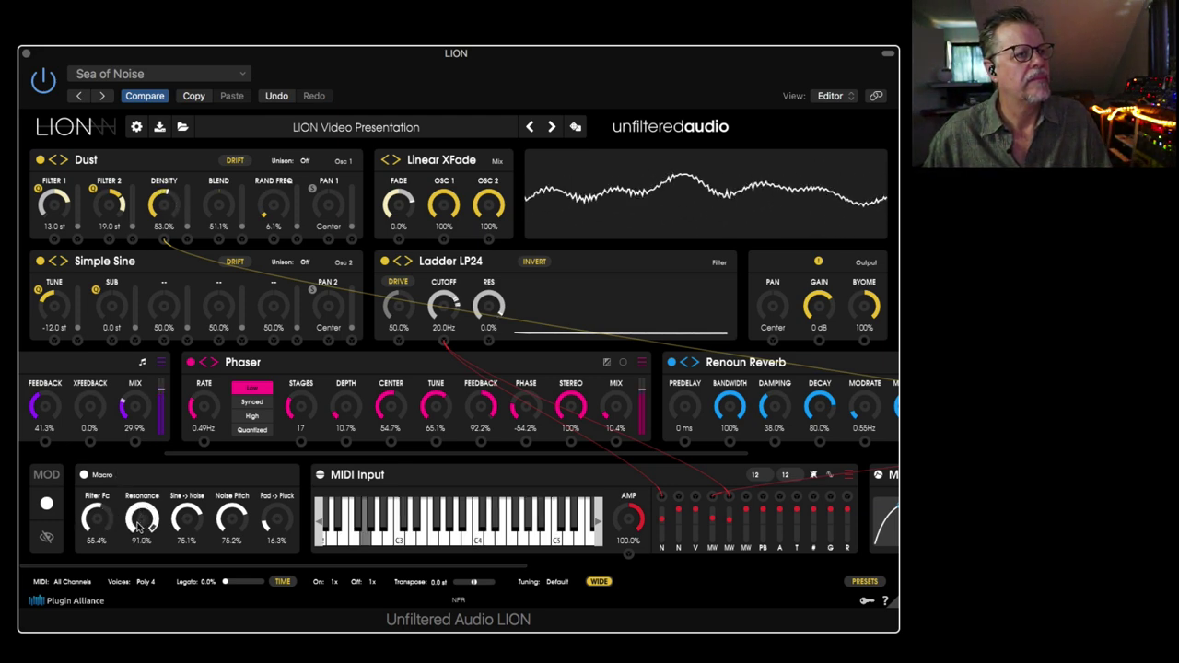
left_click_drag(131, 554, 147, 599)
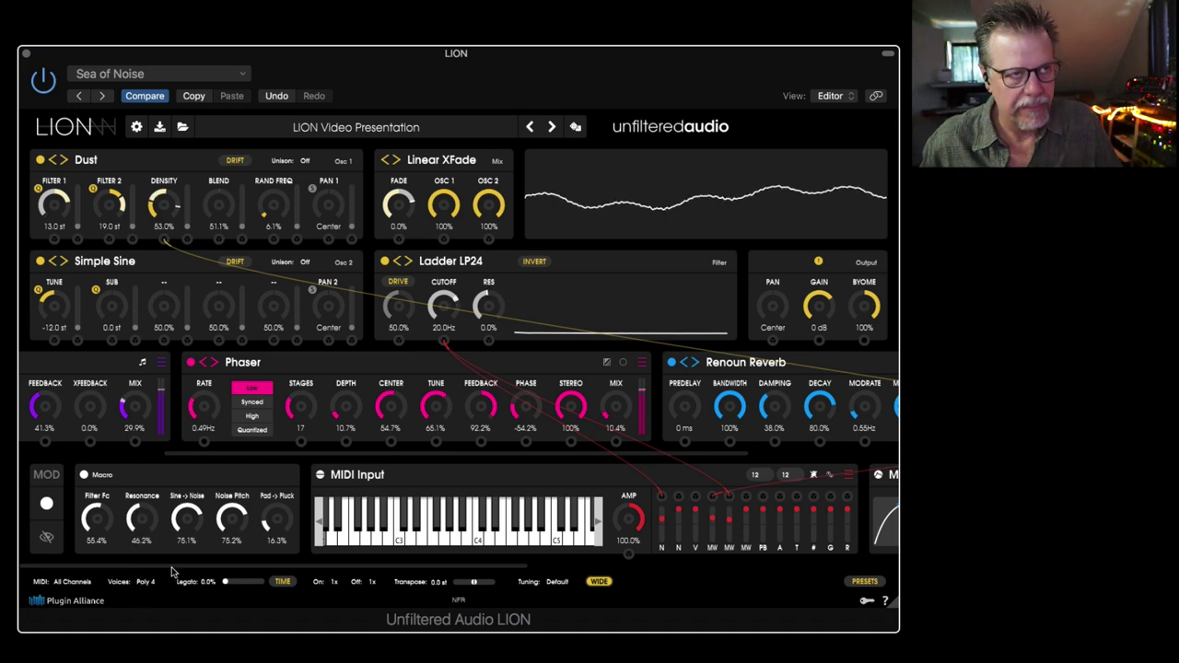
left_click(102, 97)
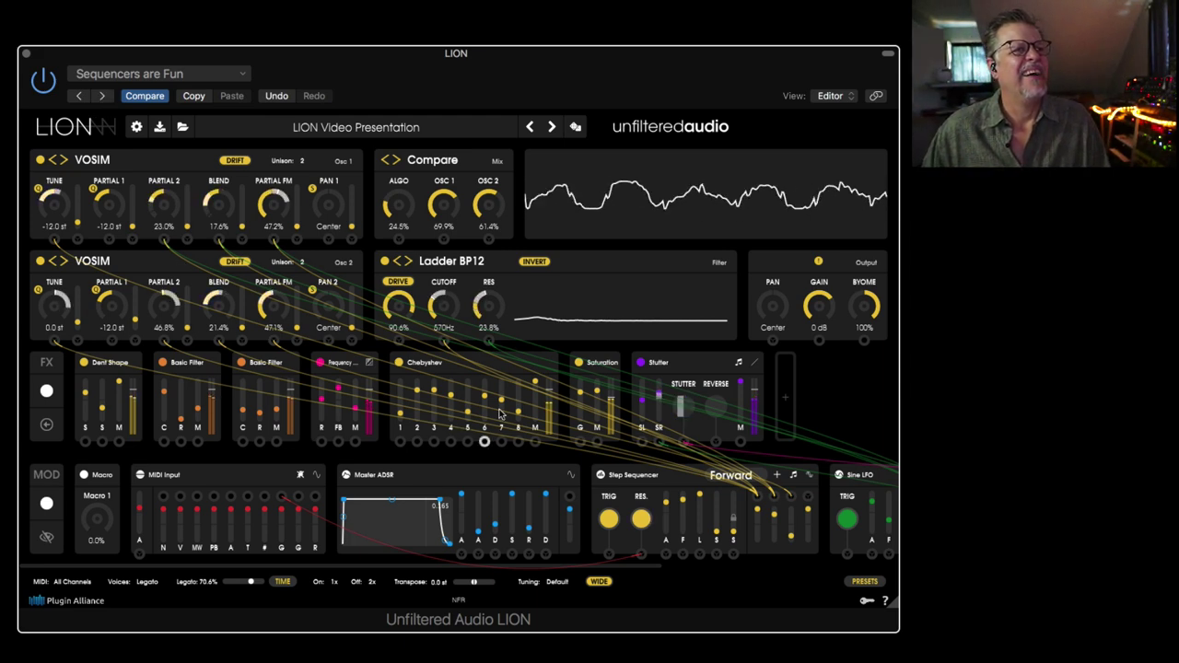
Expand the Chebyshev, Frequency Shifter, Dent Shape and first Basic Filter effects.
left_click(449, 367)
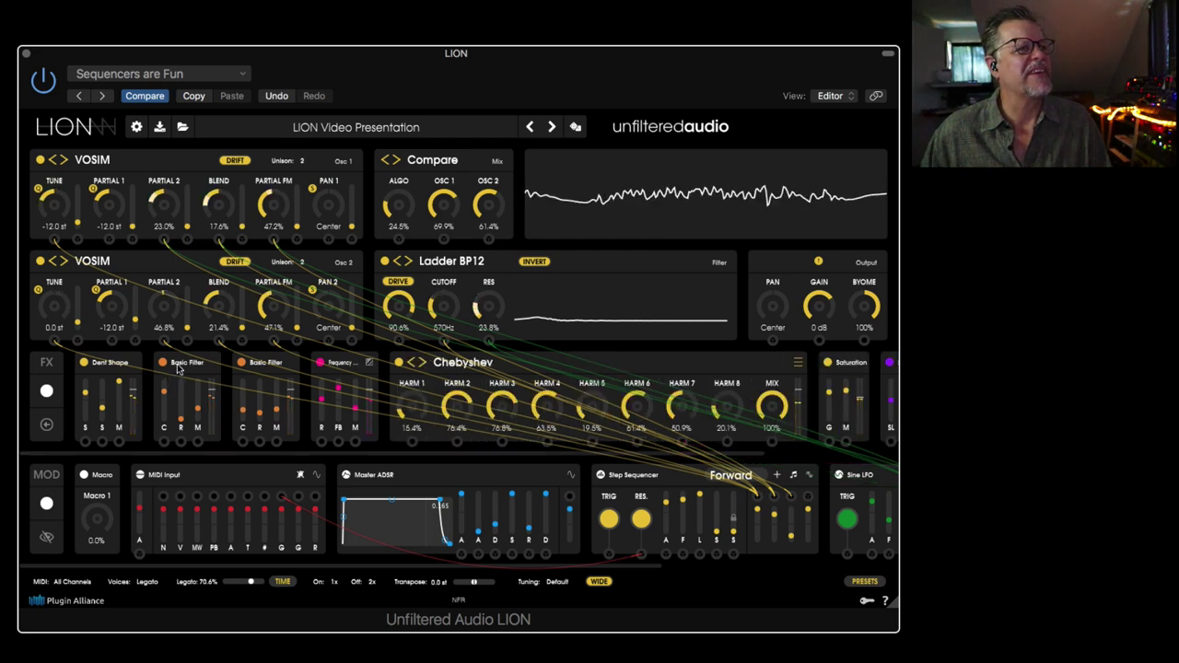
left_click(338, 363)
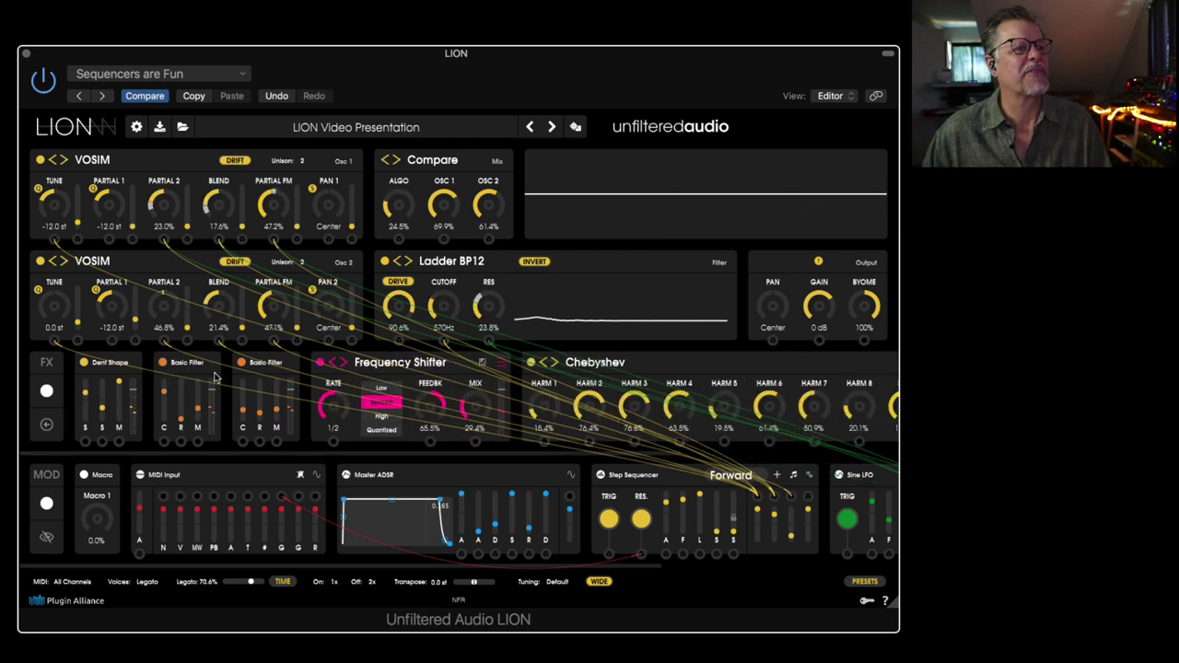
left_click(112, 363)
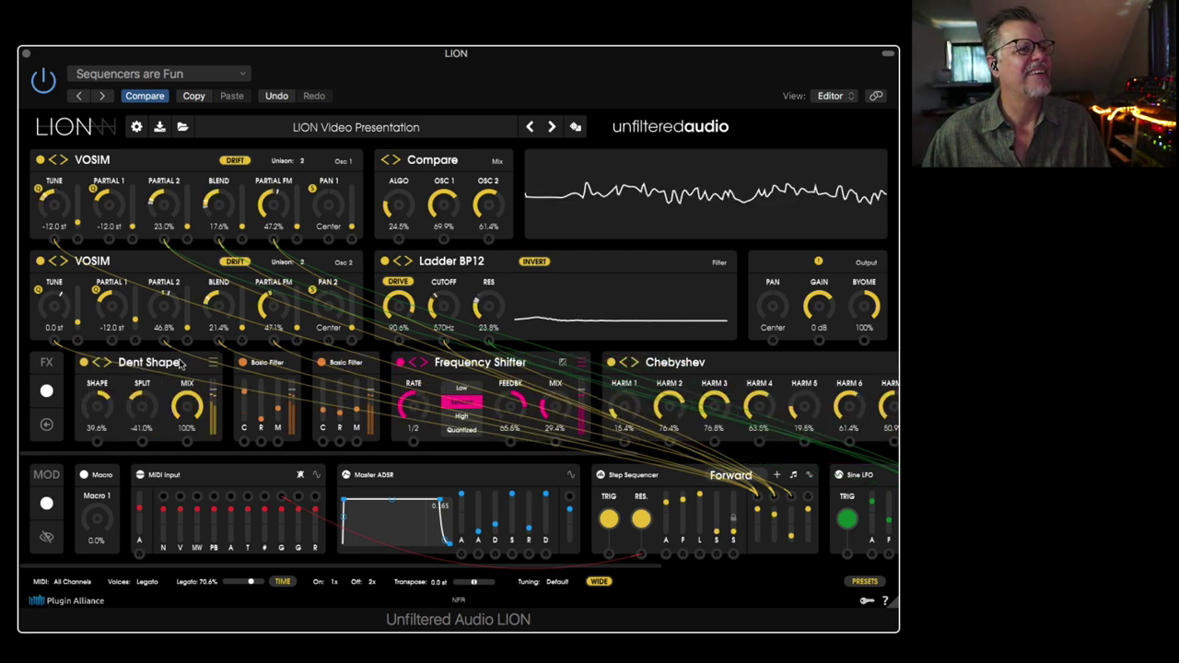
left_click(270, 362)
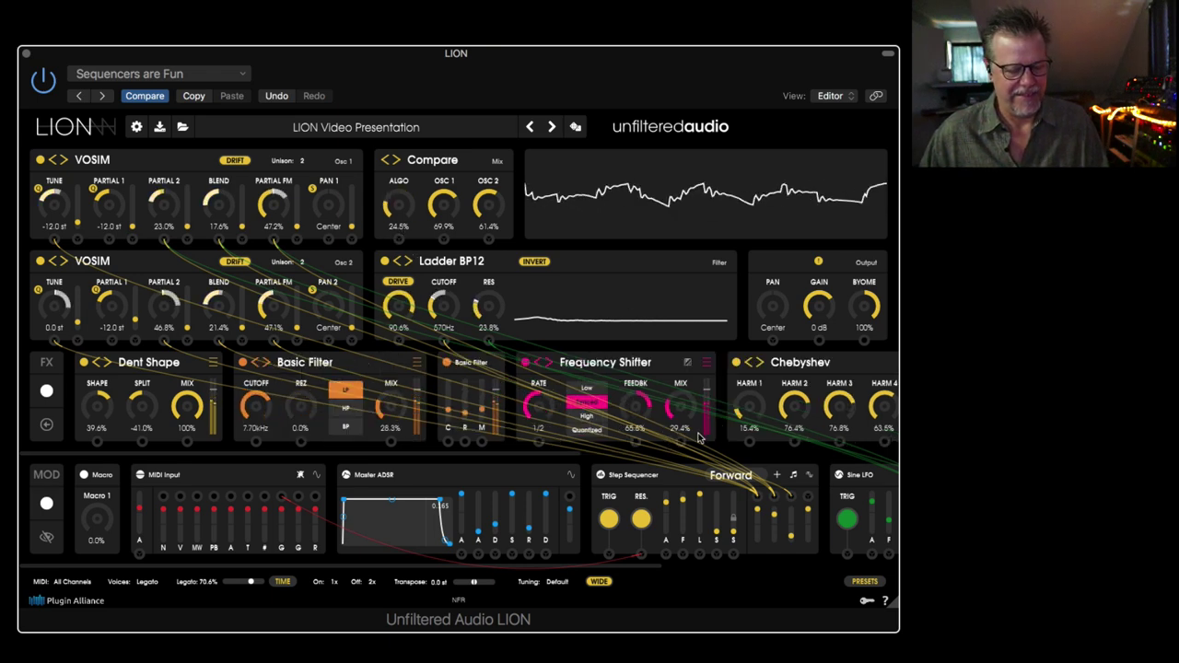
Randomize the whole preset repeatedly until it lands on Smokestack and SumSyn oscillators.
right_click(575, 127)
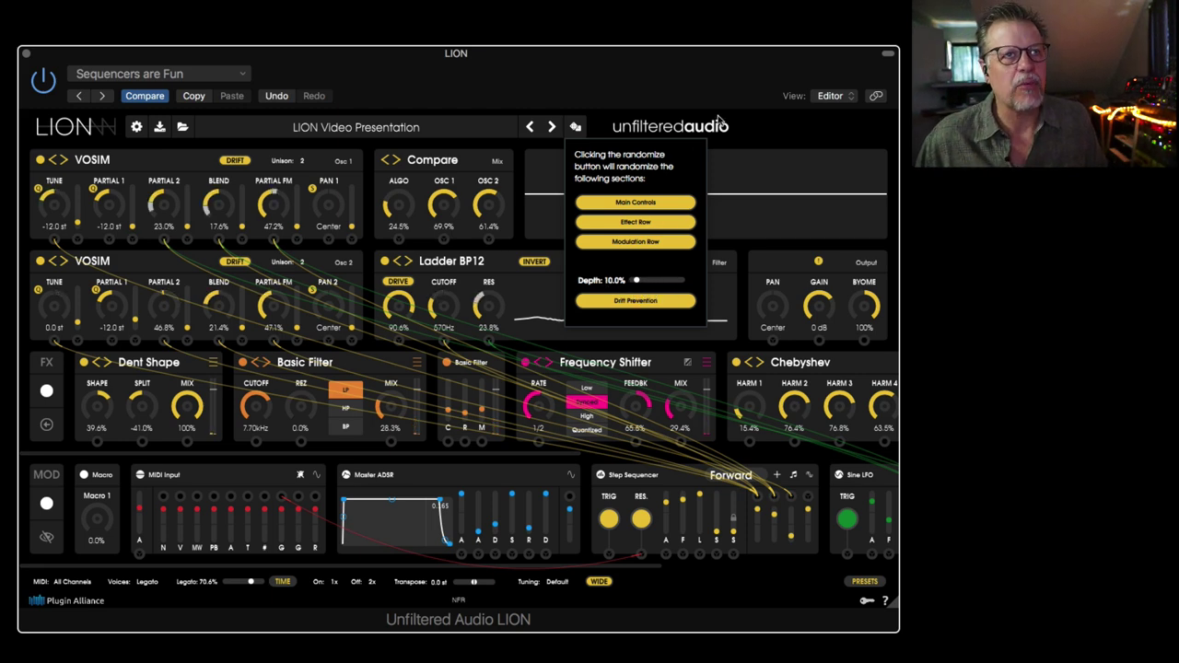
left_click(578, 127)
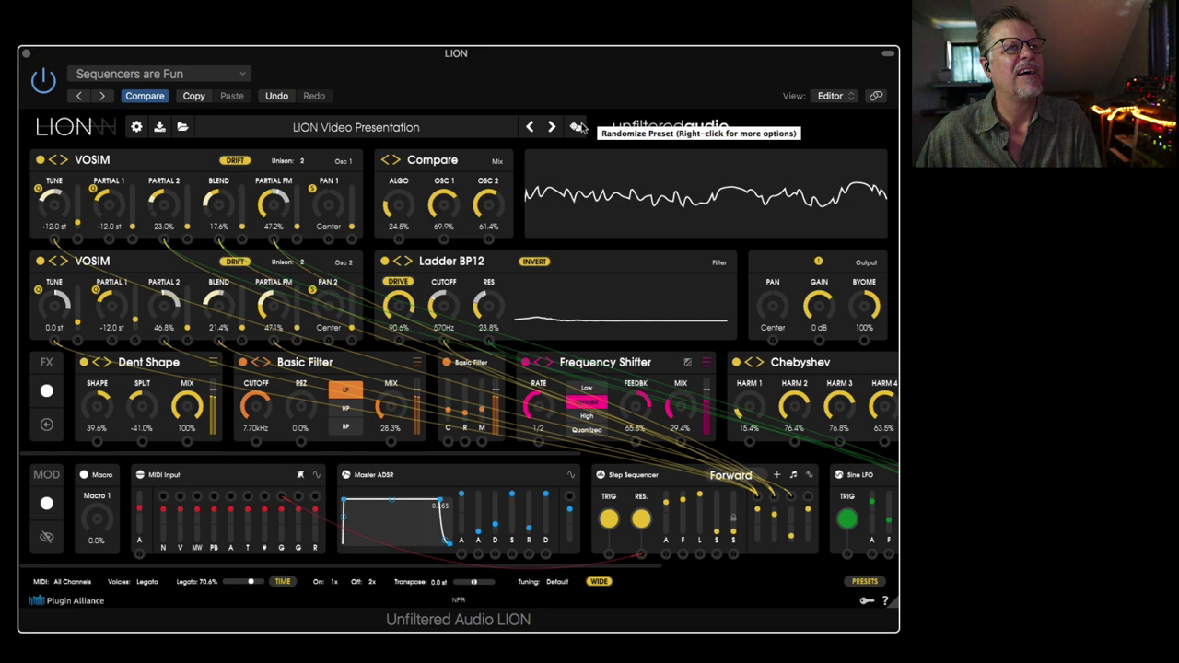
left_click(577, 127)
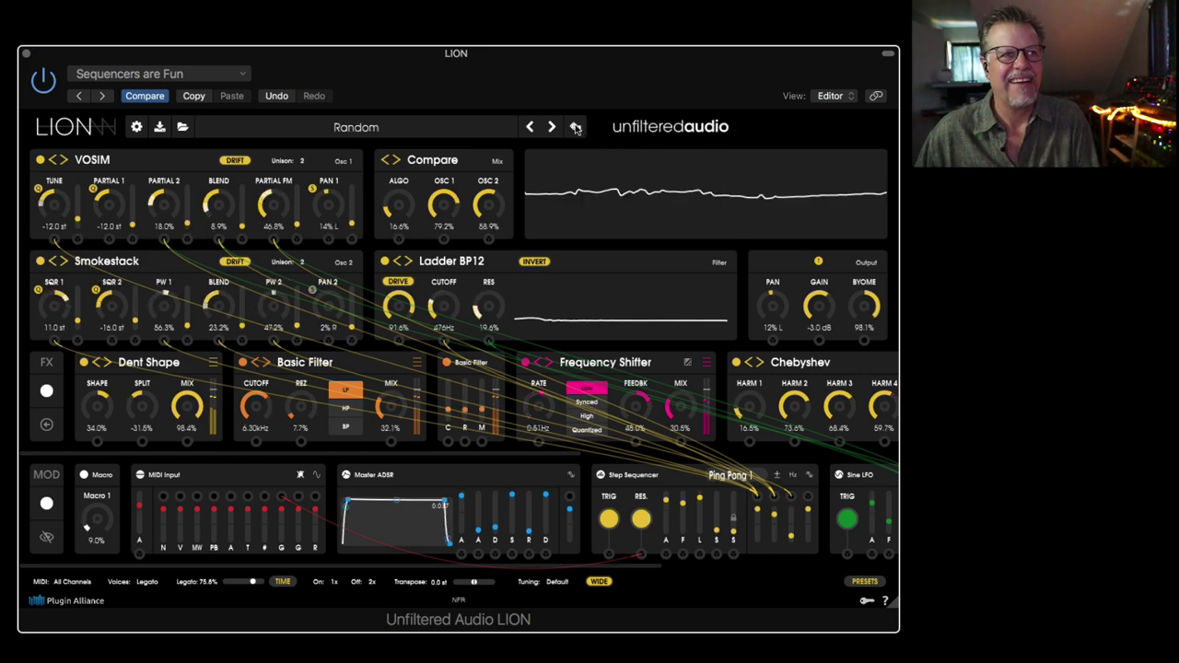
left_click(575, 127)
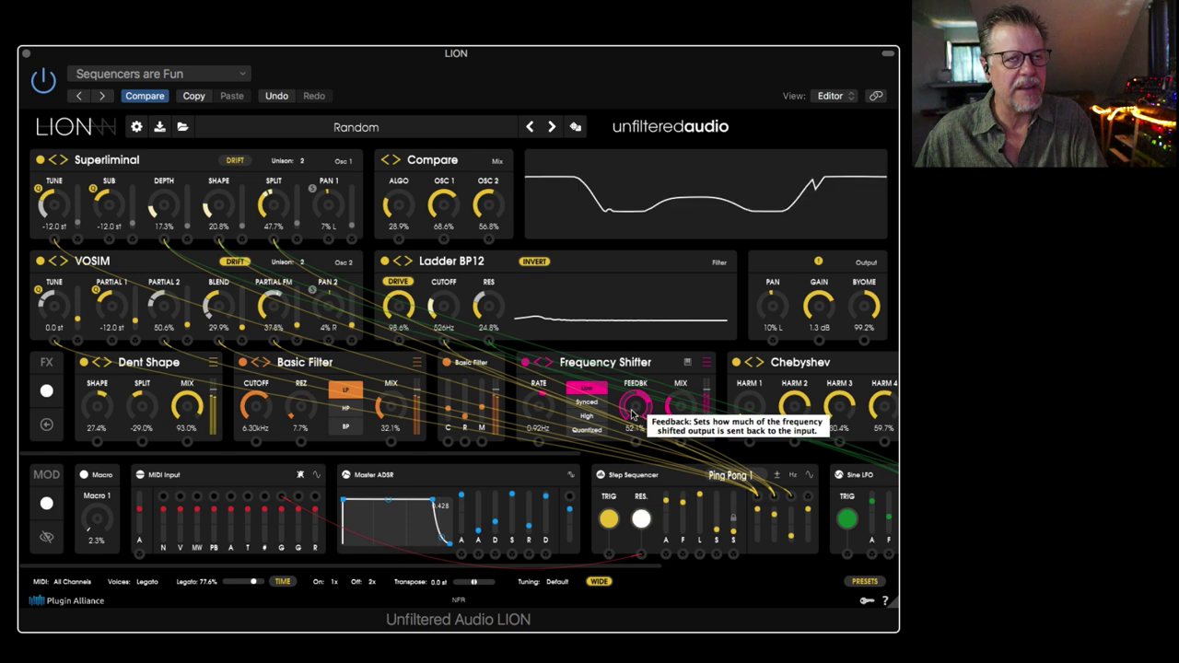
left_click(575, 126)
left_click(574, 127)
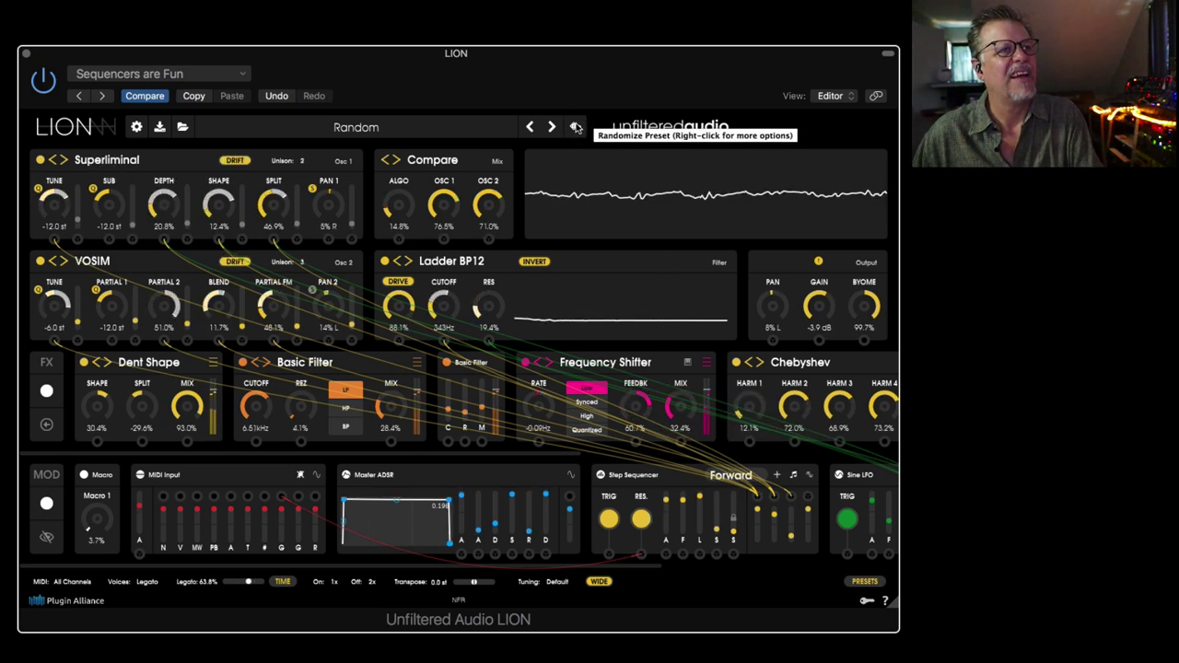
left_click(574, 127)
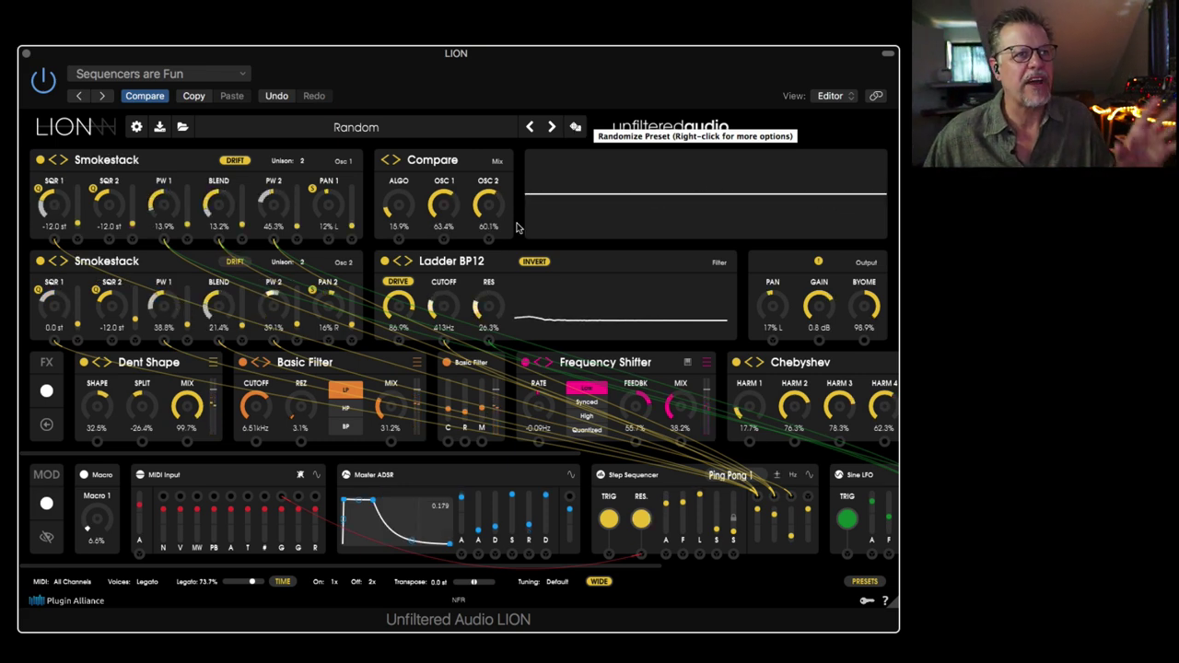
left_click(575, 128)
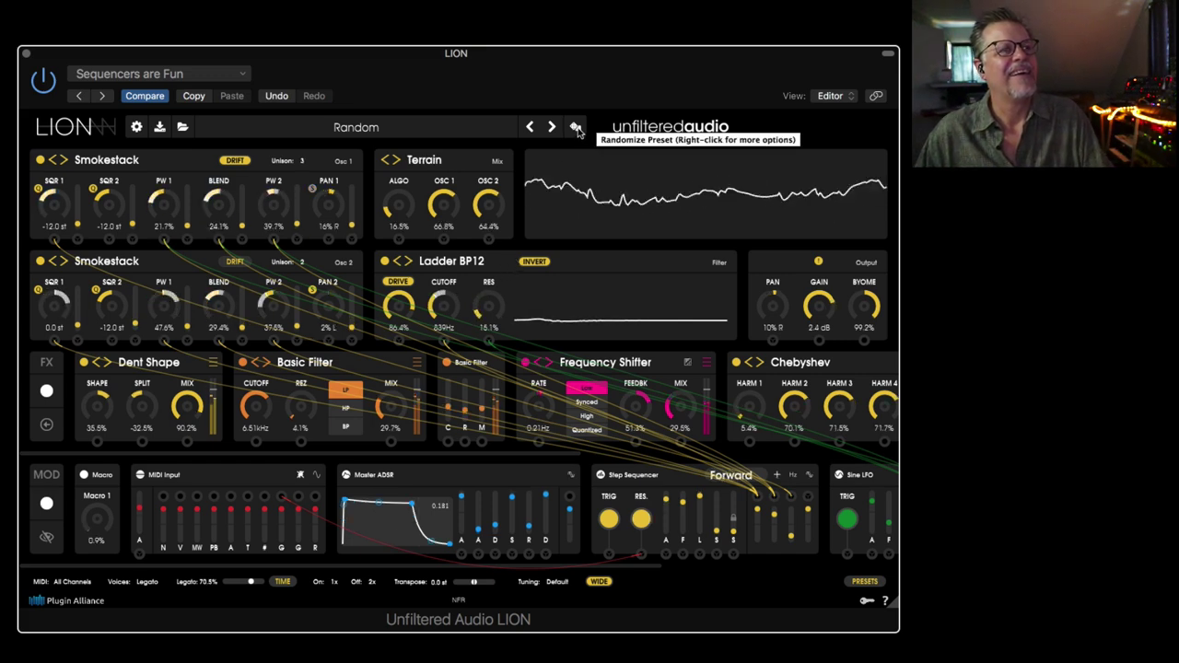
left_click(575, 128)
left_click(576, 128)
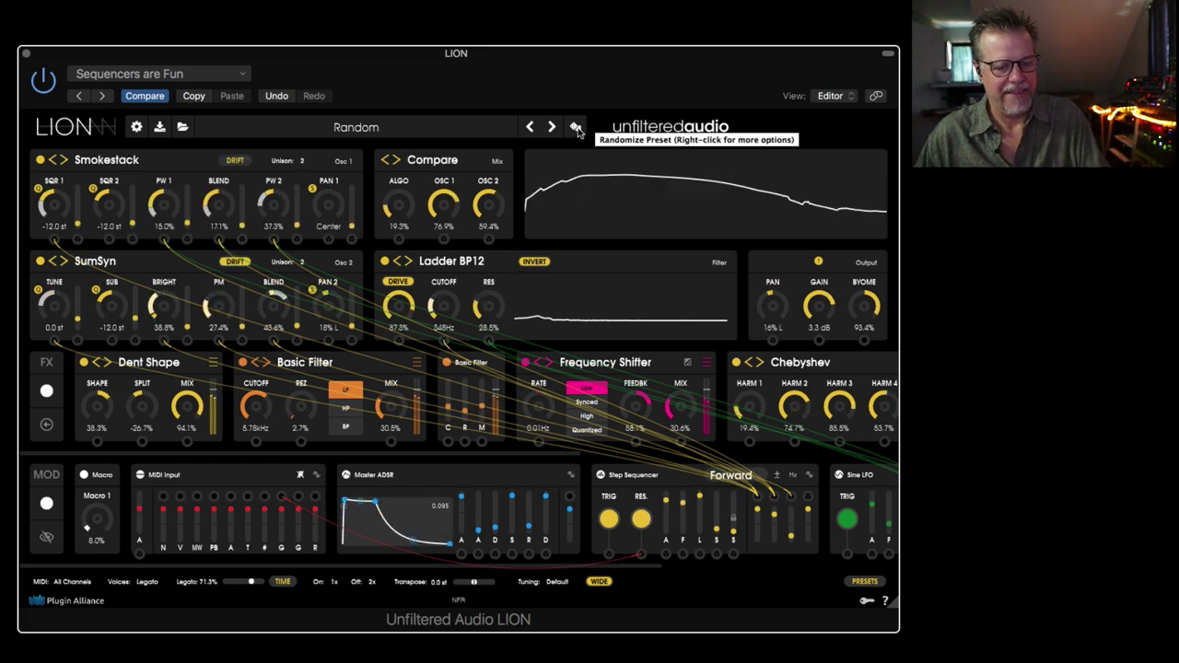
Load the Factory Presets > 1. Introduction to LION > LION Video Presentation preset.
left_click(356, 128)
mouse_move(294, 287)
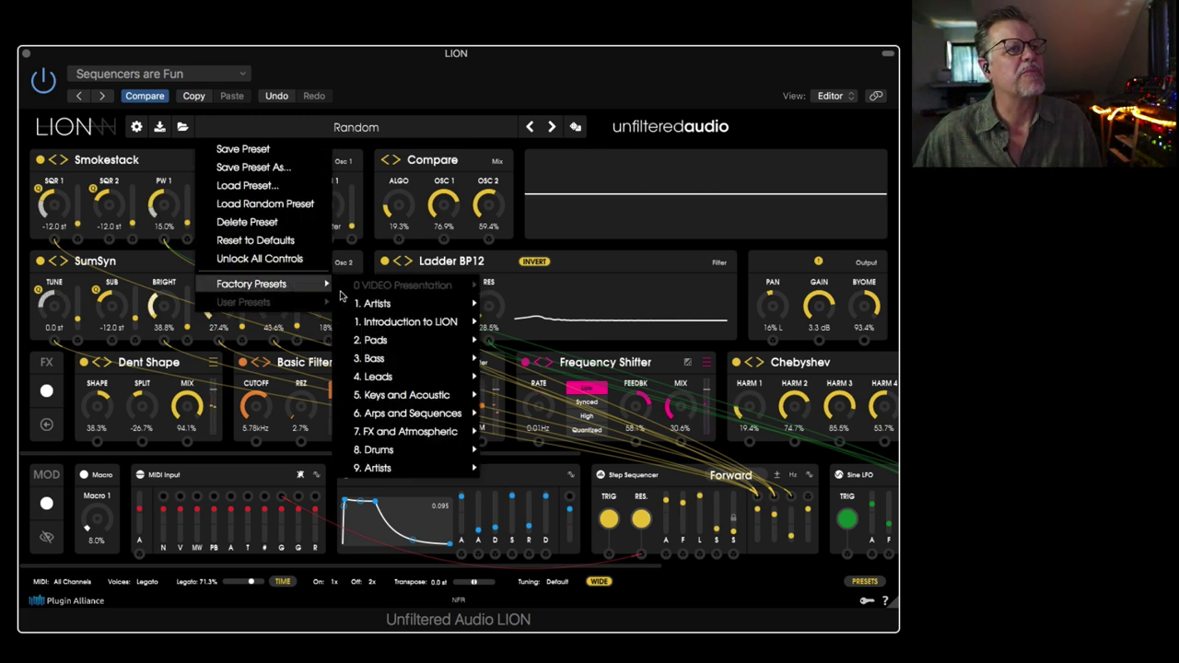
mouse_move(423, 321)
left_click(552, 481)
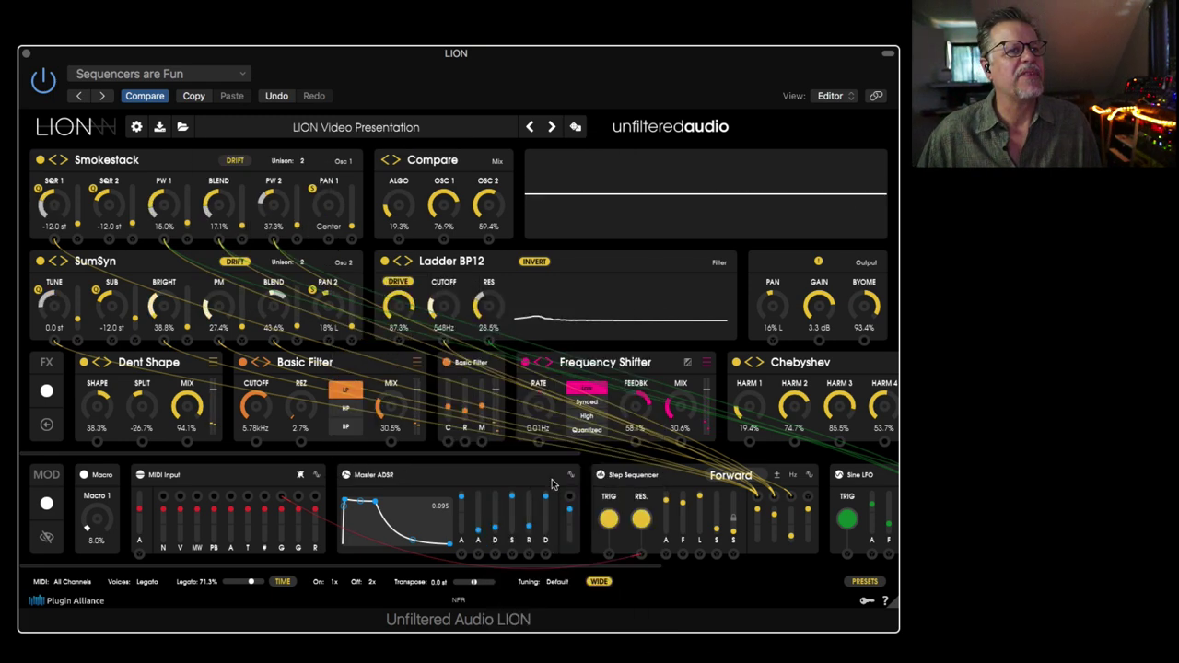
Step through Smart Koto and Super FM to the SuperPacks preset.
left_click(103, 97)
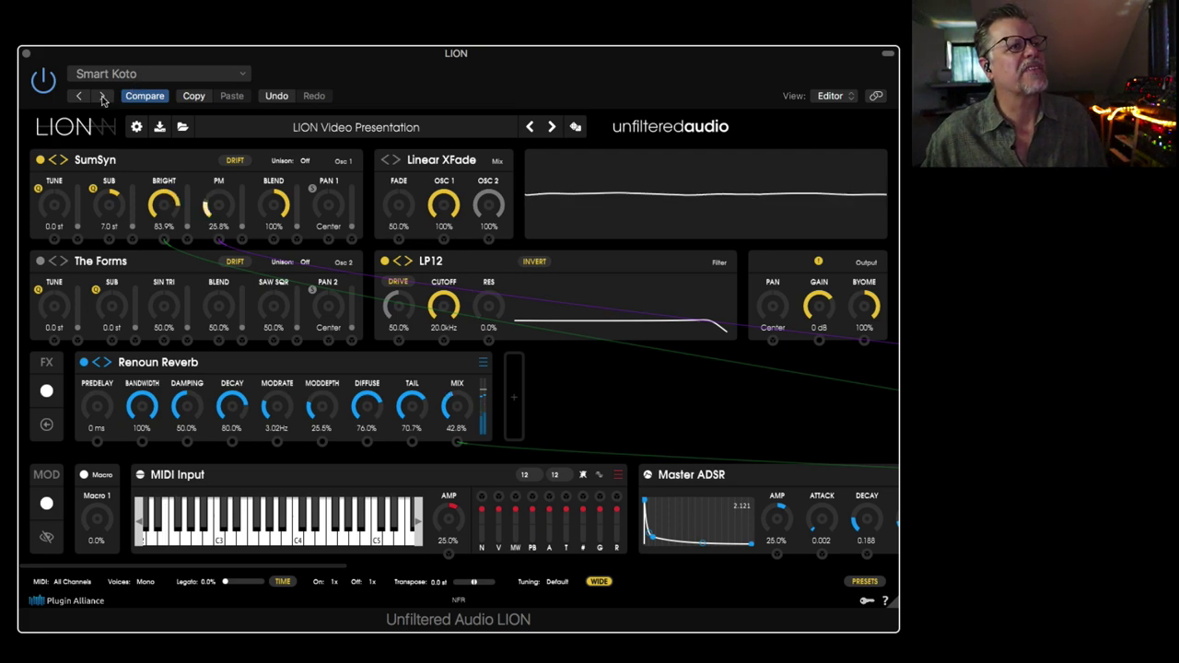
left_click(103, 95)
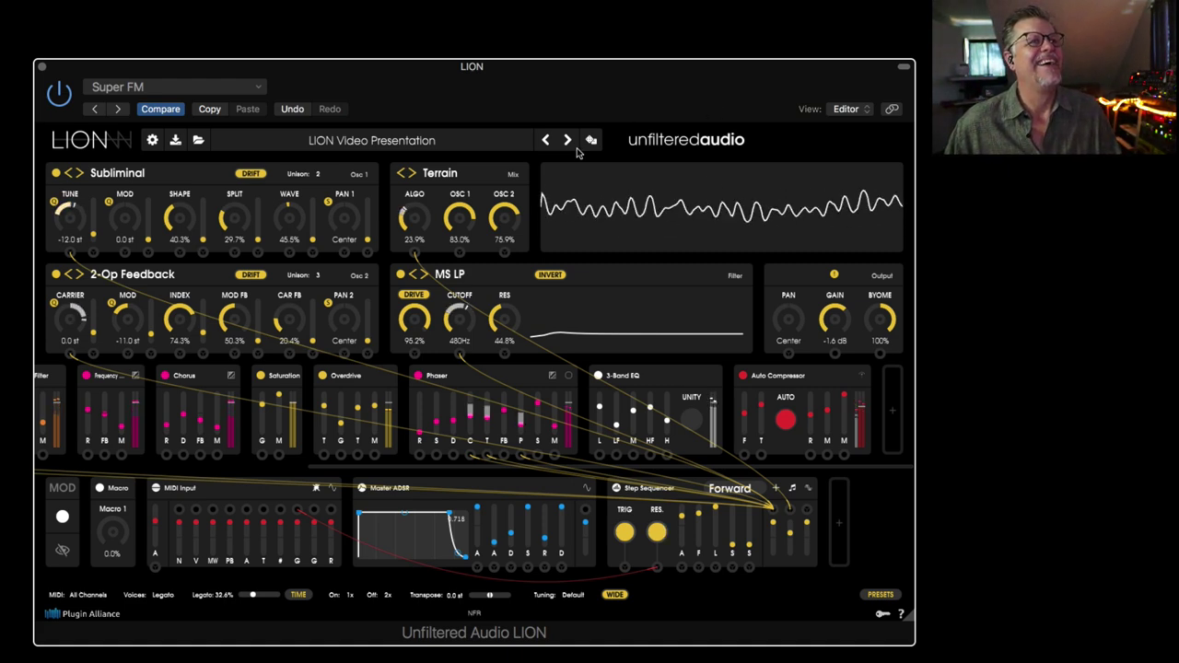
left_click(119, 110)
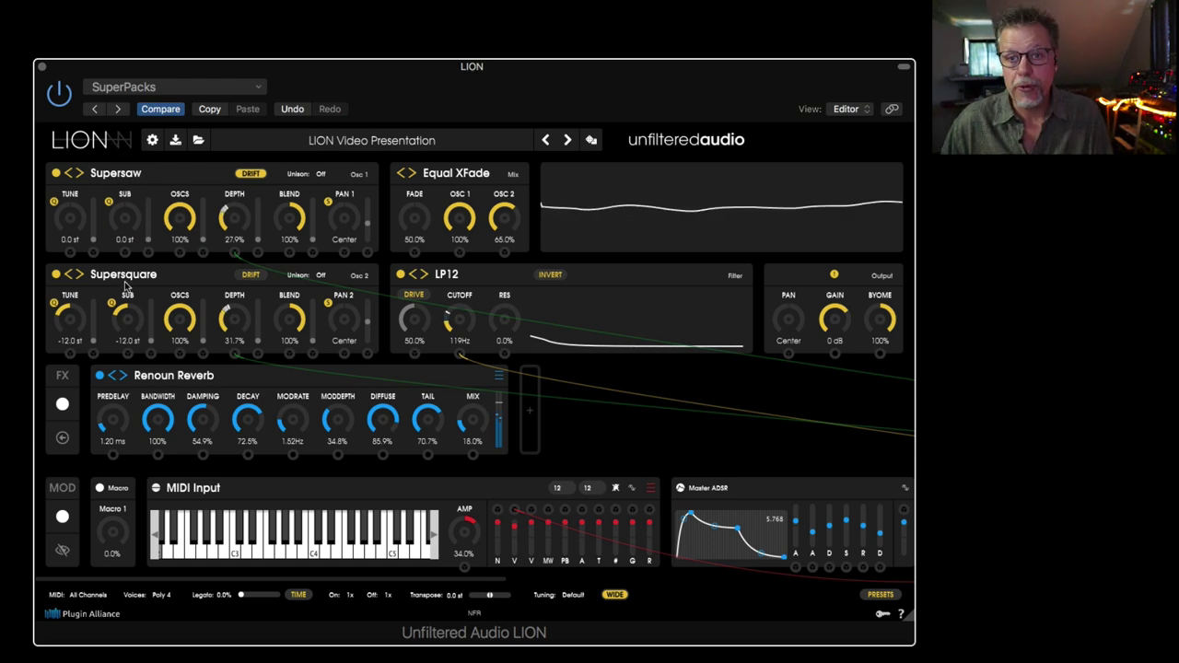
Audition Toxic Superhero with the Macro panel collapsed, then advance to Unstable Chaos.
mouse_move(127, 286)
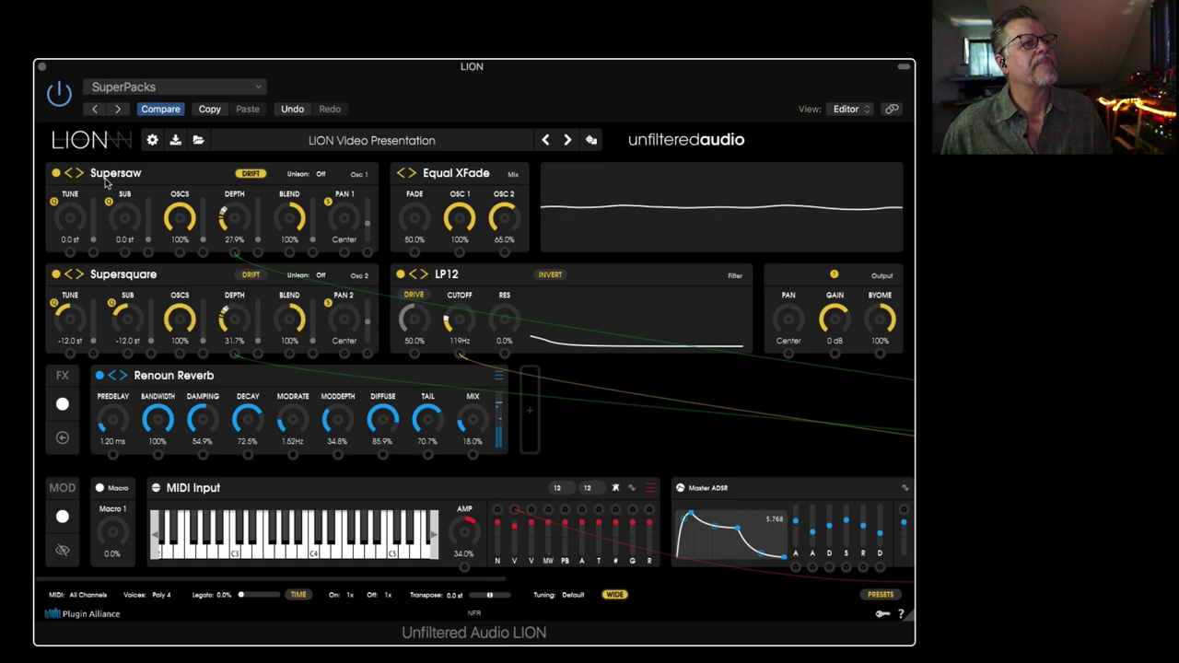
left_click(117, 110)
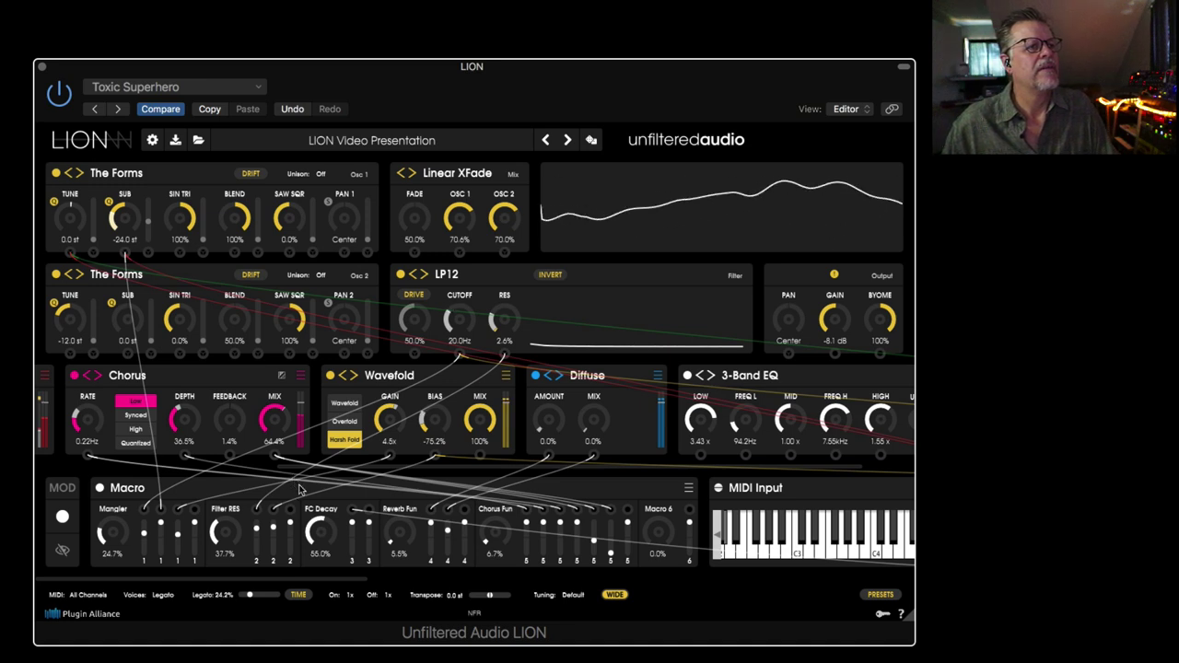
left_click(376, 497)
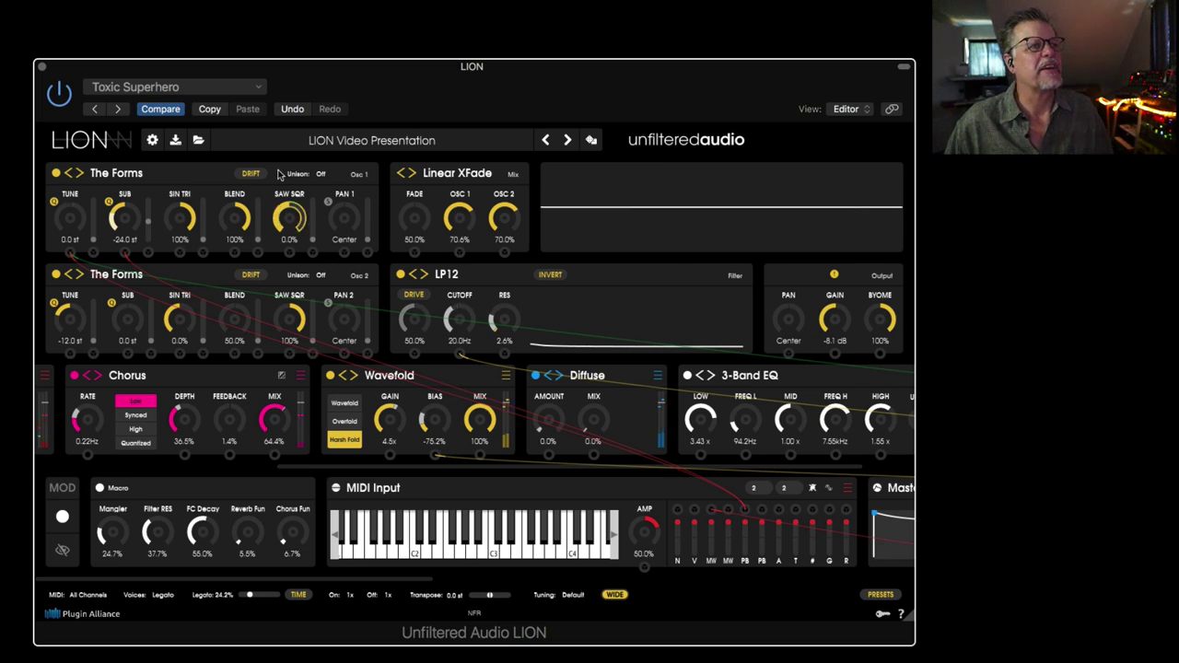
left_click(118, 109)
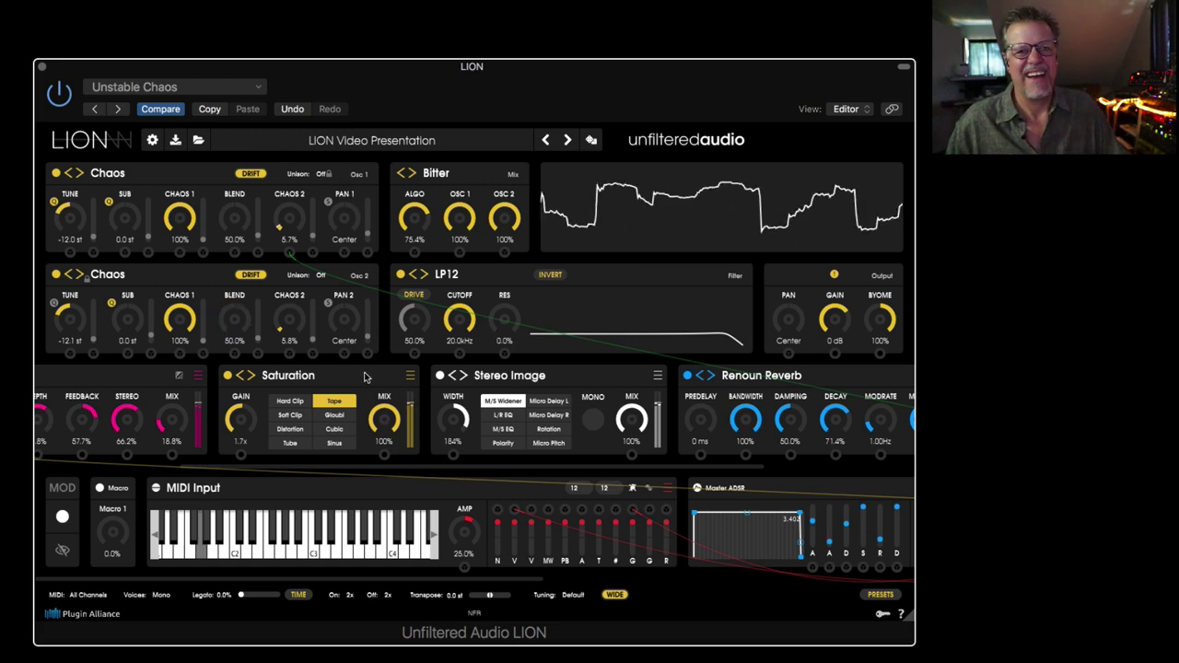
Try Soft Clip then Distortion saturation, with Stereo Image set to Rotation.
left_click(292, 415)
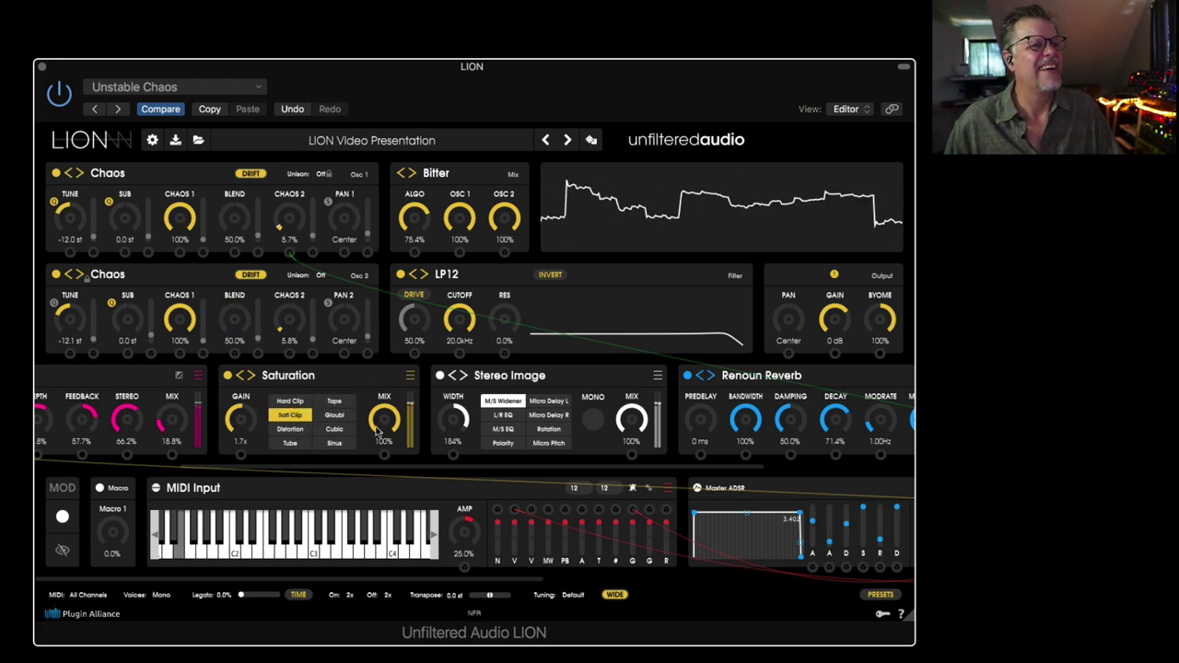
left_click(549, 430)
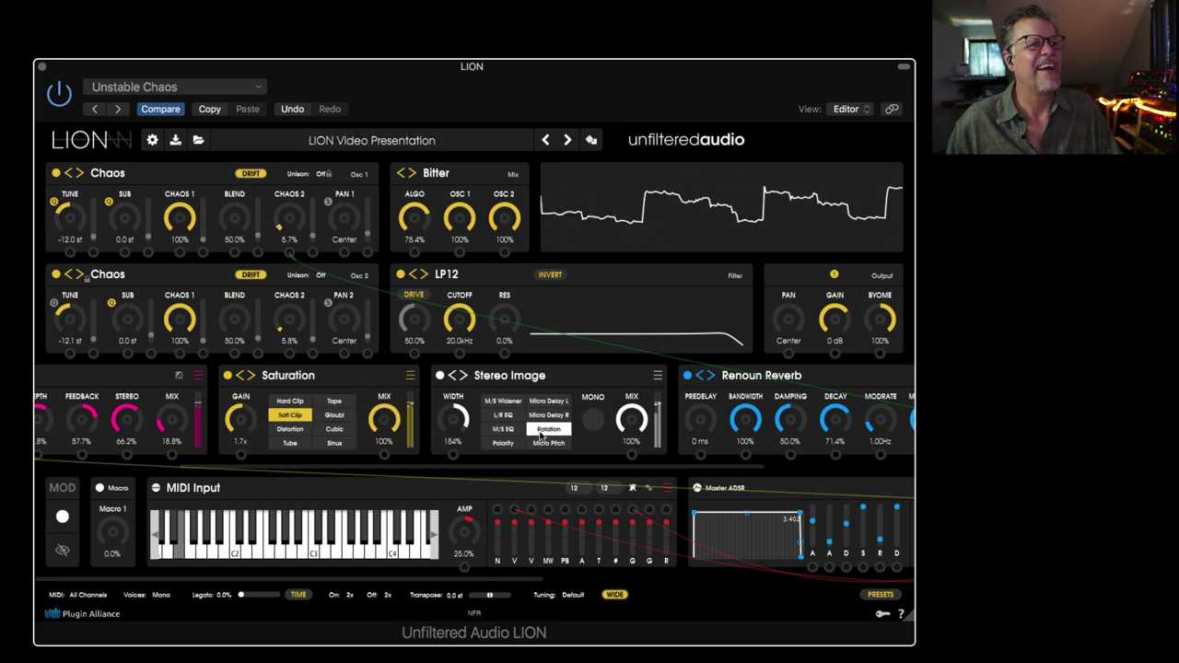
left_click(282, 430)
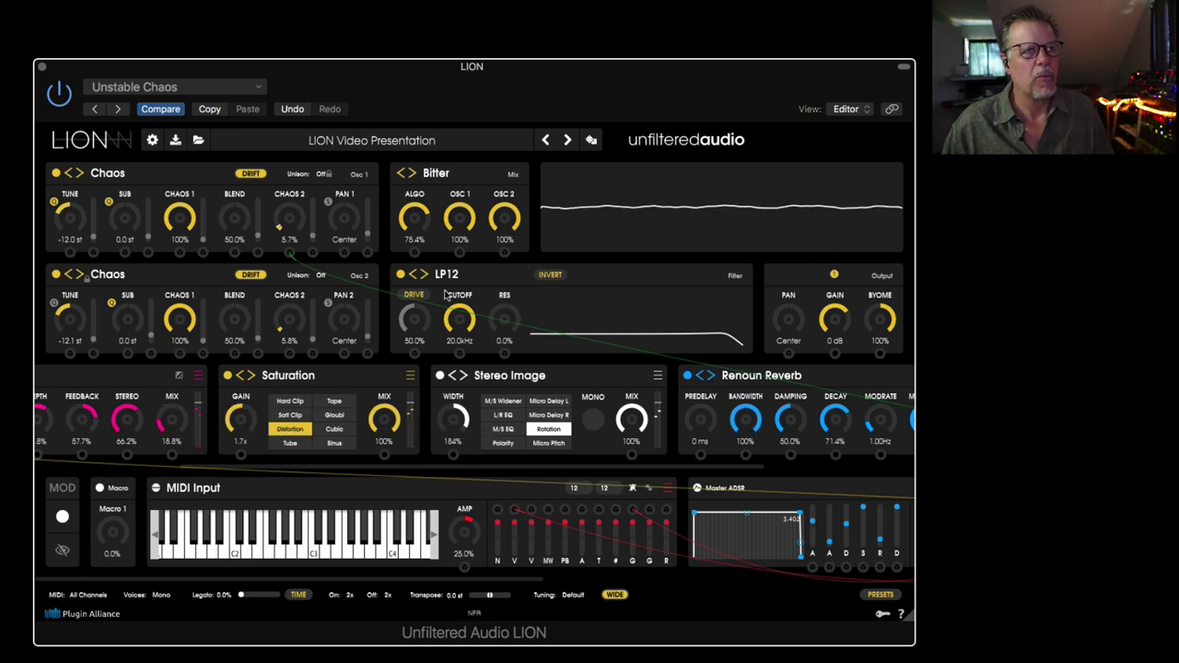
Audition 808 Circuit 2.0 with a raised Master ADSR mod amount, then Beautiful Extraction and BPM Avant Guard Chordism.
left_click(117, 109)
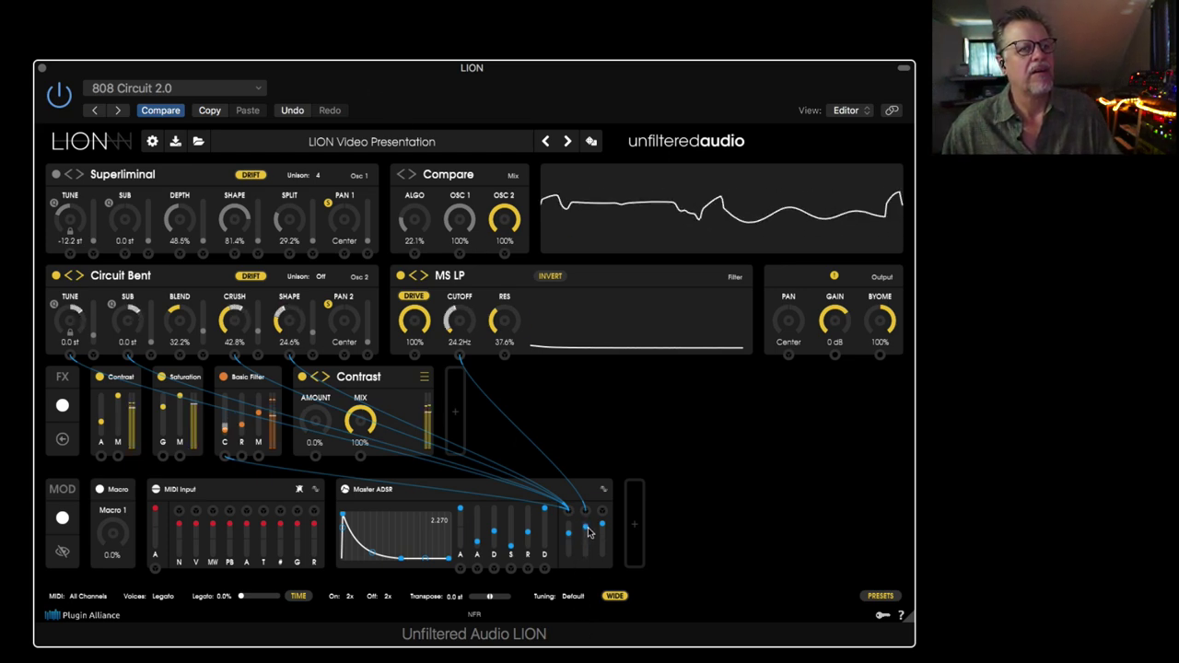
left_click_drag(592, 542, 592, 517)
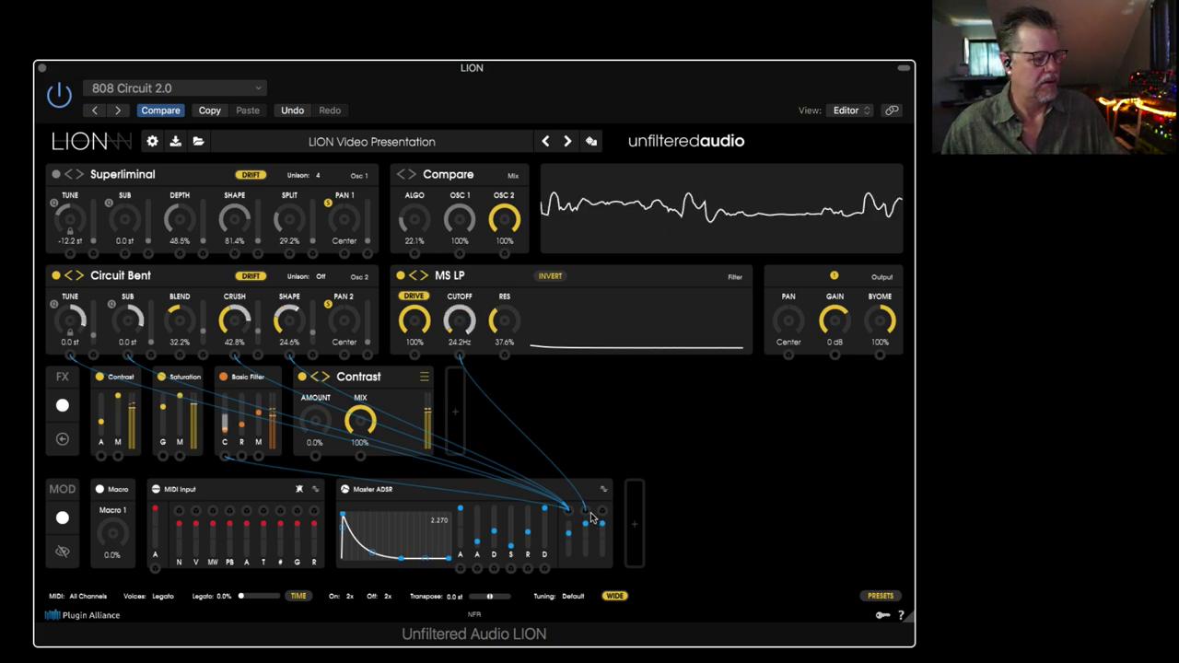
left_click(117, 111)
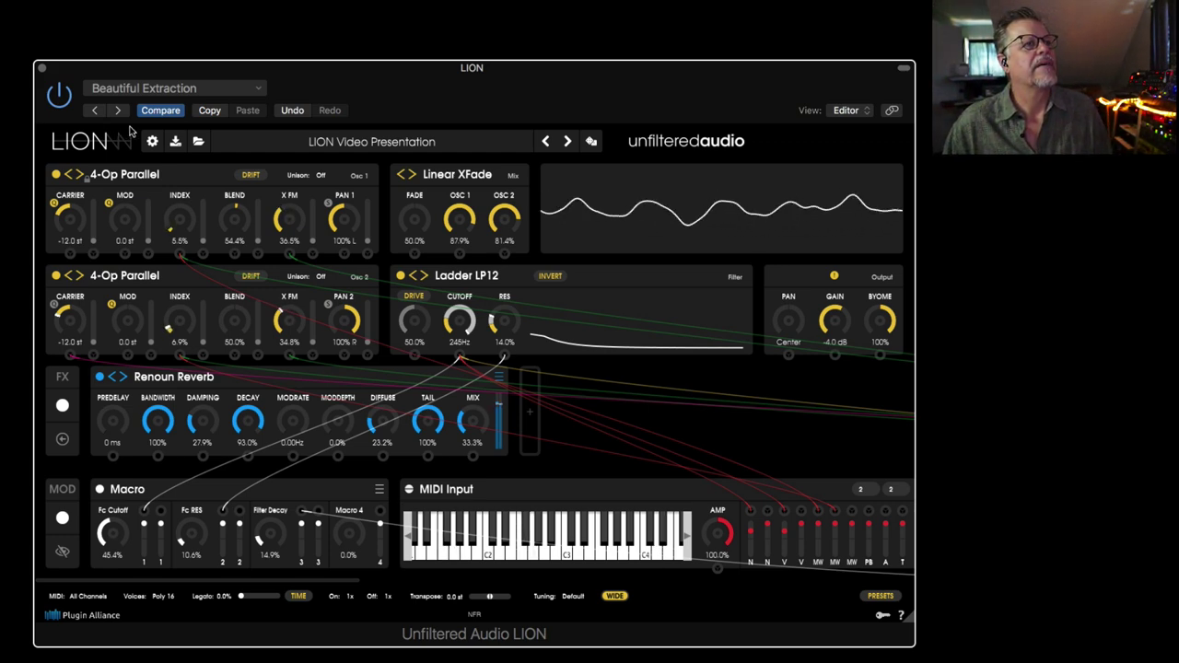
left_click(118, 111)
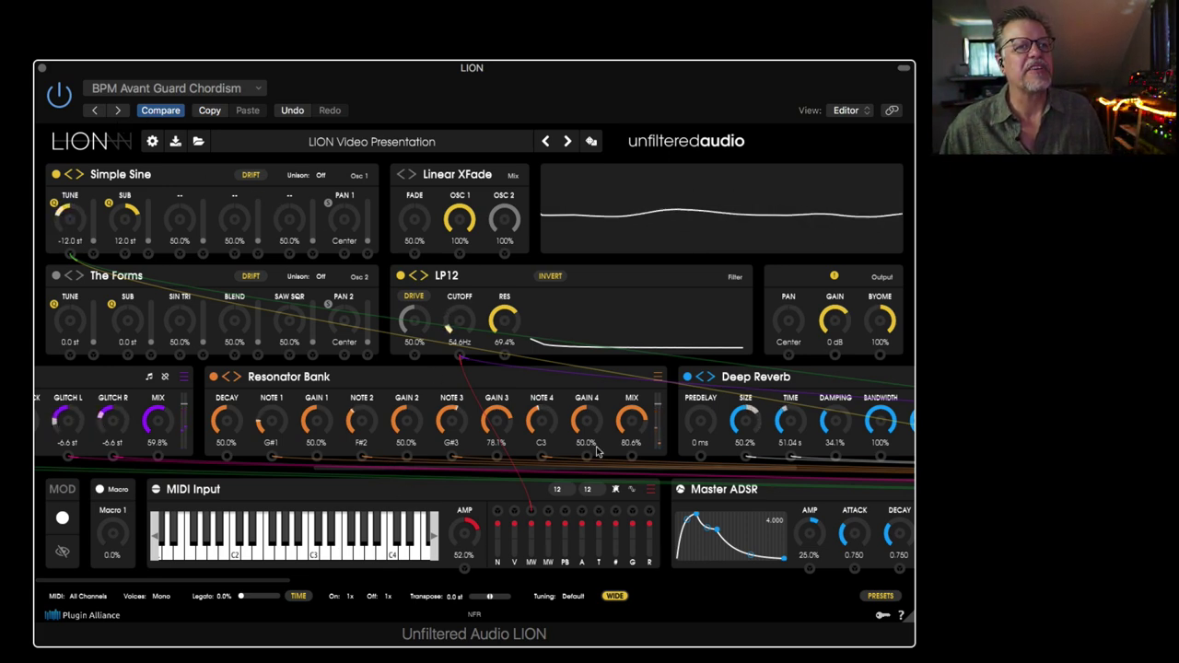
scroll(402, 471, "right", 1)
scroll(401, 472, "right", 10)
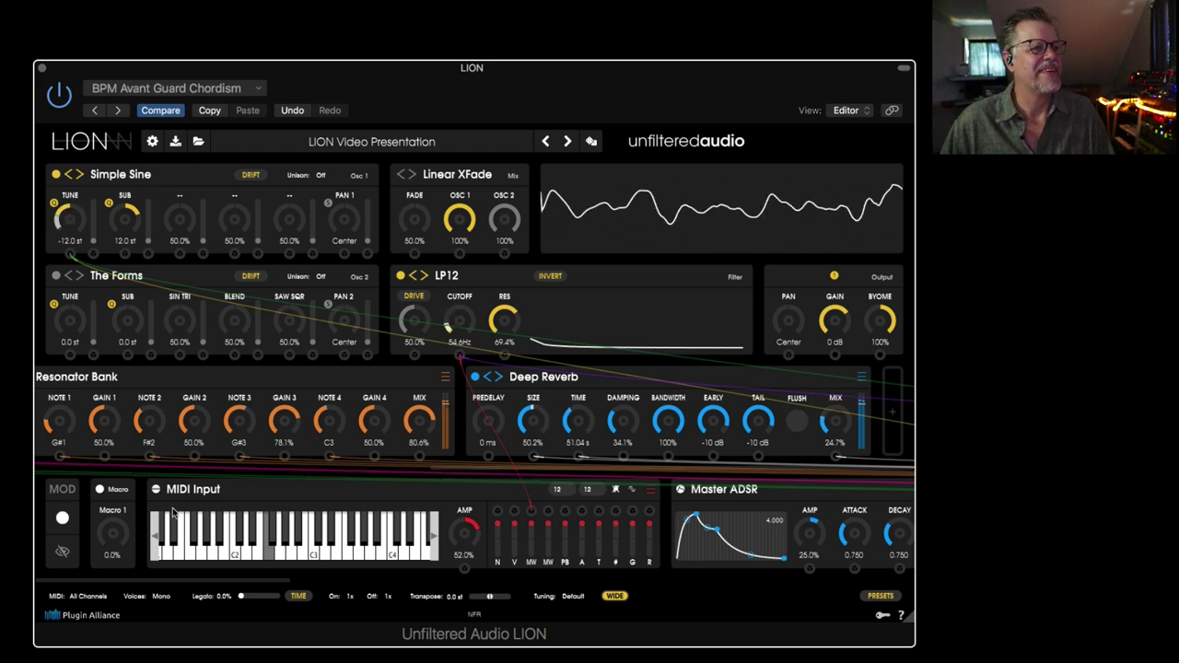
left_click_drag(256, 582, 971, 587)
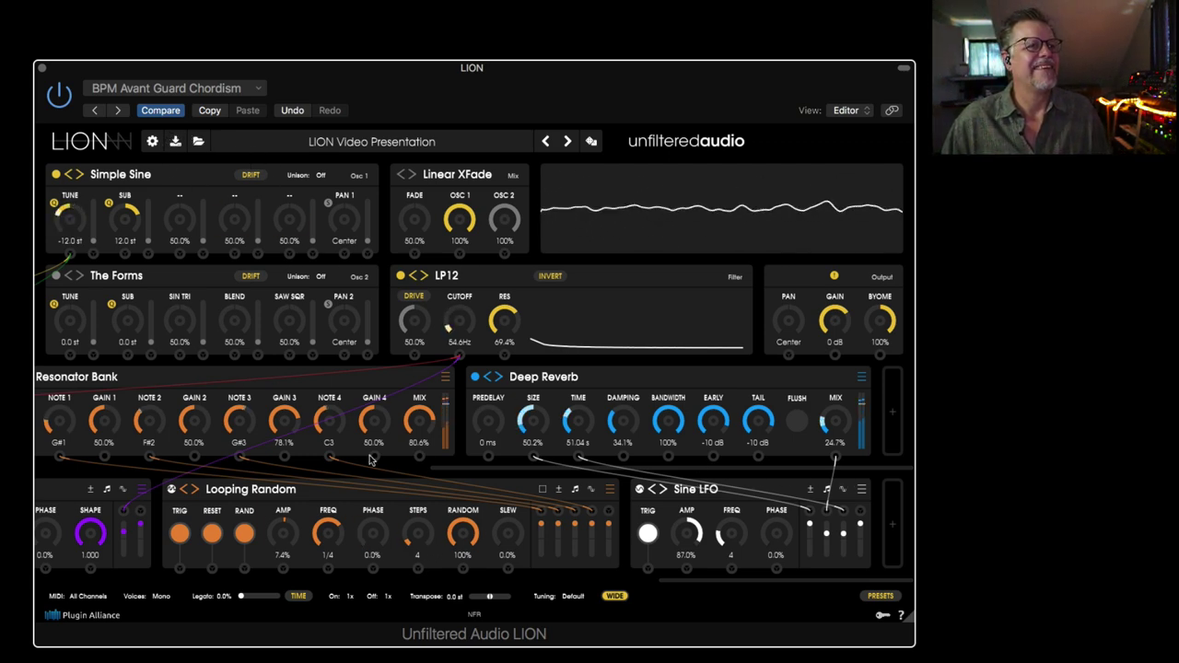
scroll(463, 472, "left", 5)
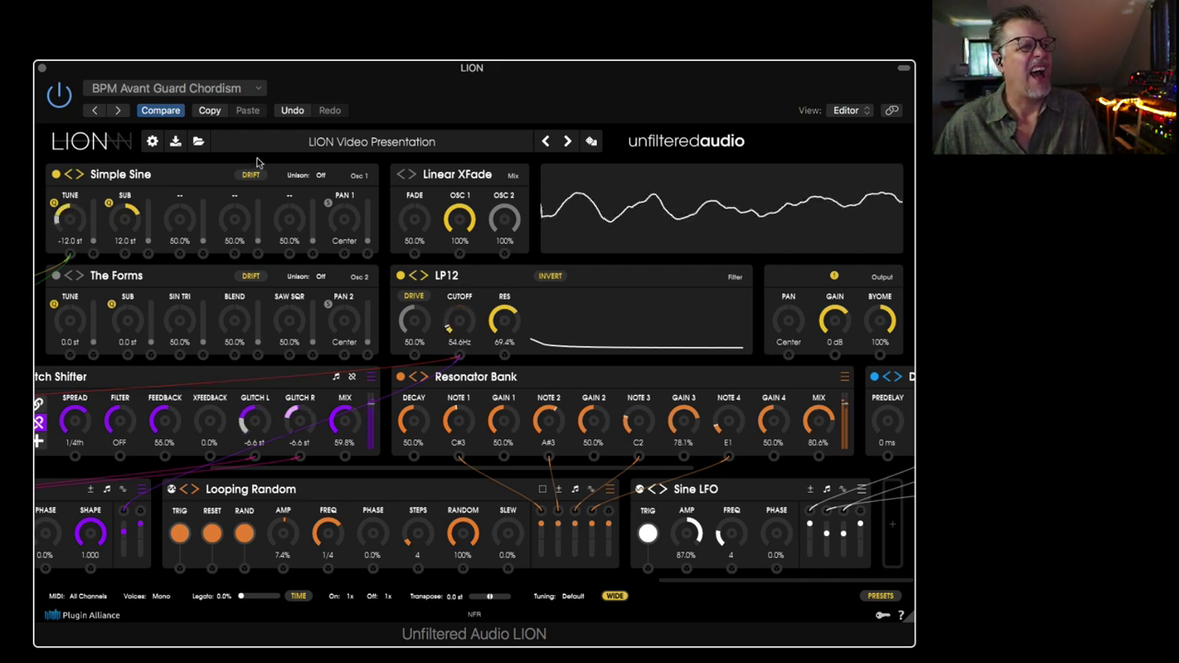
Advance to BPM Dreams Realised and scroll across the FX row.
left_click(127, 110)
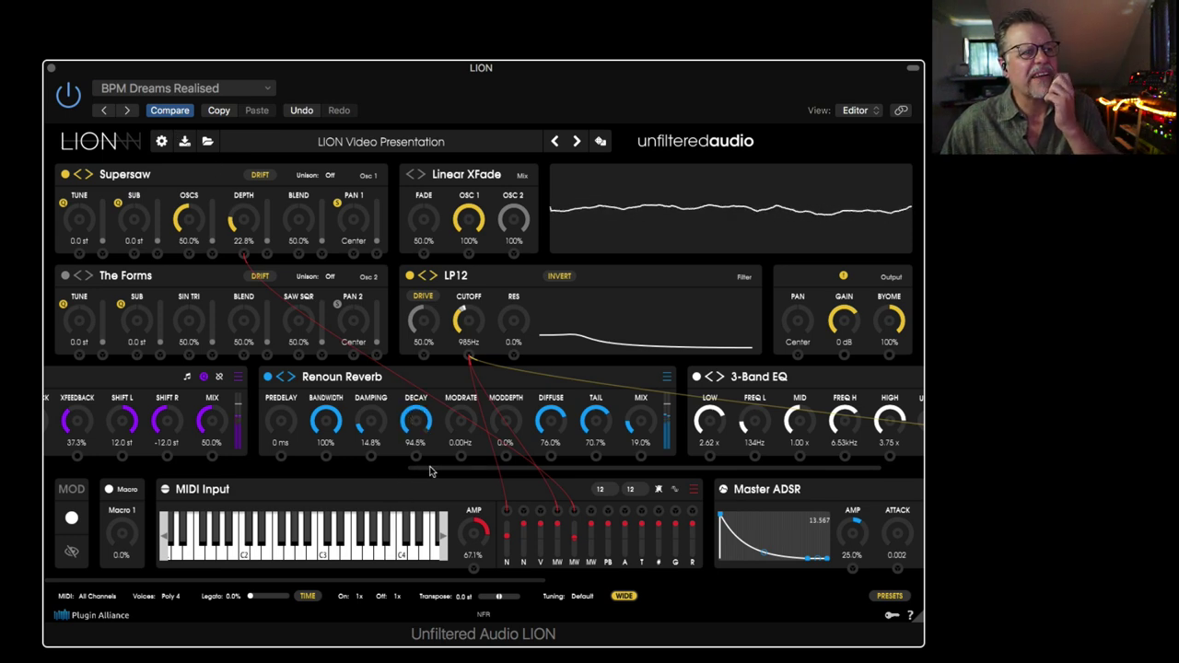
left_click_drag(434, 471, 199, 479)
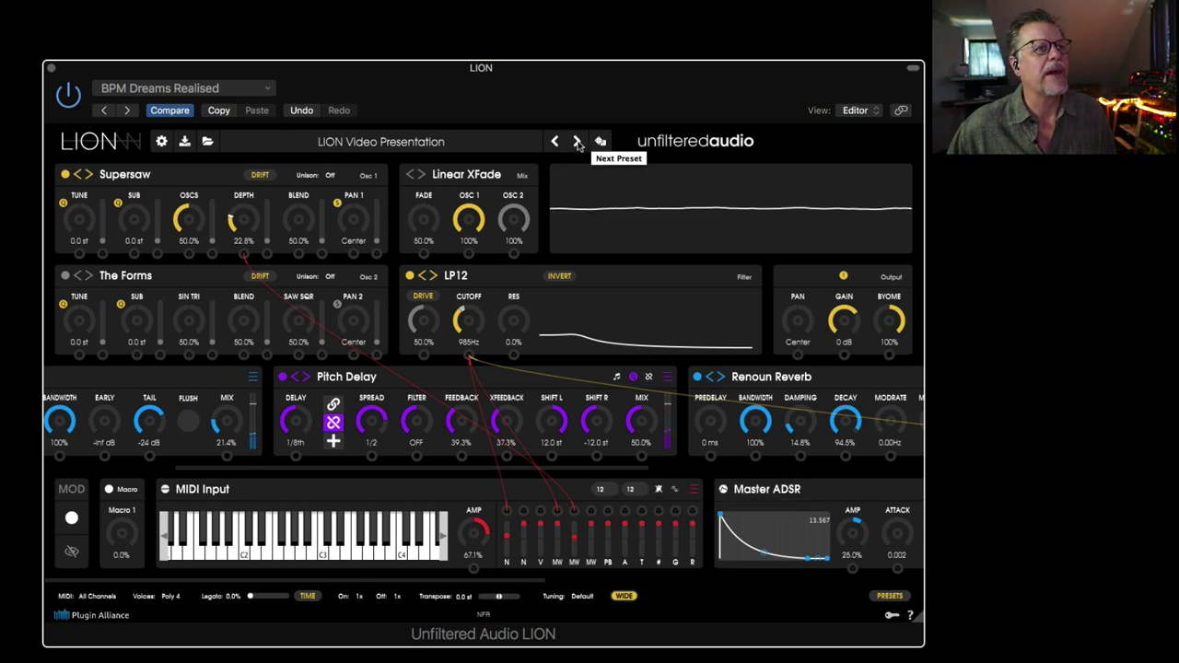
Step forward to the BPM LIFESHOCK preset and scroll along the MOD row.
left_click(127, 110)
left_click(128, 110)
left_click(127, 111)
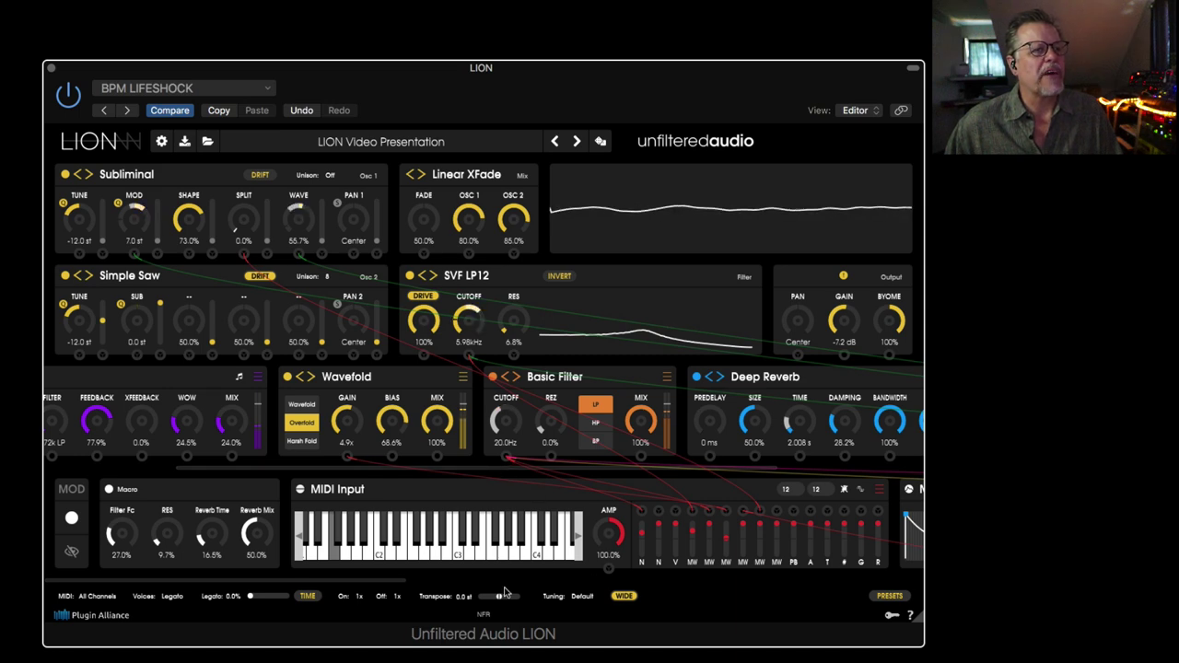
left_click_drag(355, 583, 905, 575)
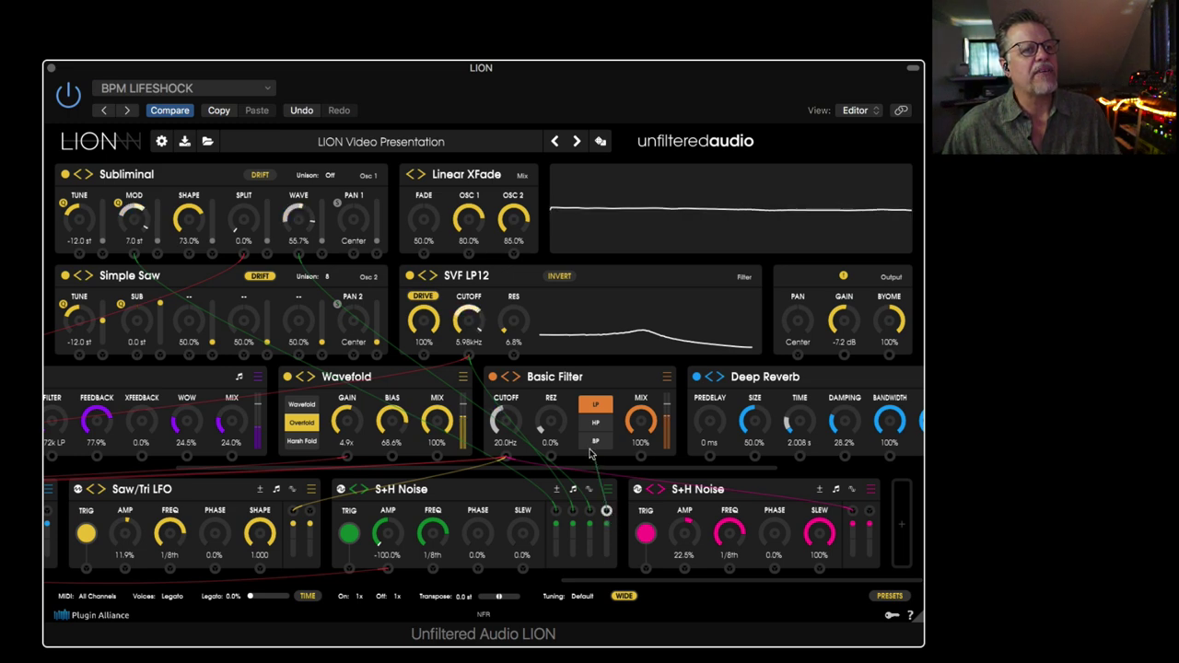
Patch S+H Noise outputs to the Simple Saw oscillator and the SVF LP12 filter.
left_click_drag(594, 523, 320, 354)
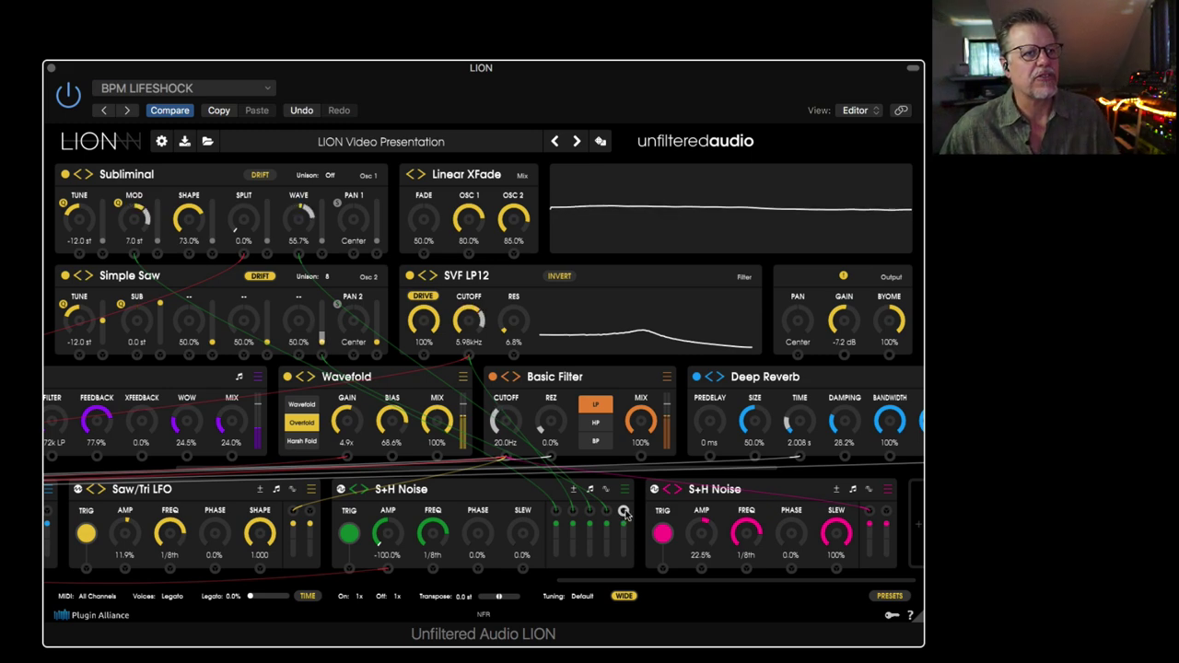
left_click_drag(625, 513, 468, 318)
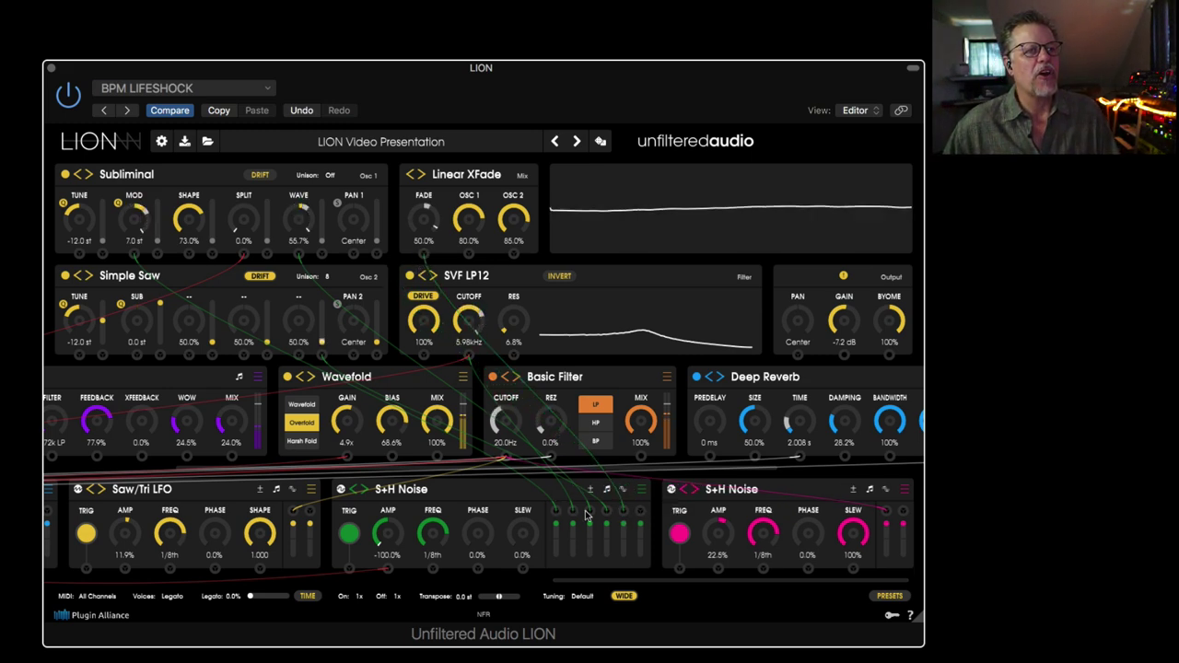
left_click_drag(640, 511, 188, 355)
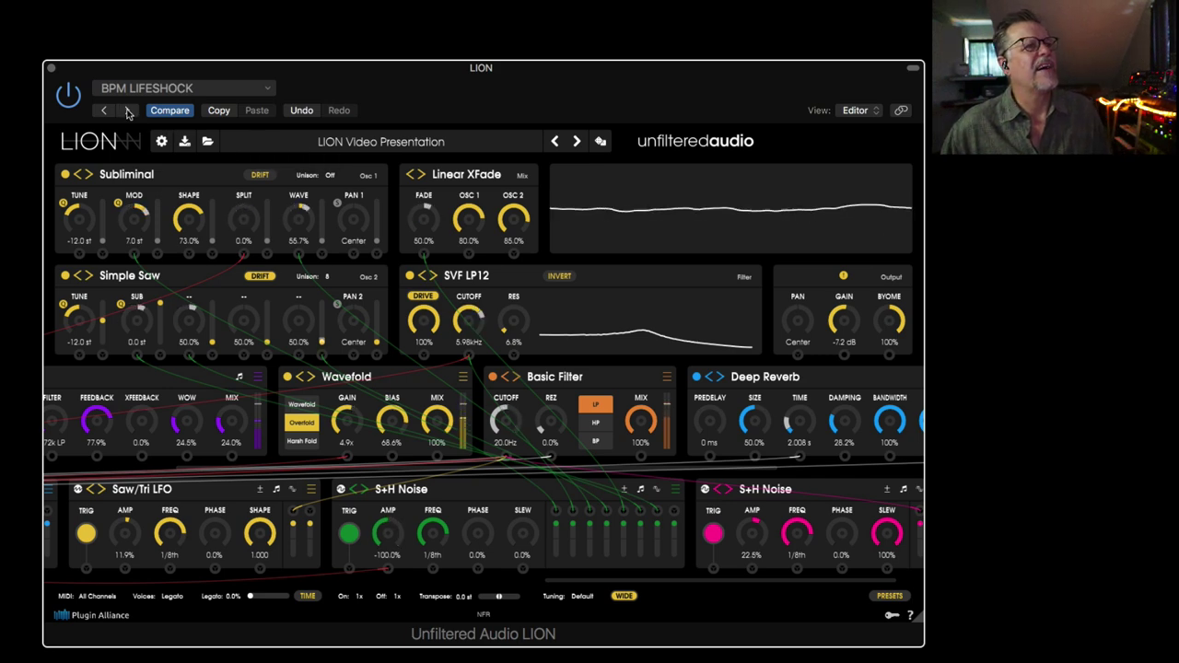
Audition the BPM Neverending Sunset and Cytronik Cloudbank presets.
left_click(129, 111)
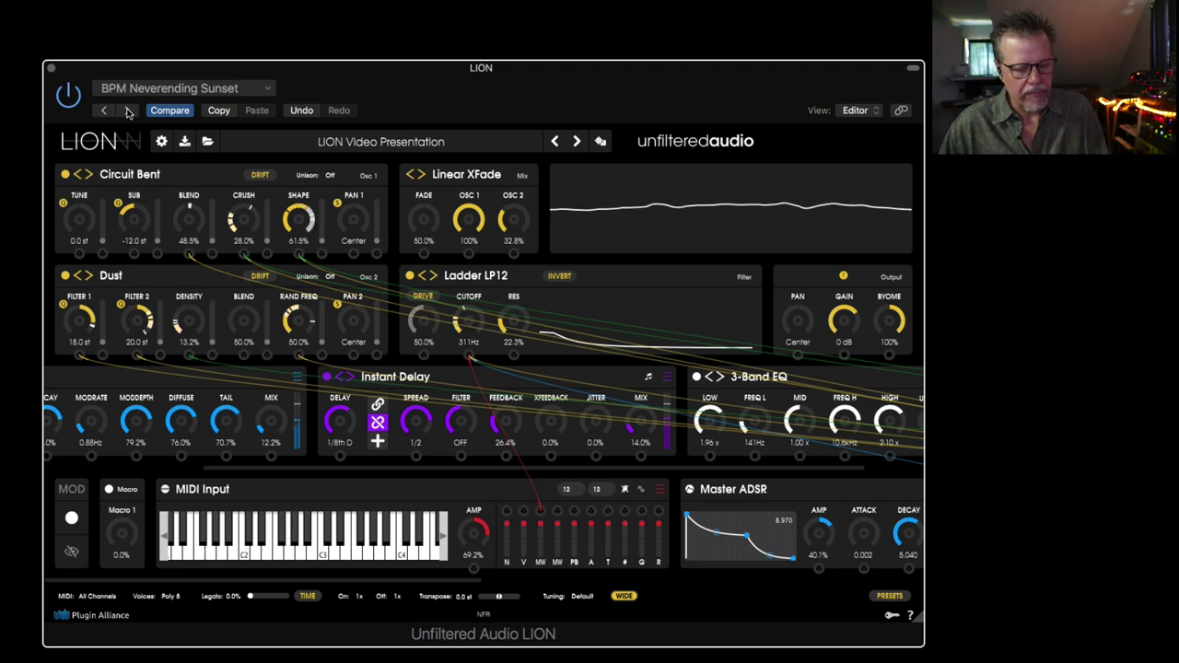
left_click(129, 111)
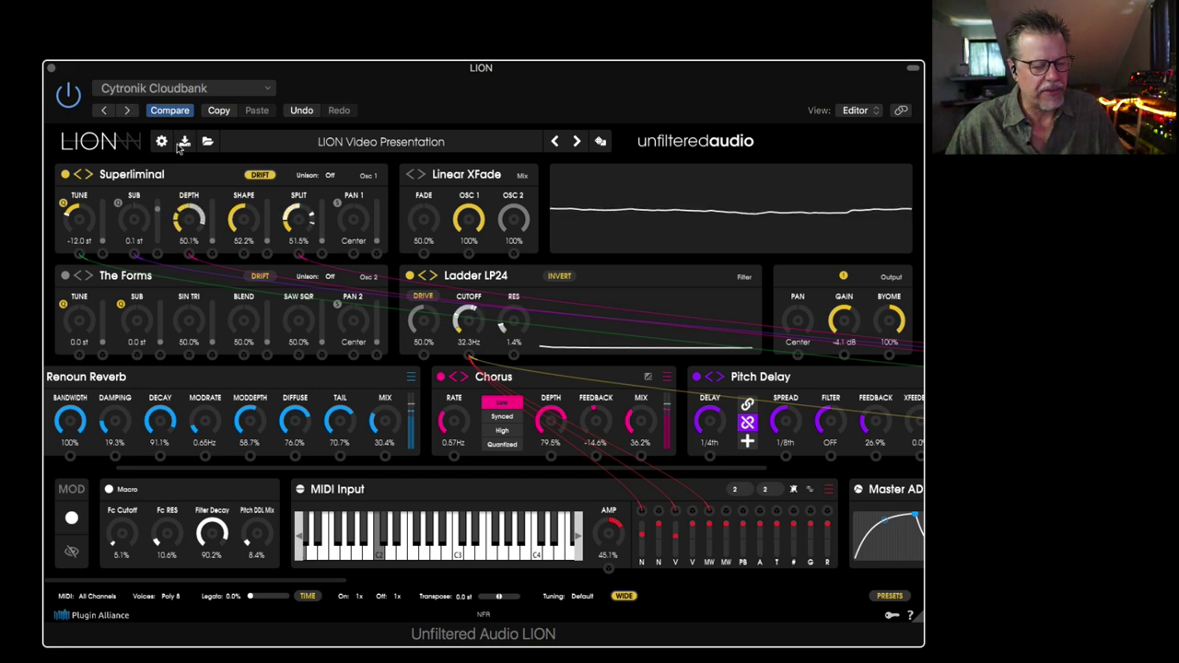
mouse_move(217, 182)
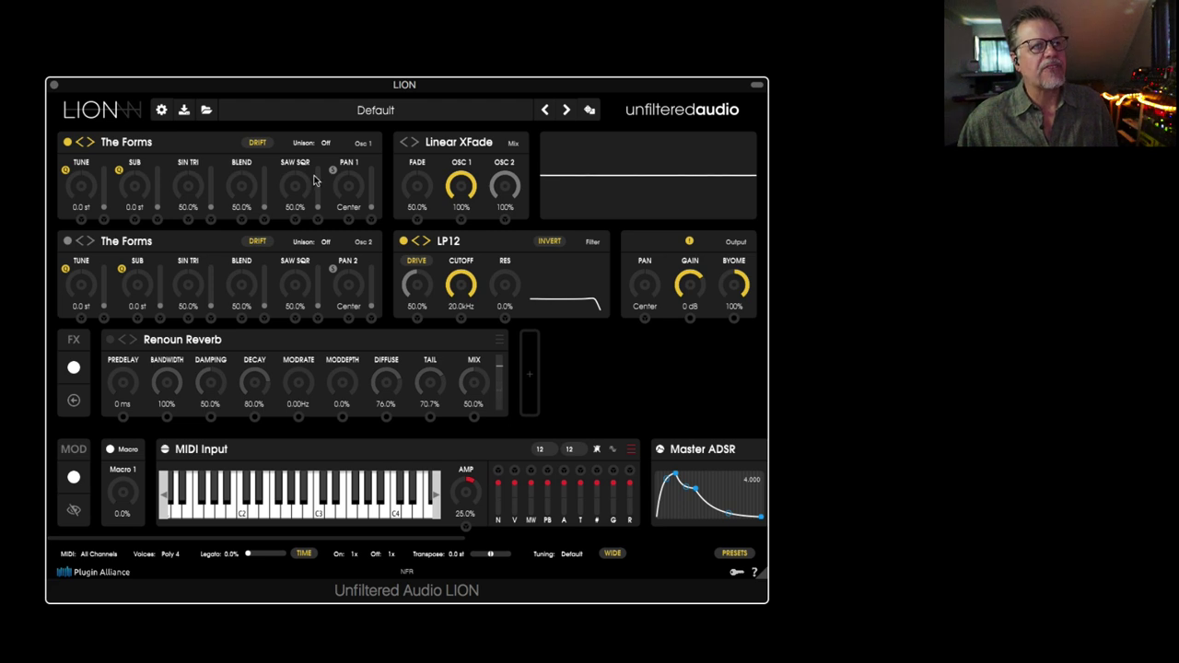
Browse the Factory Presets submenus: Artists, Pads, Leads, and Arps and Sequences.
left_click(369, 112)
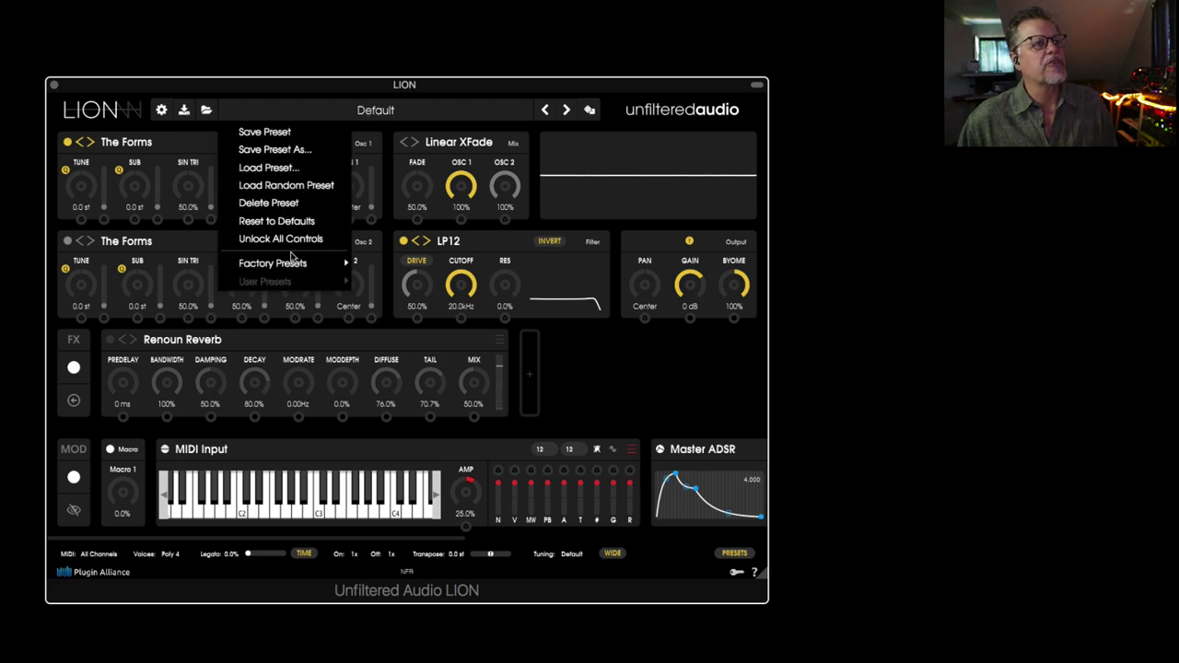
mouse_move(295, 264)
mouse_move(405, 281)
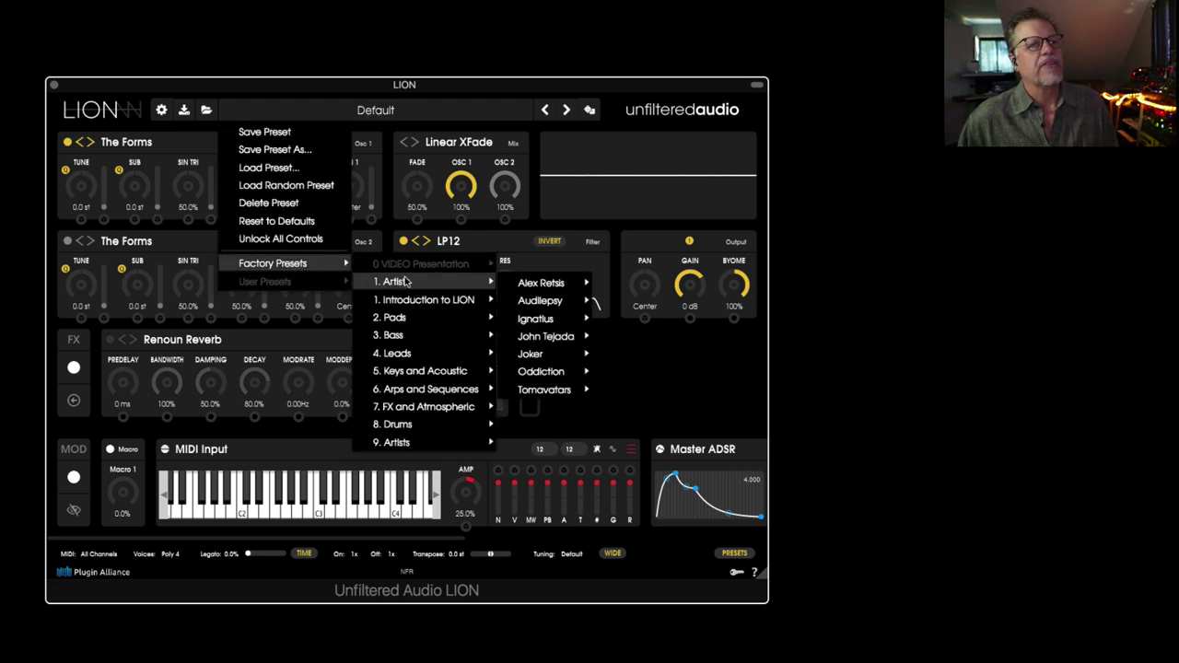
mouse_move(404, 317)
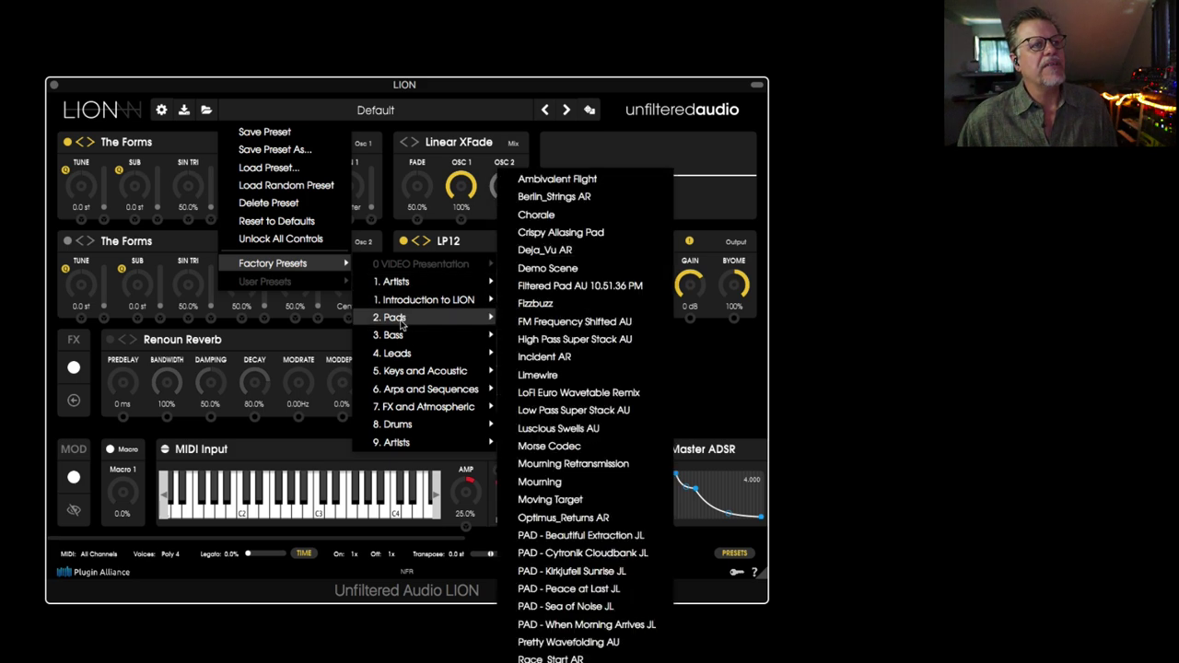
mouse_move(398, 357)
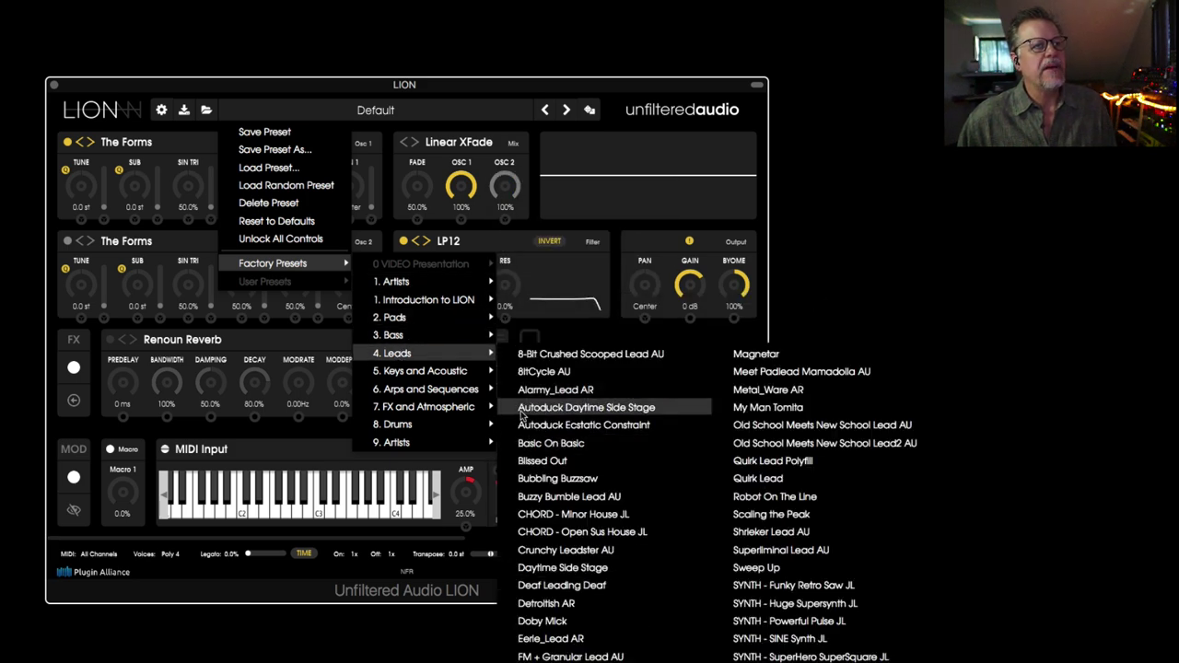
mouse_move(444, 383)
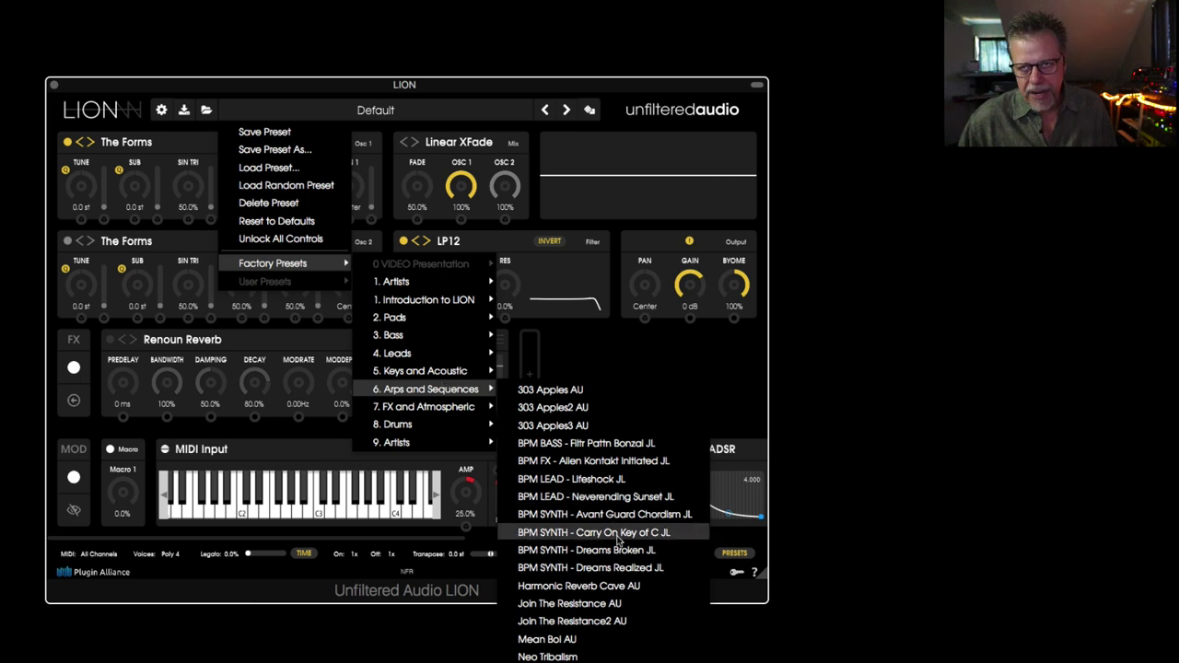
mouse_move(429, 407)
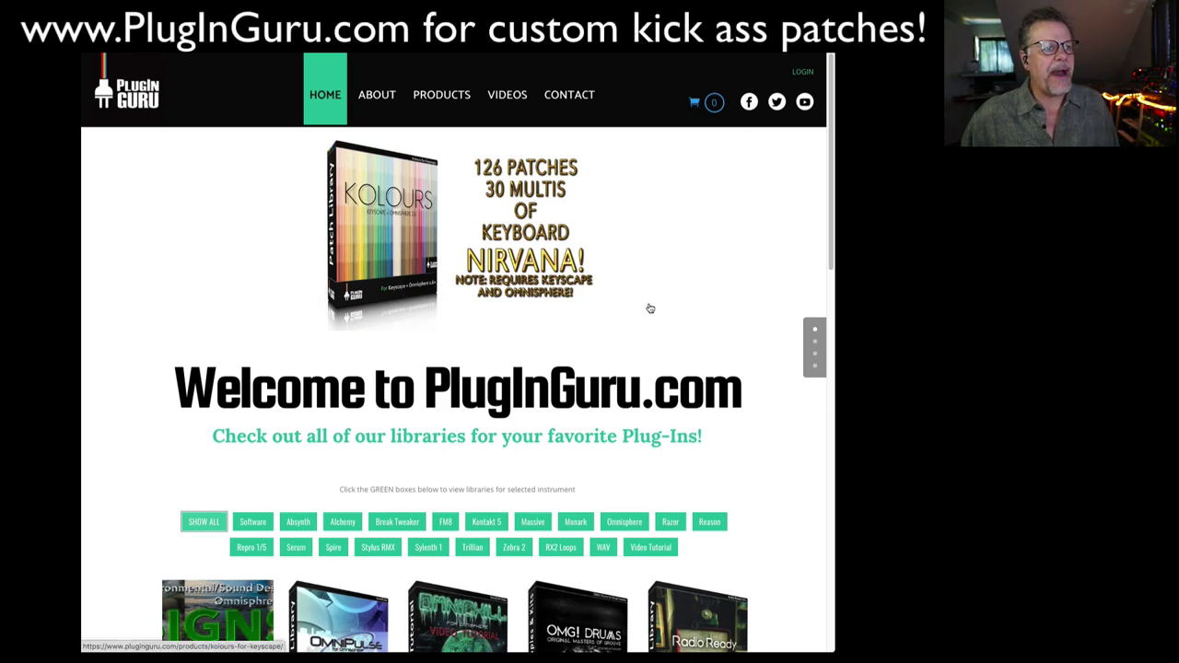
scroll(645, 309, "down", 5)
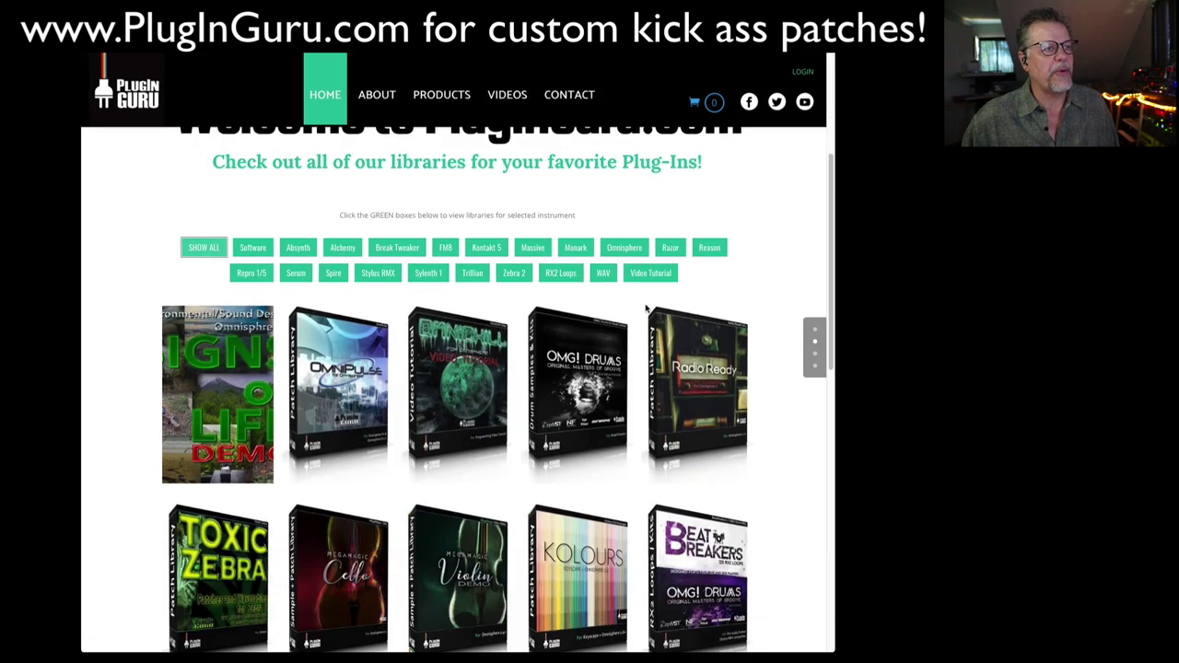
scroll(644, 309, "up", 5)
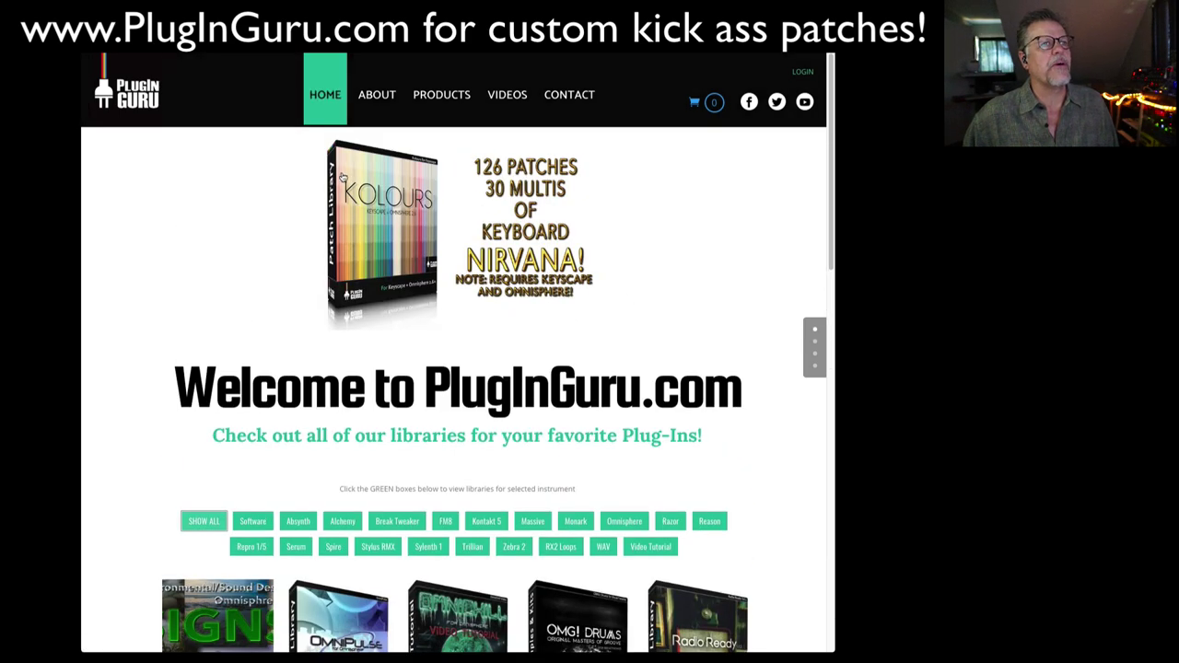
mouse_move(429, 90)
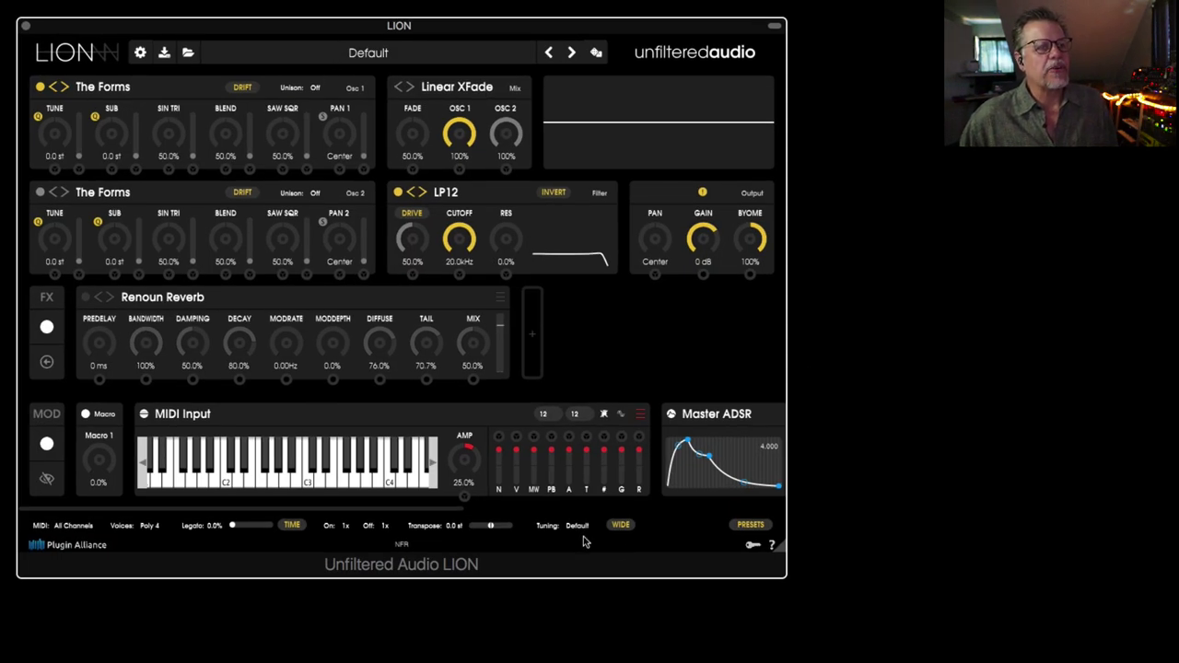
Switch LION to the WIDE layout, leaving the voice mode at Poly 4.
left_click(621, 525)
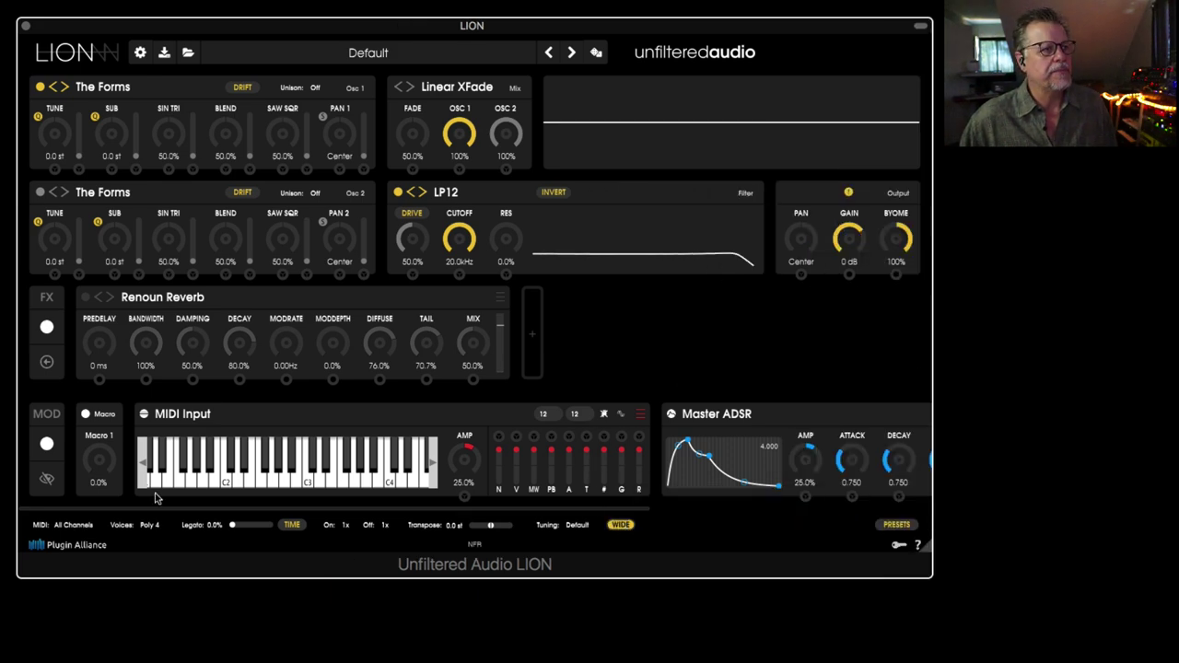
left_click(148, 525)
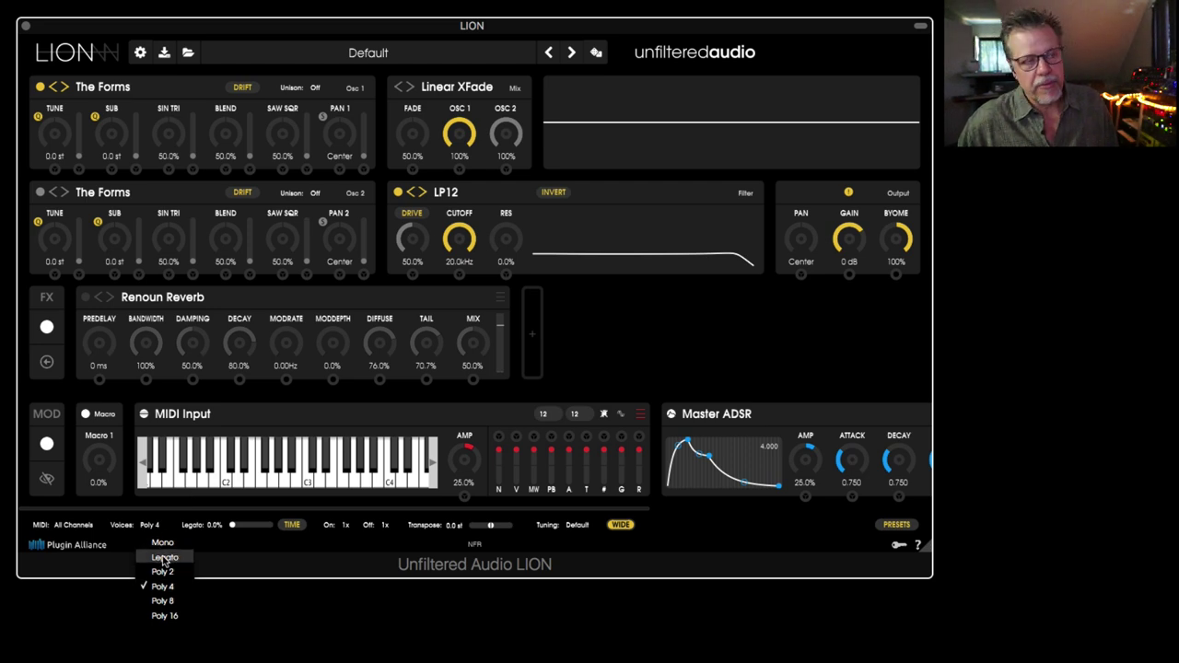
left_click(258, 549)
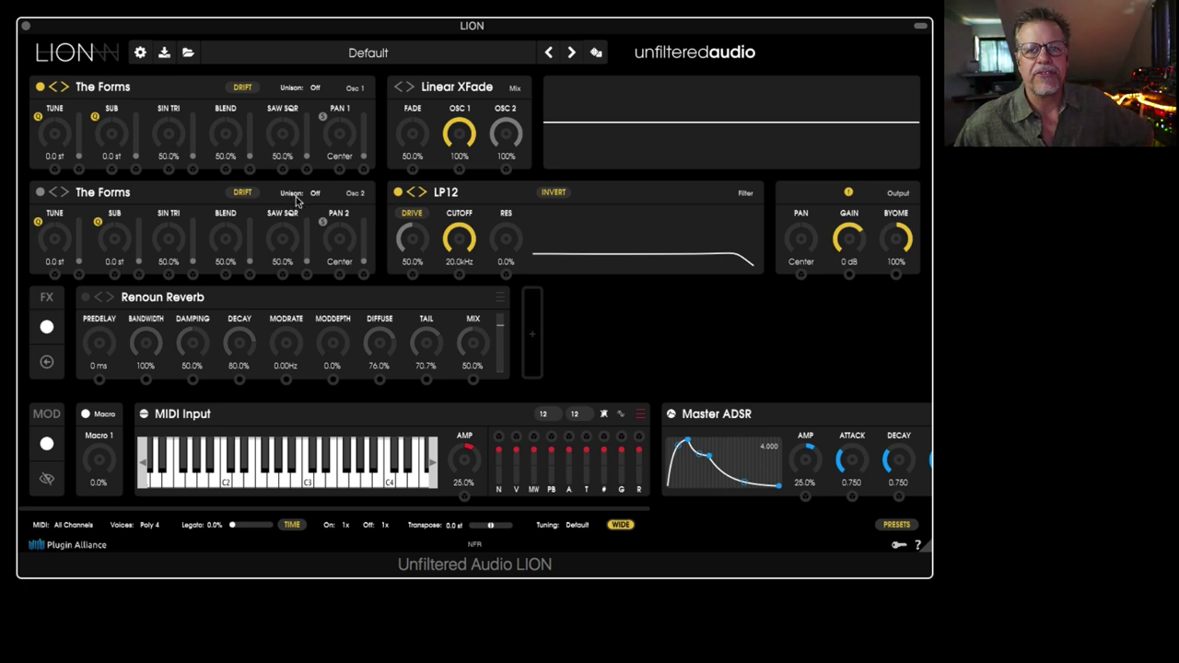
Set oscillator 1 to the Simple Saw type.
left_click(107, 87)
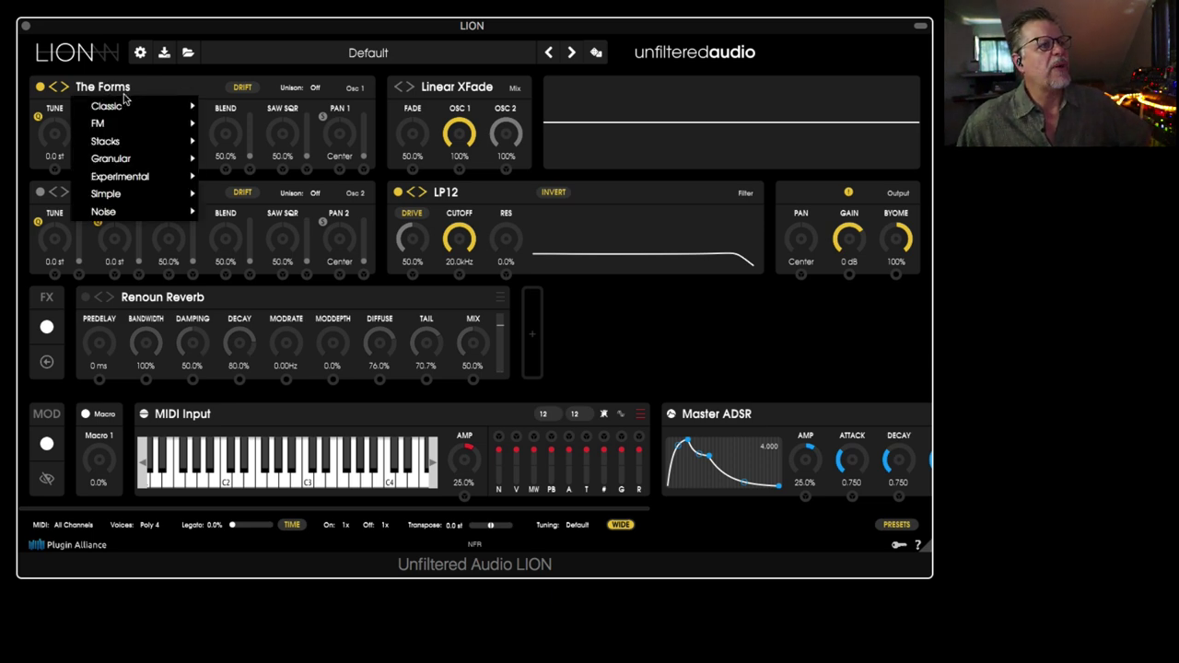
mouse_move(120, 105)
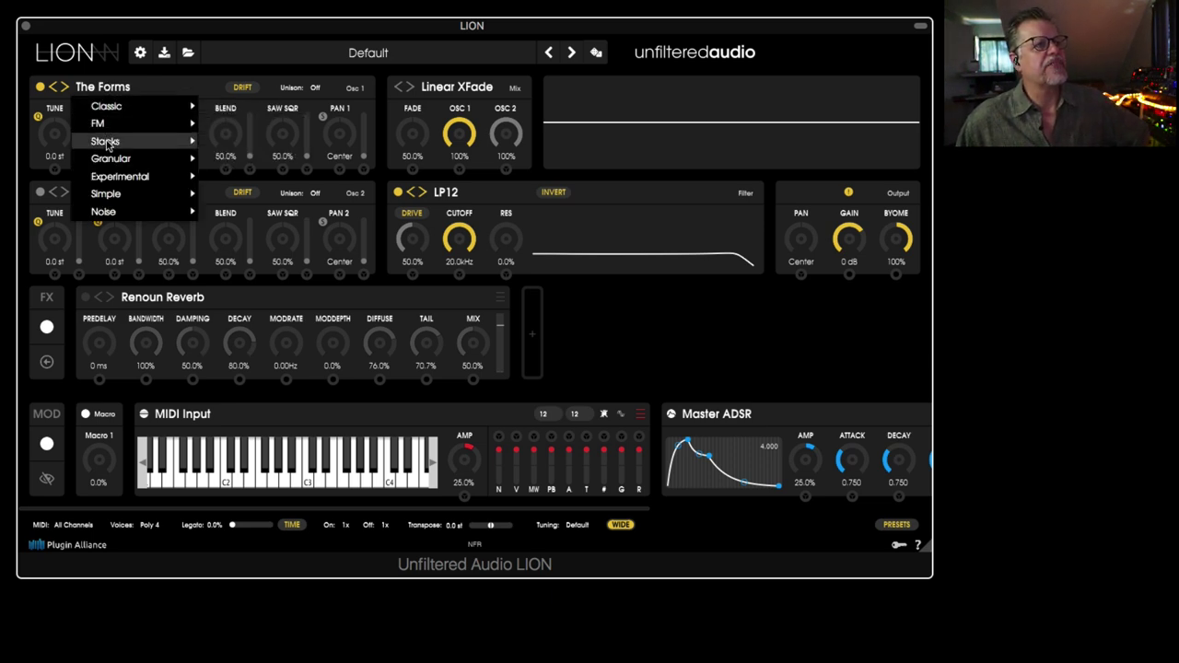
mouse_move(111, 127)
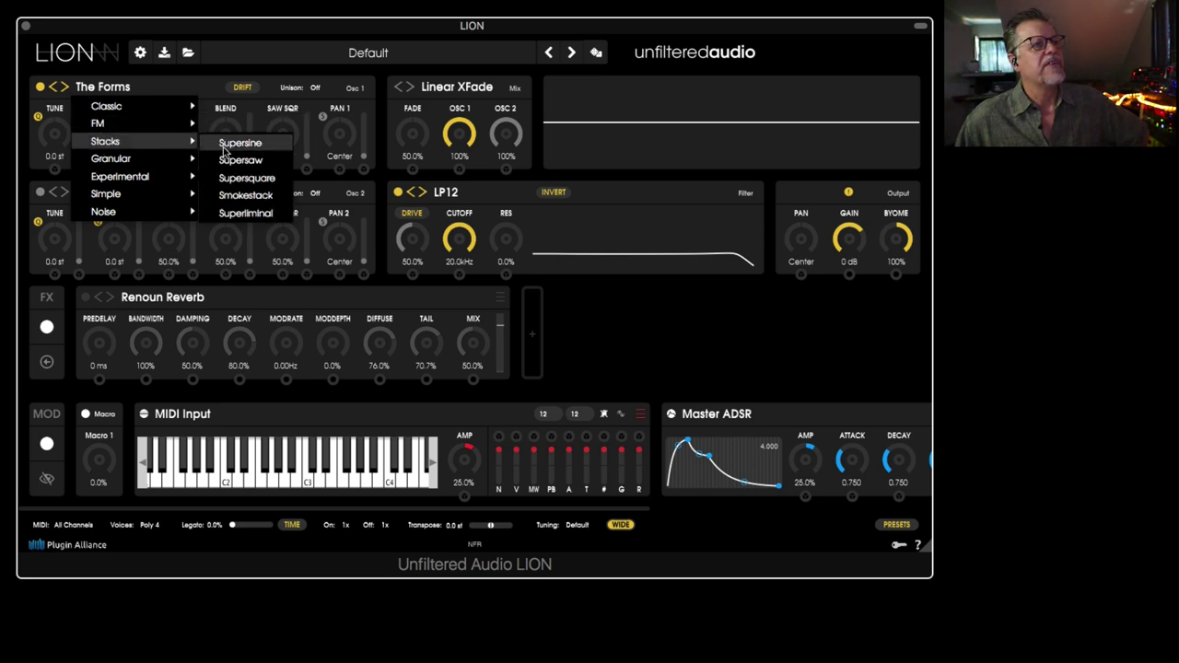
mouse_move(103, 164)
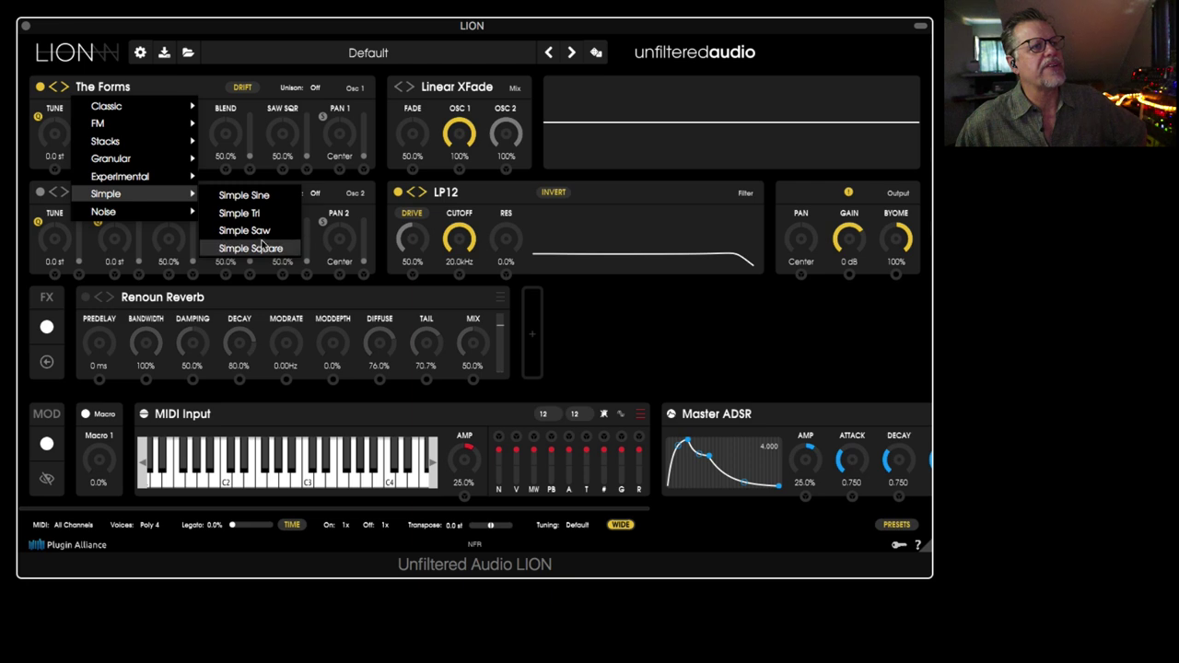
left_click(258, 233)
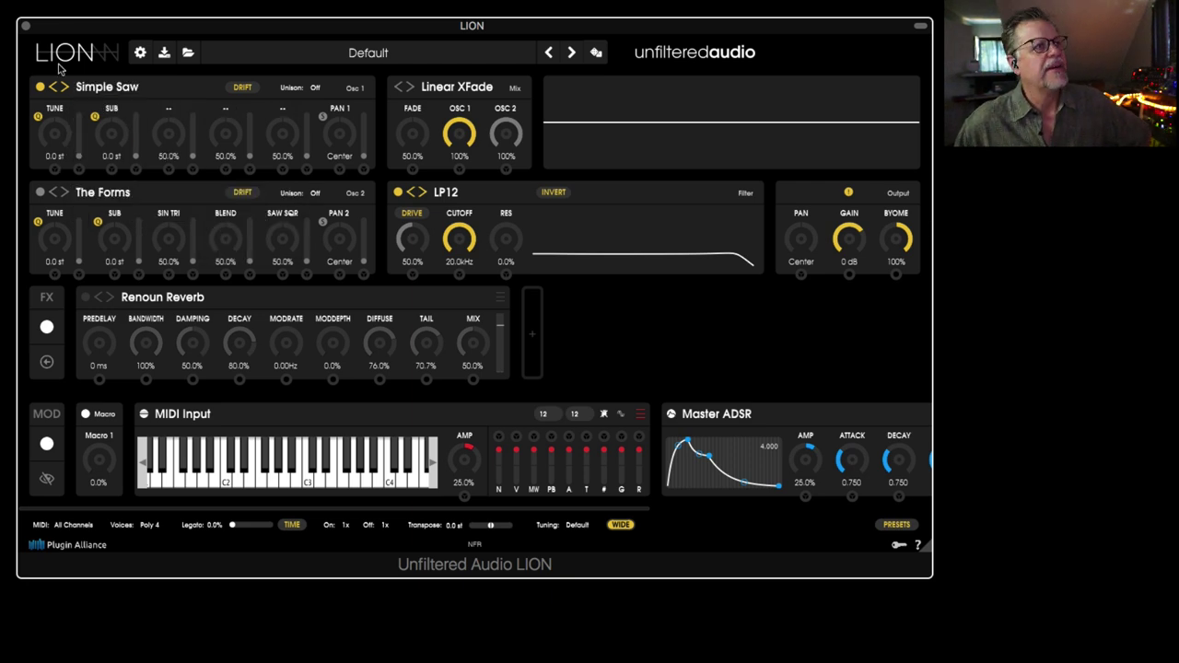
left_click(106, 86)
mouse_move(123, 214)
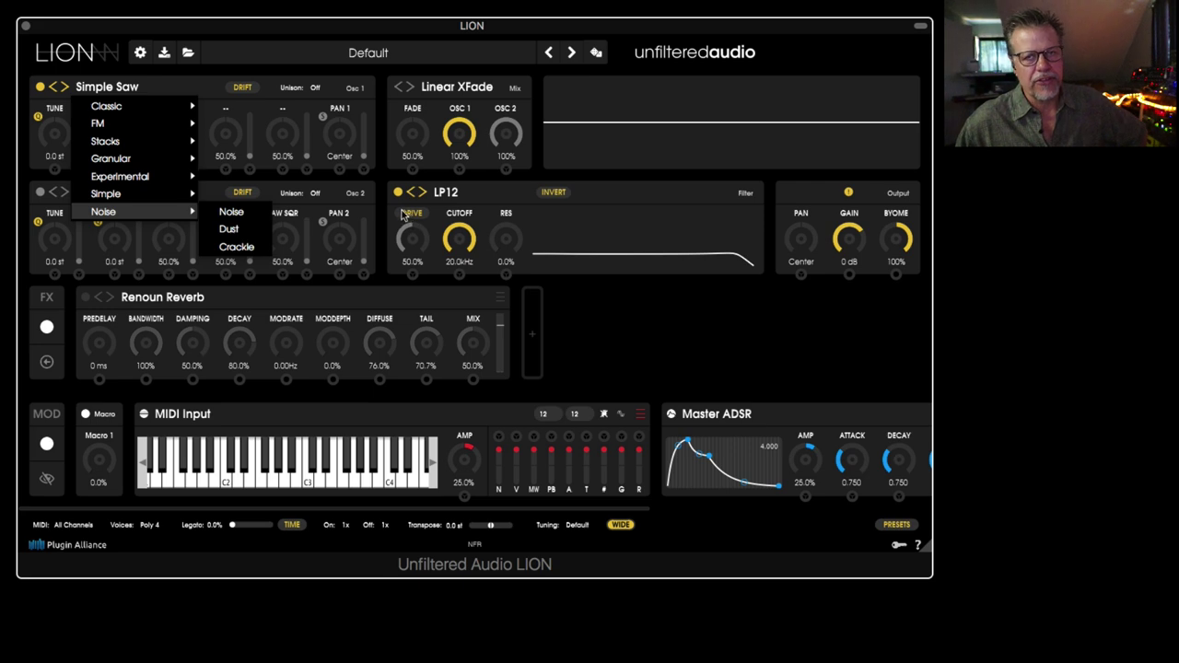
left_click(692, 108)
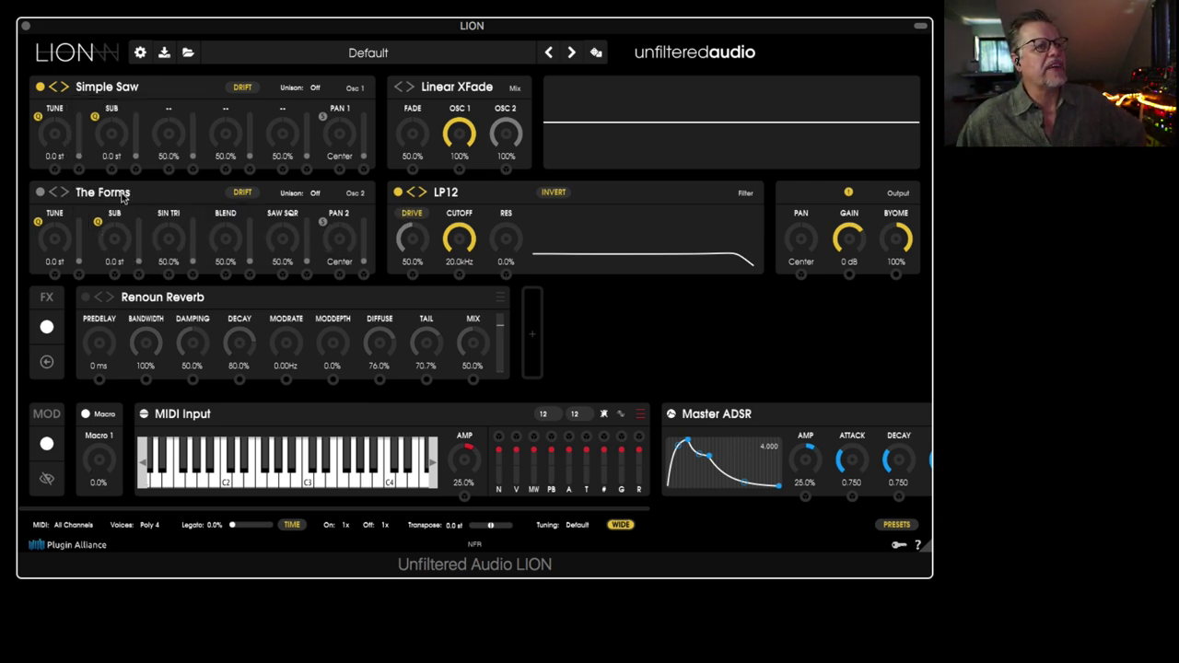
Toggle oscillator 2 on and off, then shorten the Master ADSR attack to 0.002.
left_click(40, 192)
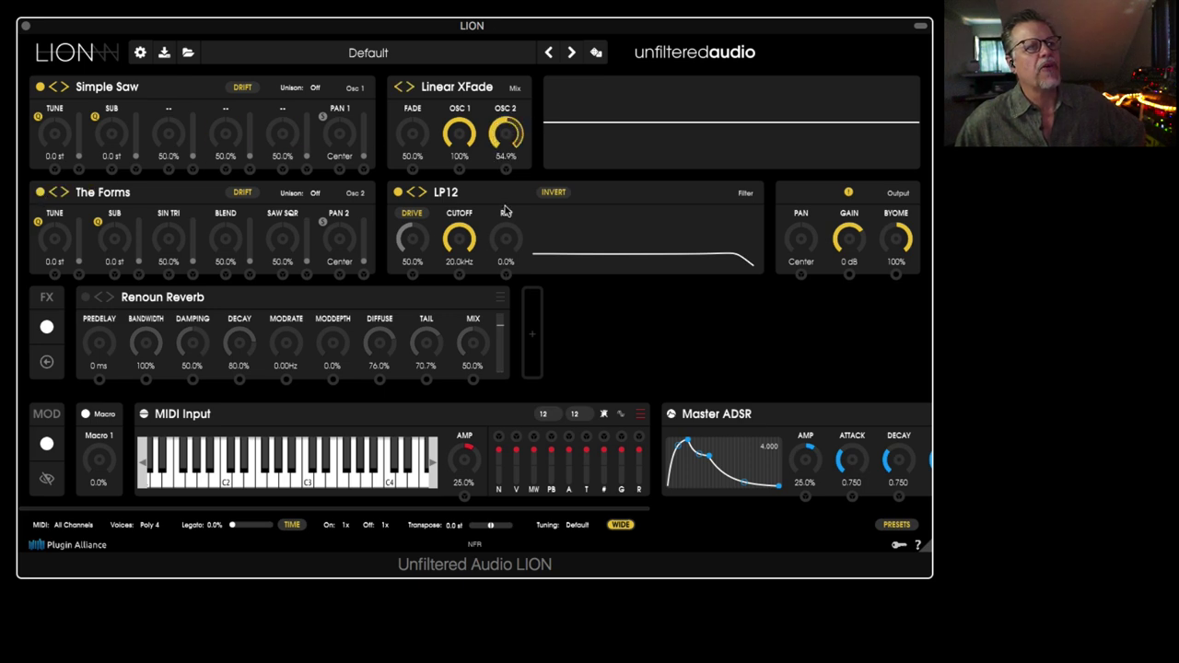
left_click(39, 193)
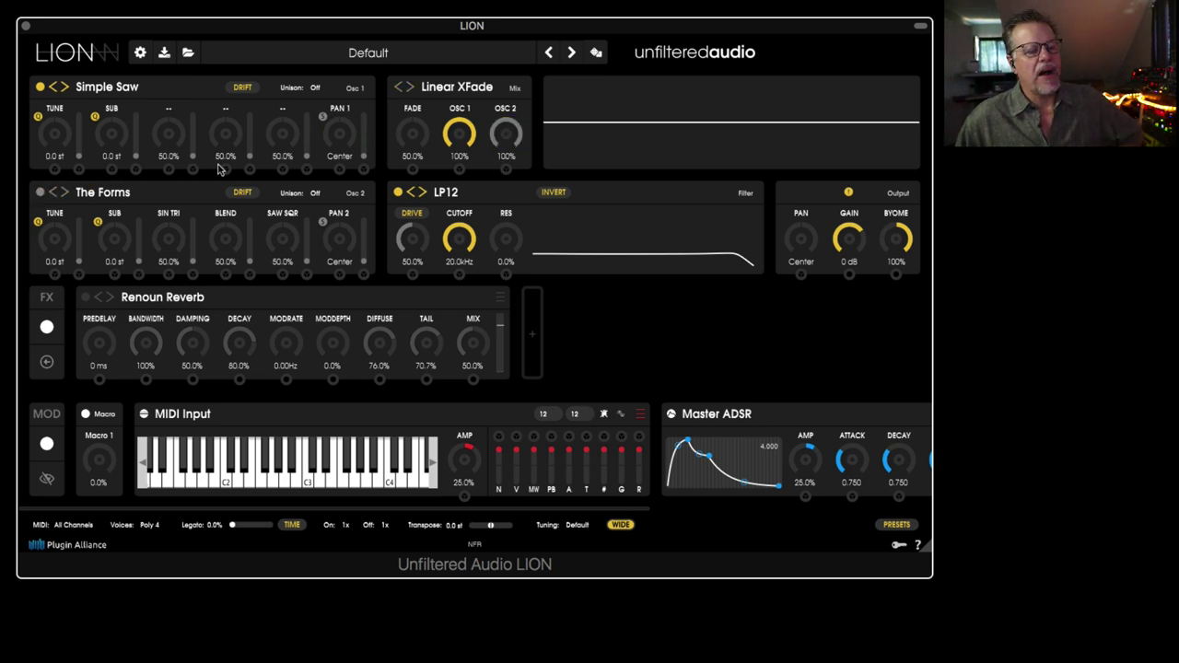
left_click_drag(852, 460, 842, 524)
left_click_drag(646, 505, 744, 500)
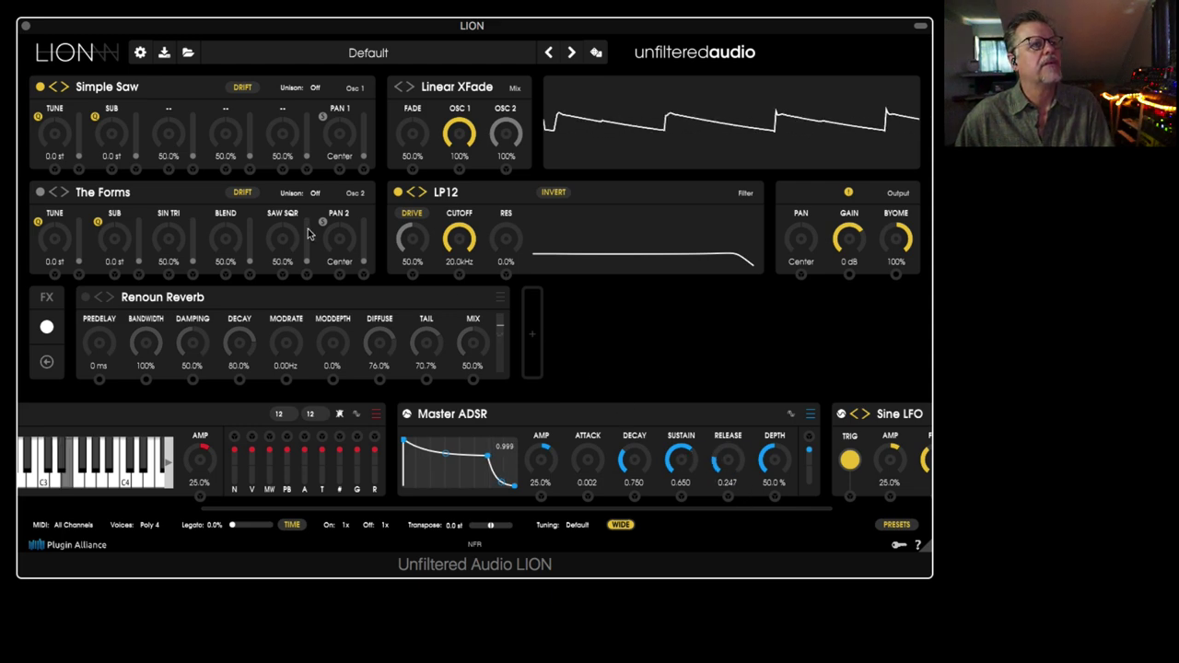
Step oscillator 1 through the types until it becomes Wavefold.
left_click(64, 87)
left_click(64, 86)
left_click(64, 87)
left_click(65, 86)
left_click(65, 87)
left_click(64, 87)
left_click(64, 87)
Set Wavefold BIAS to 92.9% and FOLD to 100%, and adjust BLEND and SINE 2 pitch.
left_click_drag(225, 130, 210, 37)
left_click_drag(263, 98, 284, 139)
left_click_drag(111, 133, 135, 96)
left_click_drag(261, 113, 259, 55)
mouse_move(128, 123)
left_mouse_down()
mouse_move(118, 199)
mouse_move(129, 138)
left_mouse_up()
Step oscillator 1 on to 3-Op Split, with MOD at 3.0 st and 3 > 2 at 24.6%.
left_click(64, 87)
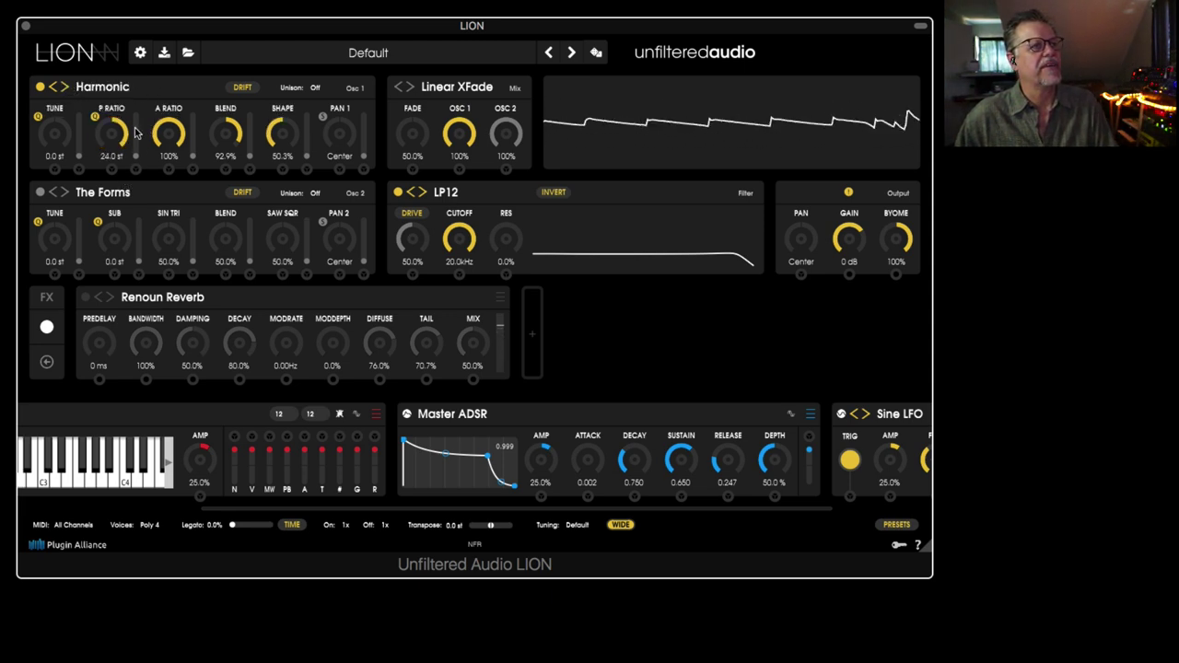
left_click_drag(122, 146, 175, 101)
left_click(65, 87)
left_click(64, 87)
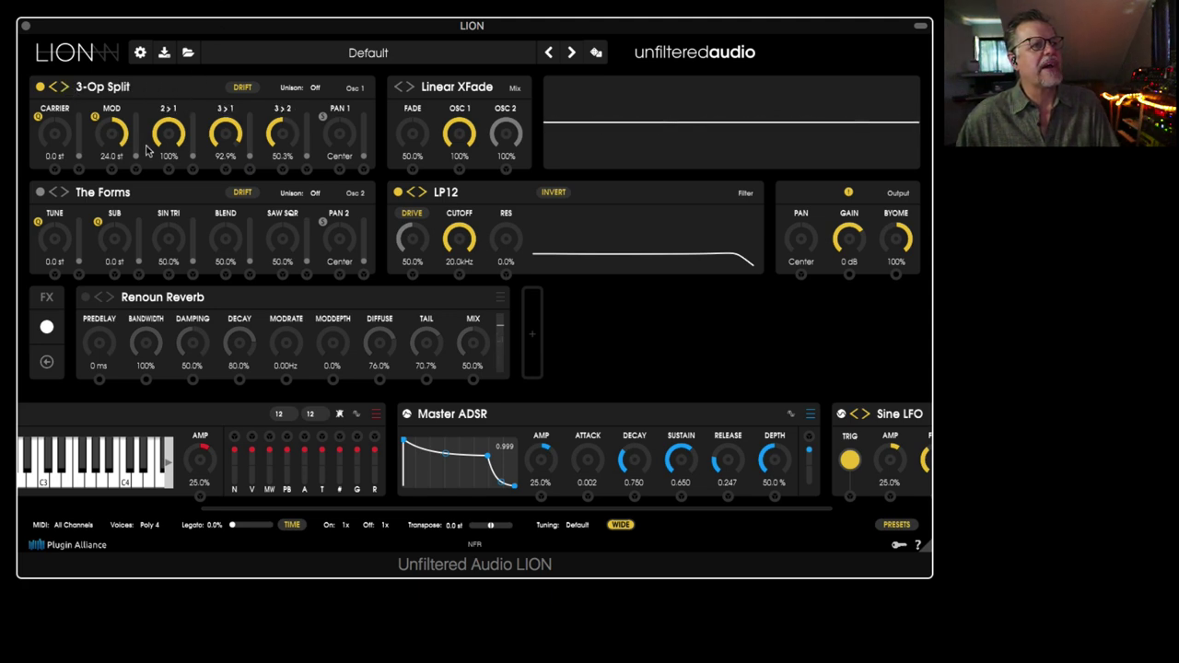
left_click_drag(112, 133, 98, 281)
left_click_drag(276, 135, 279, 163)
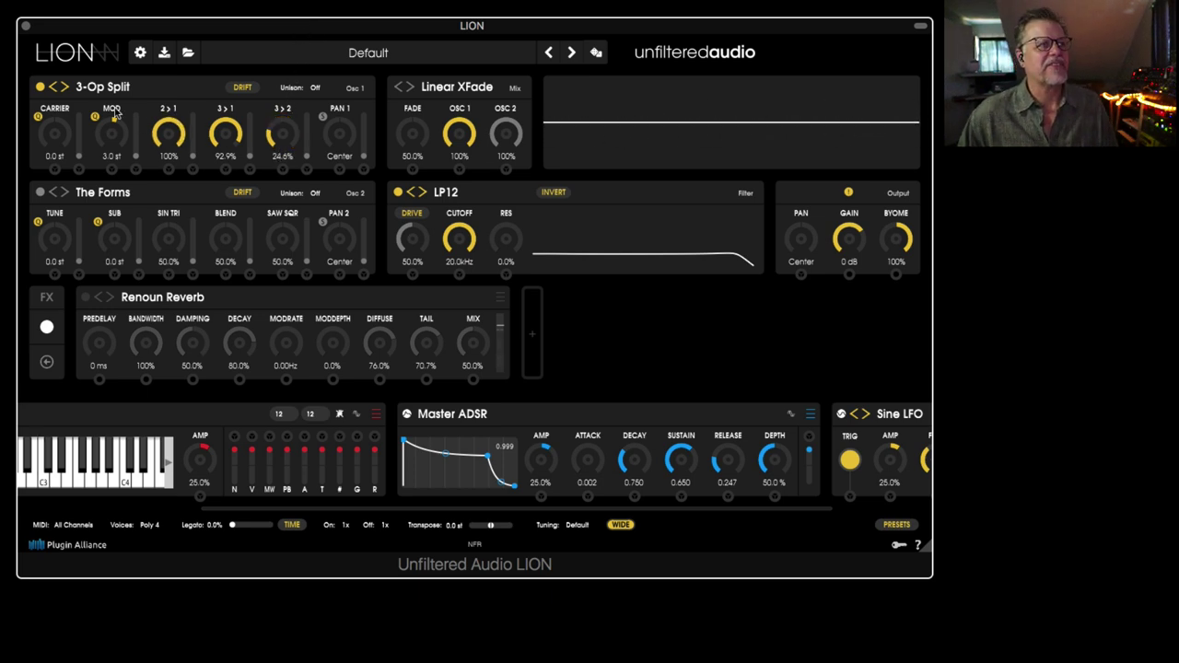
Make oscillator 1 a Supersaw from the Stacks type list.
left_click(68, 87)
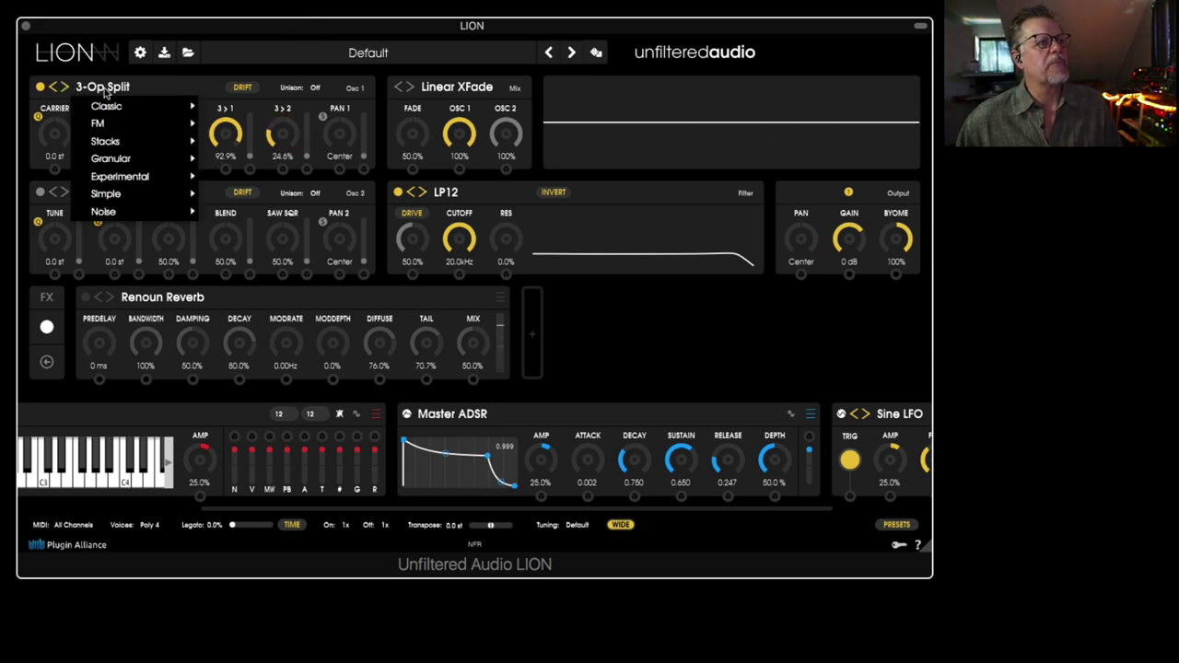
mouse_move(120, 106)
left_click(268, 64)
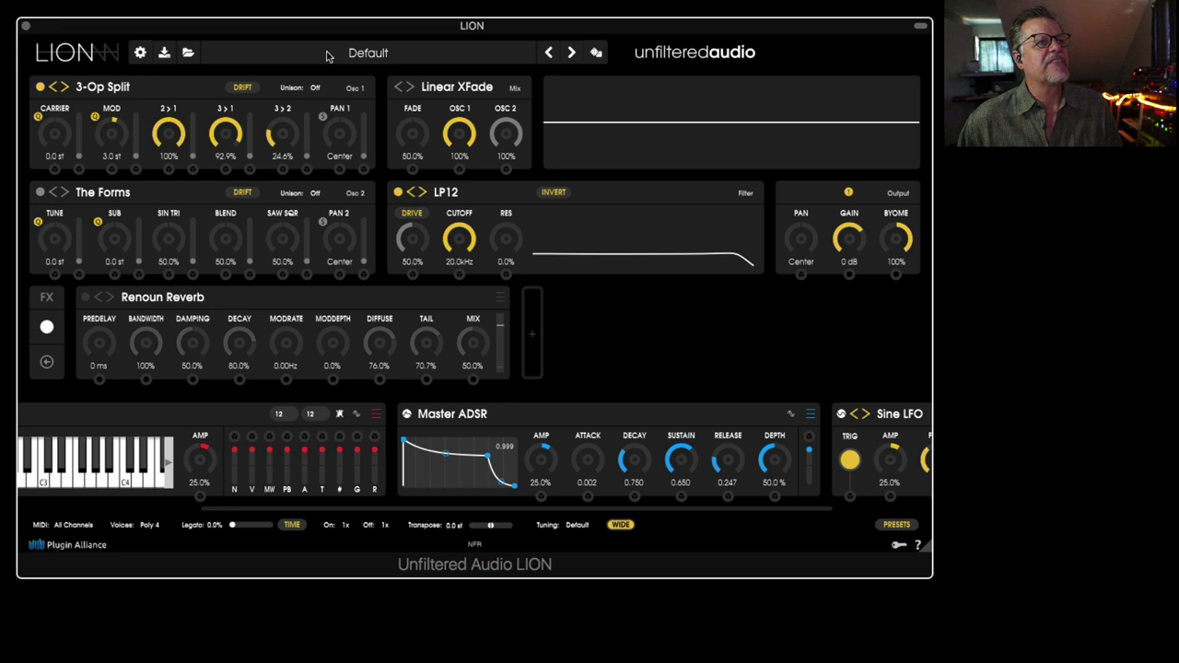
left_click(329, 53)
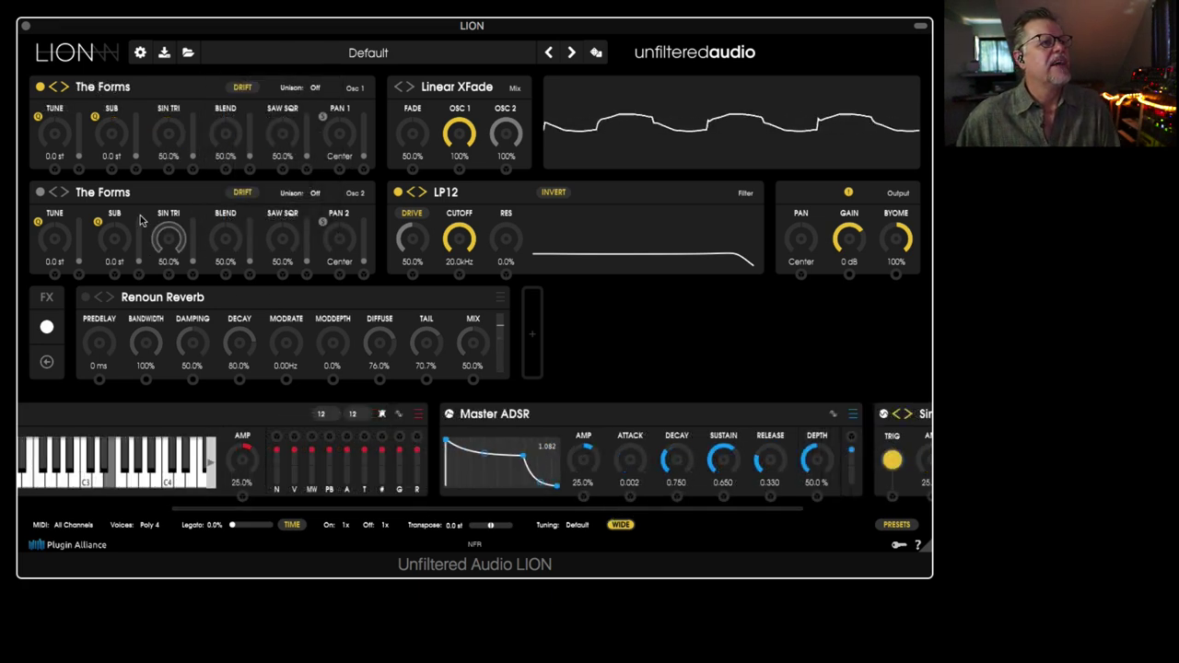
left_click(102, 88)
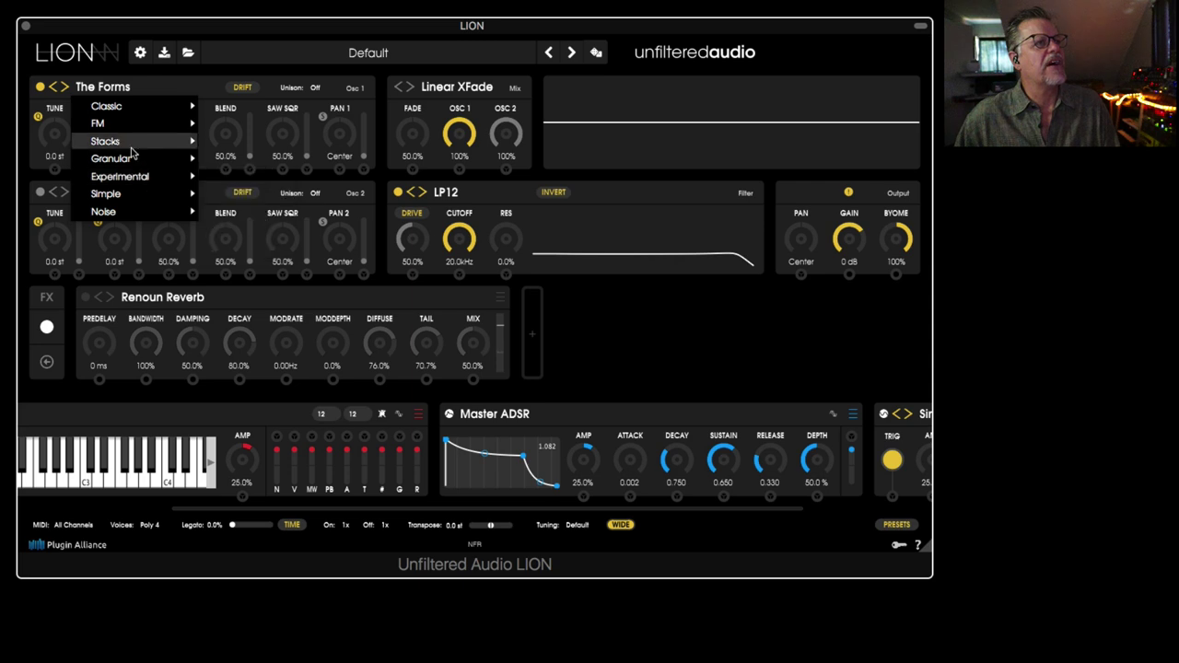
mouse_move(134, 142)
left_click(247, 157)
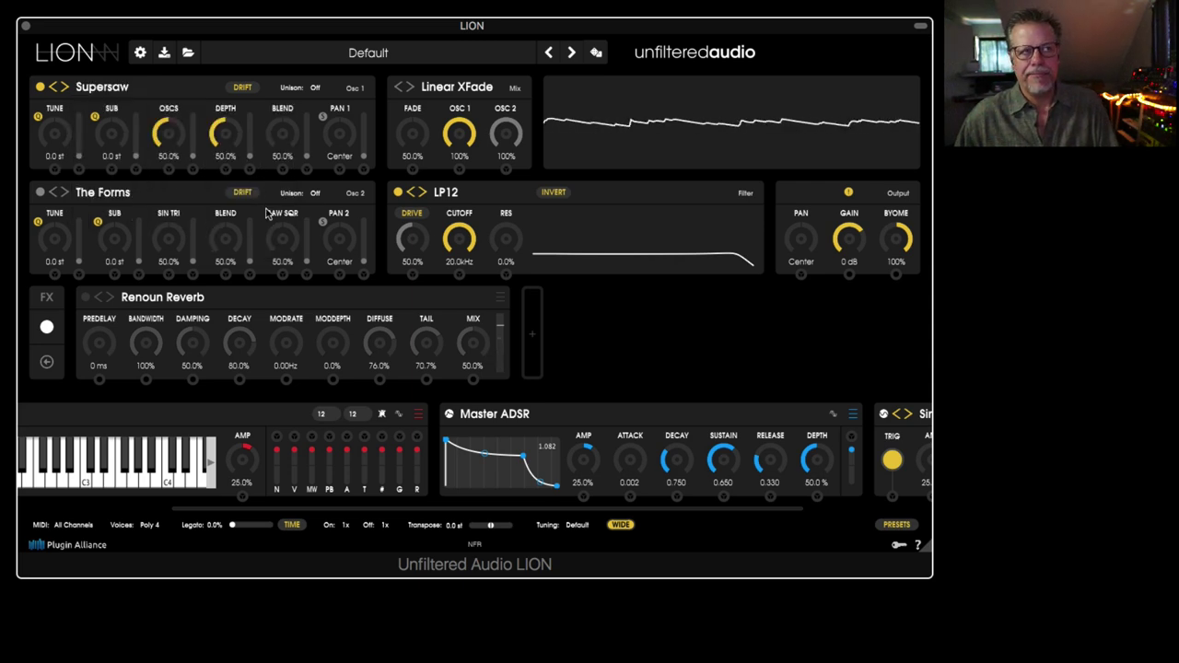
Set the Supersaw SUB to 16 st, BLEND to 100% and DEPTH to about 25.6%.
left_click_drag(221, 135, 218, 176)
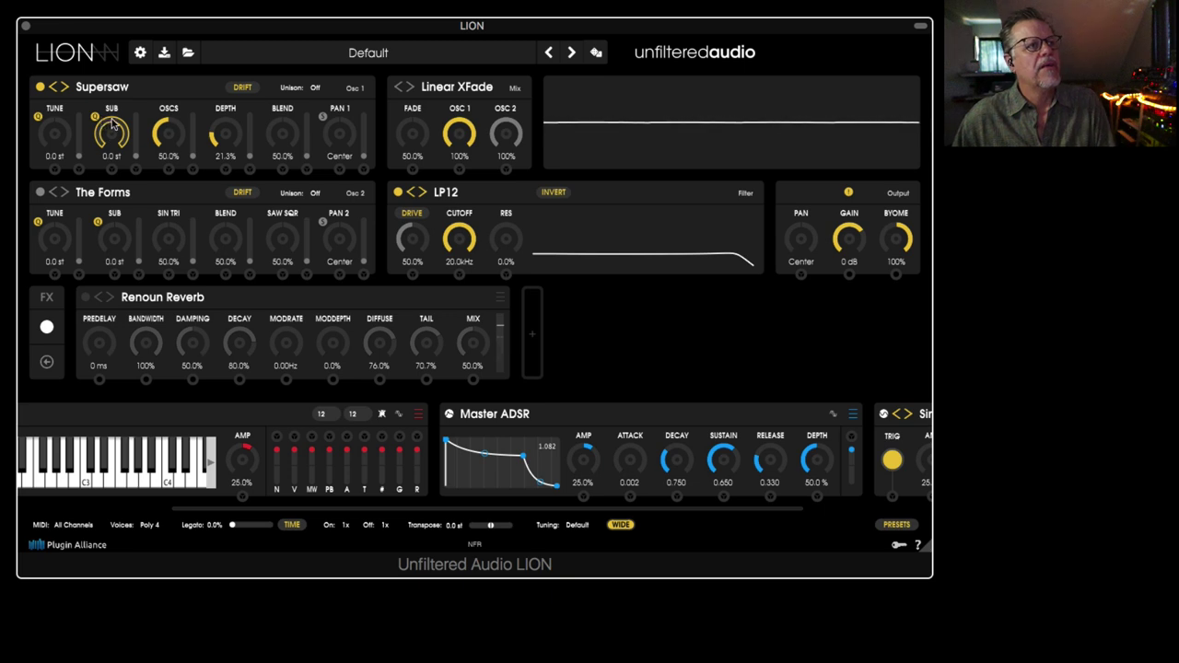
left_click_drag(111, 127, 125, 57)
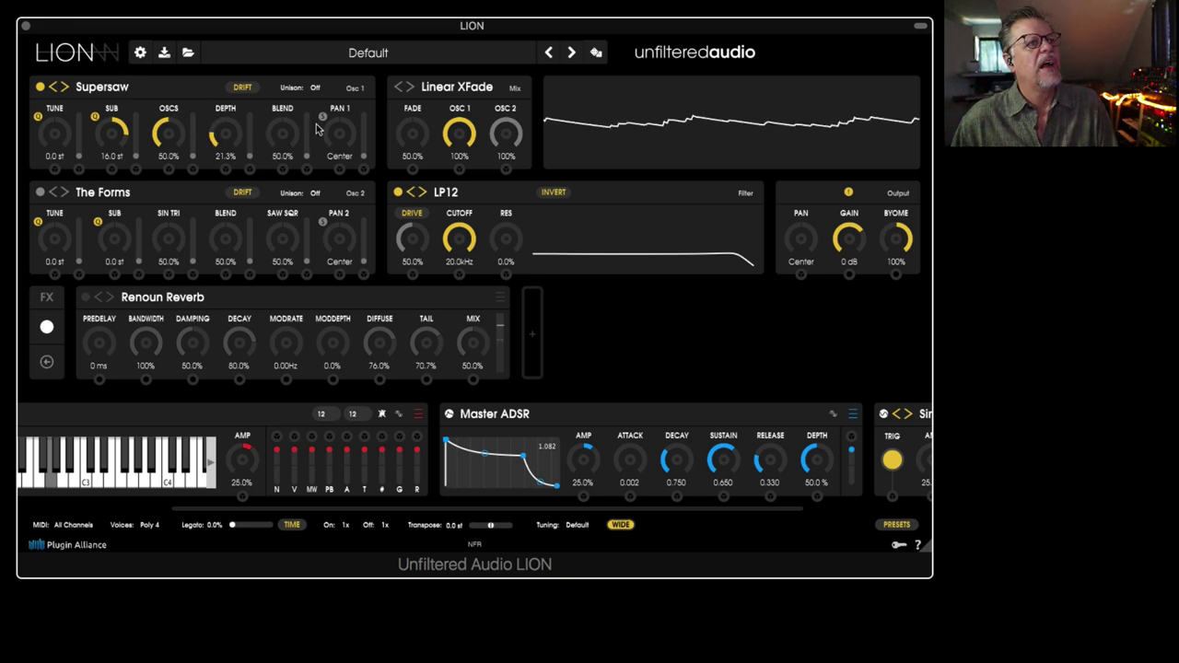
left_click_drag(287, 172, 280, 83)
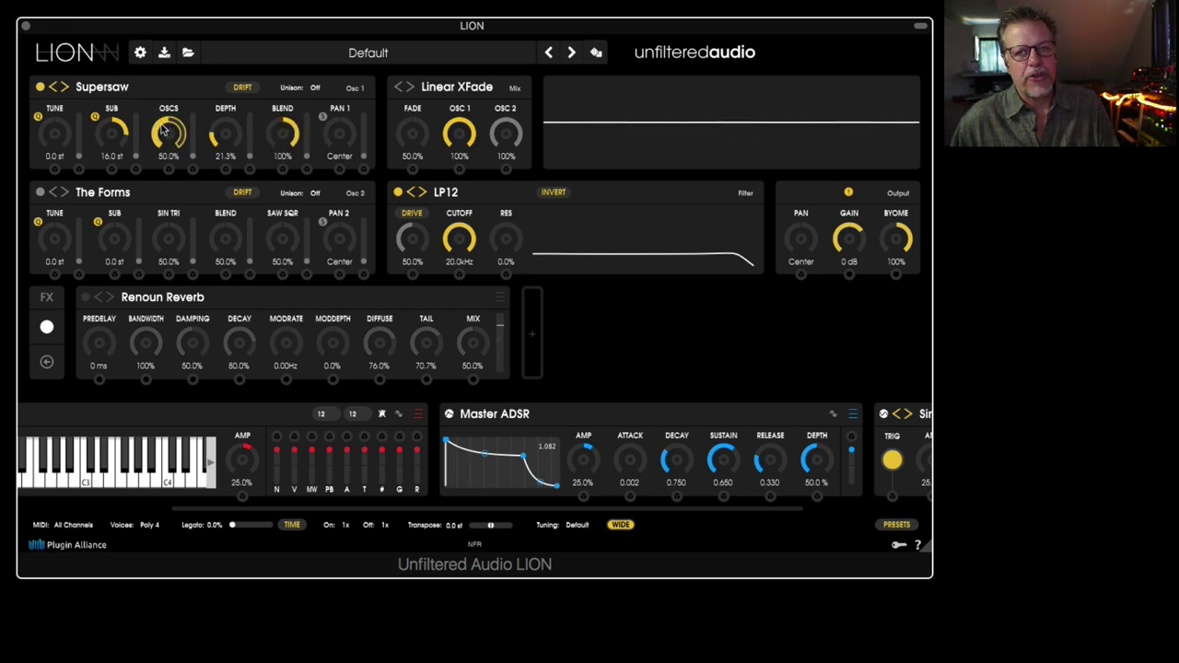
mouse_move(225, 134)
left_mouse_down()
mouse_move(231, 73)
mouse_move(220, 129)
left_mouse_up()
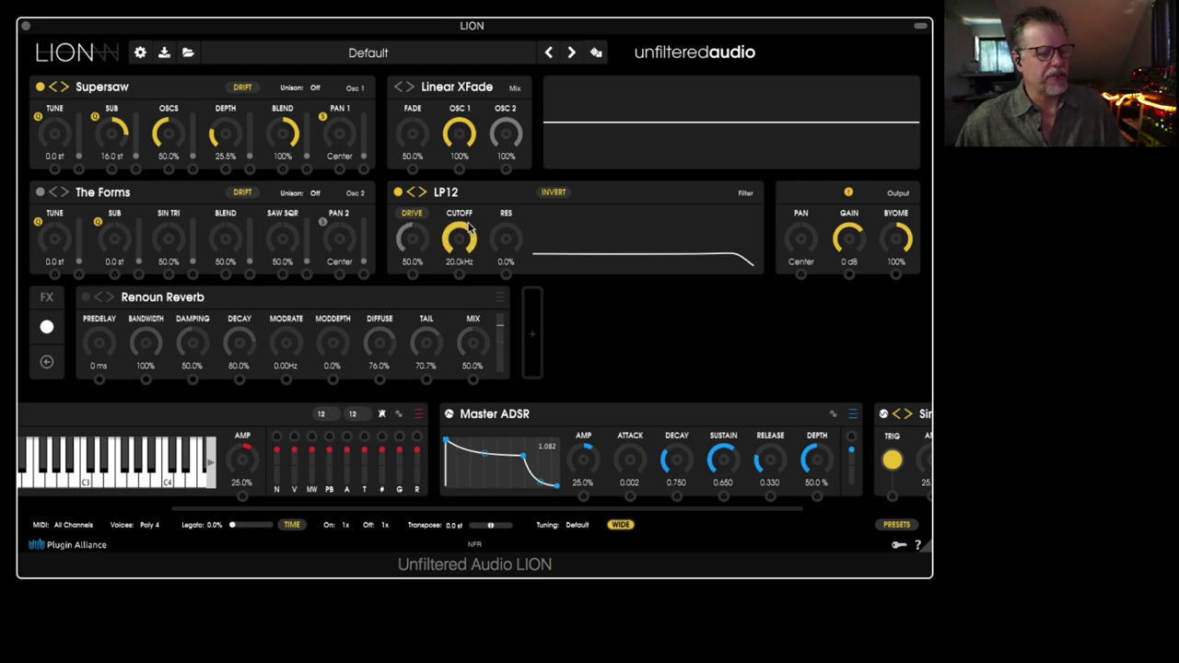
Change the filter from LP12 to Ladder LP24 and rough in its cutoff and resonance.
left_click_drag(468, 237, 461, 350)
left_click(450, 194)
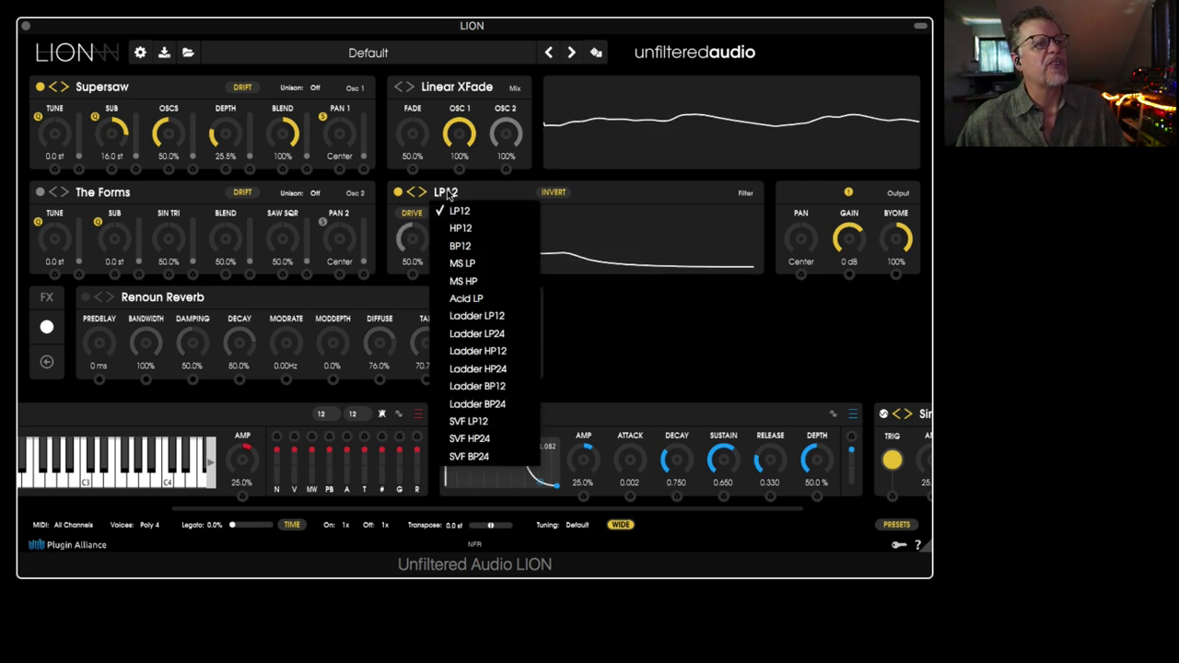
left_click(488, 334)
left_click_drag(500, 227, 519, 173)
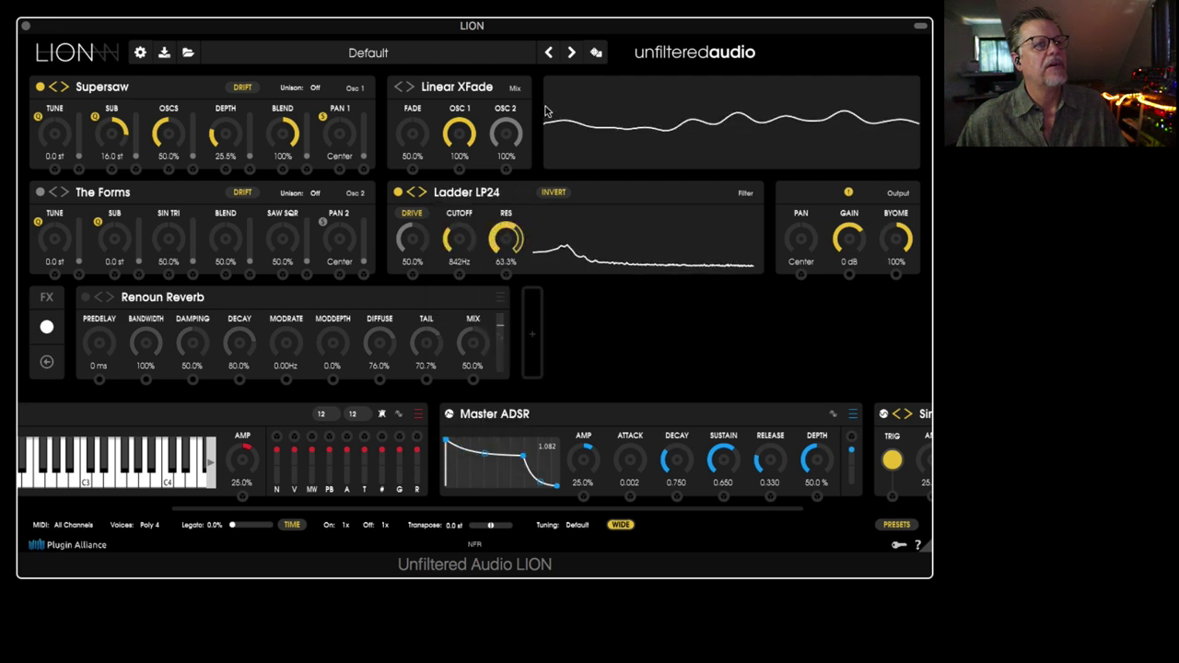
left_click_drag(459, 230, 483, 206)
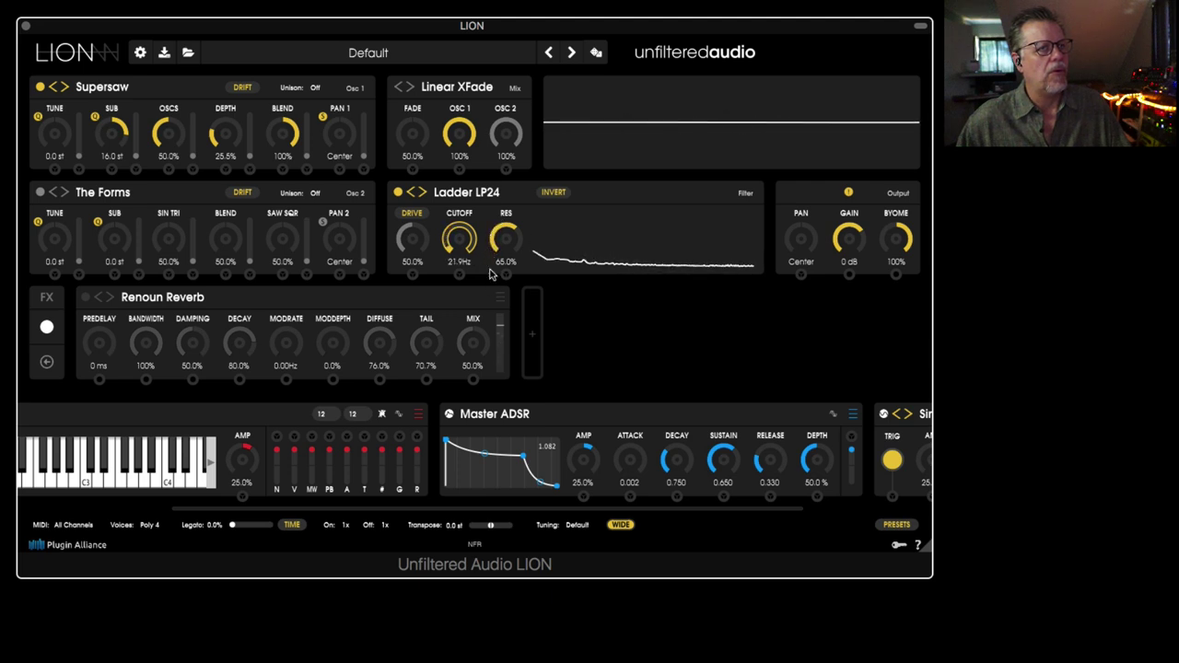
left_click_drag(491, 270, 455, 150)
Enable filter drive at 73.7%, with resonance 51.9% and cutoff 11.8kHz.
left_click(416, 216)
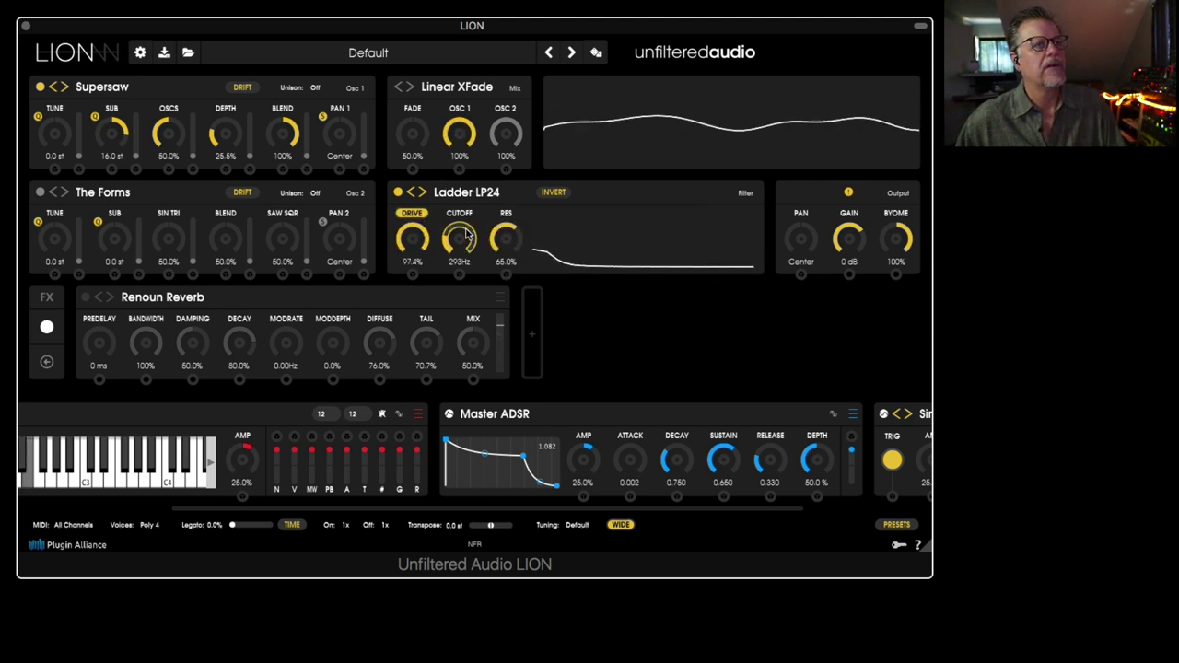
left_click_drag(467, 234, 484, 154)
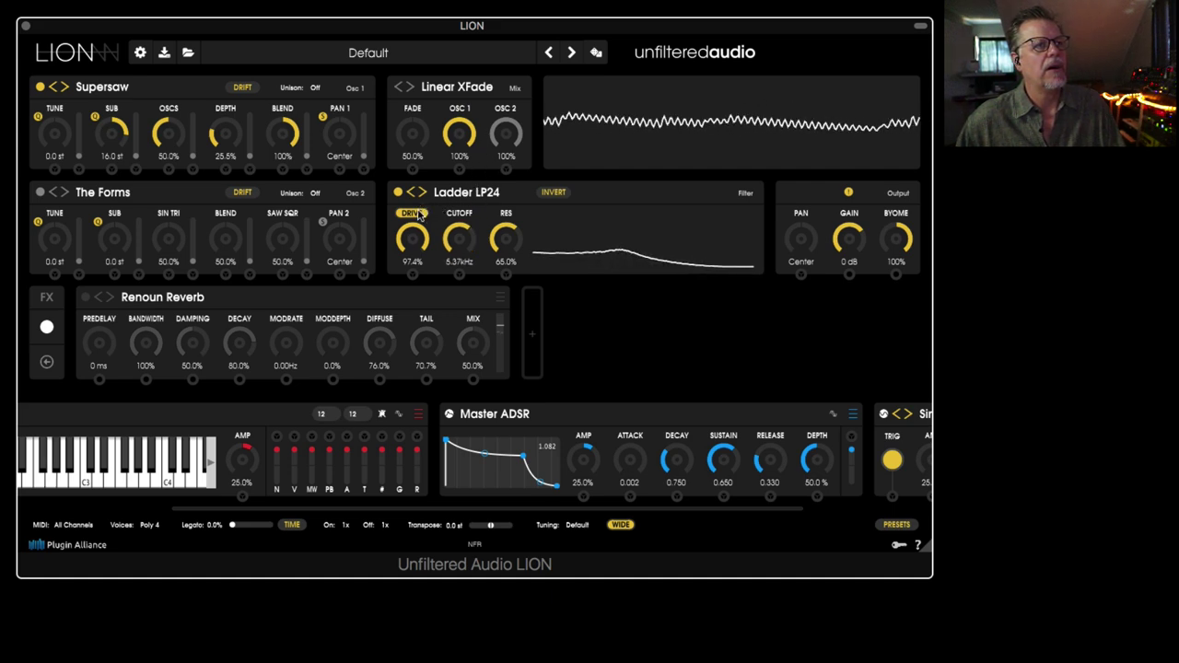
left_click_drag(419, 267, 423, 320)
left_click_drag(505, 237, 463, 247)
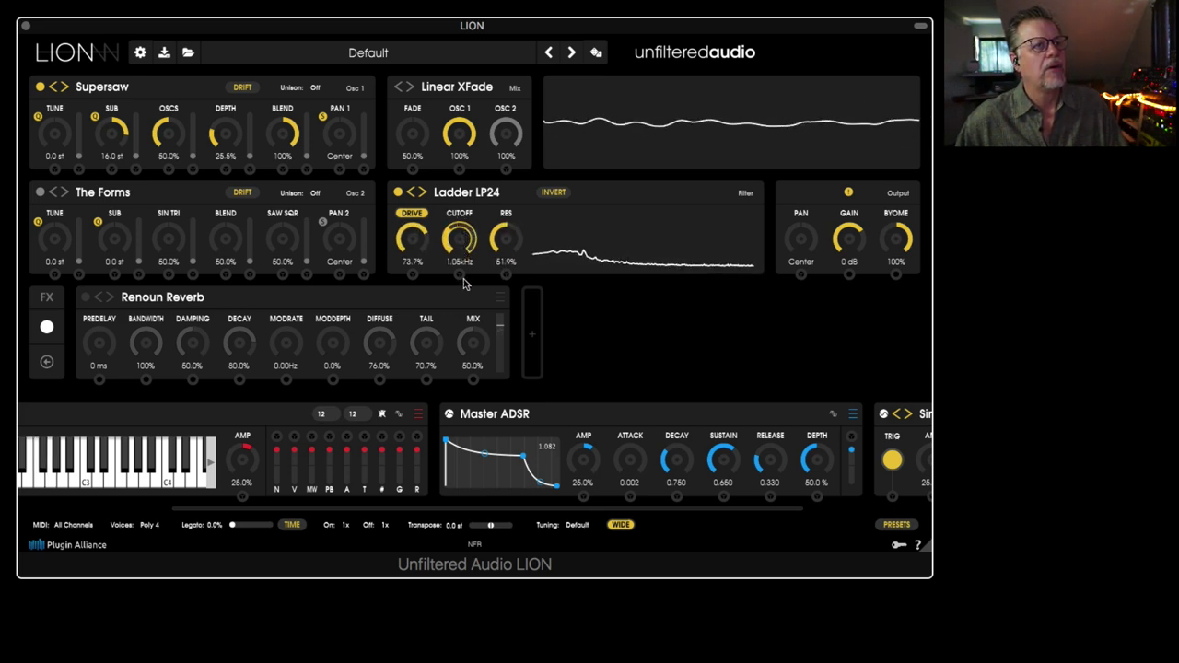
left_click_drag(468, 315, 491, 195)
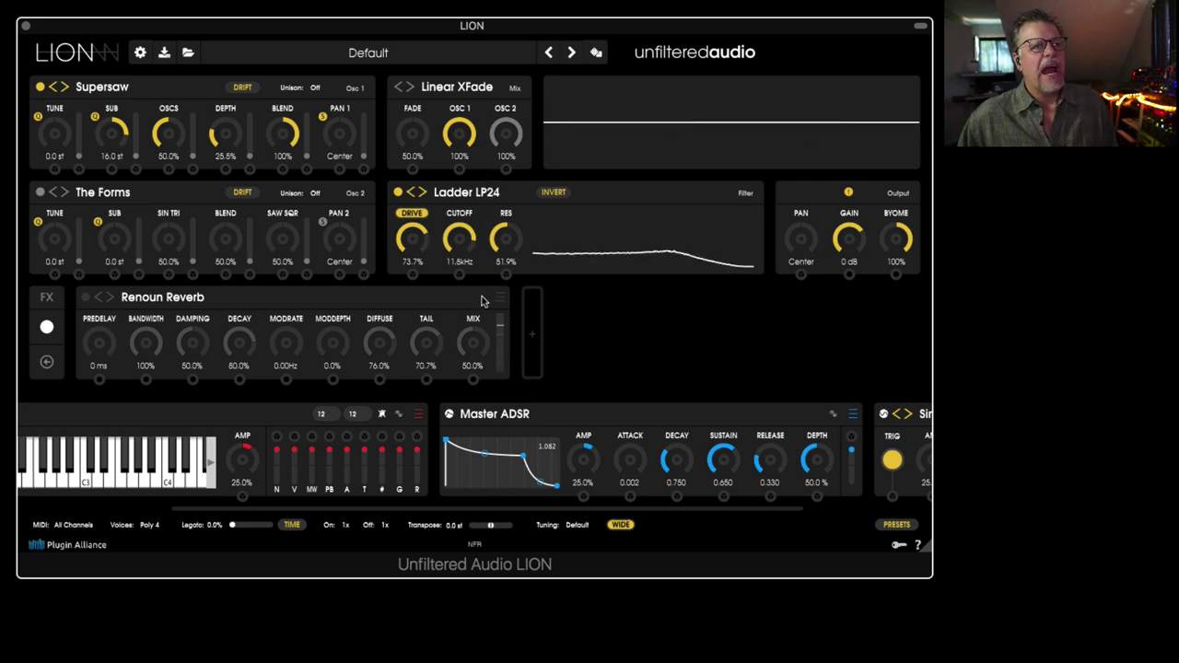
left_click_drag(317, 507, 797, 497)
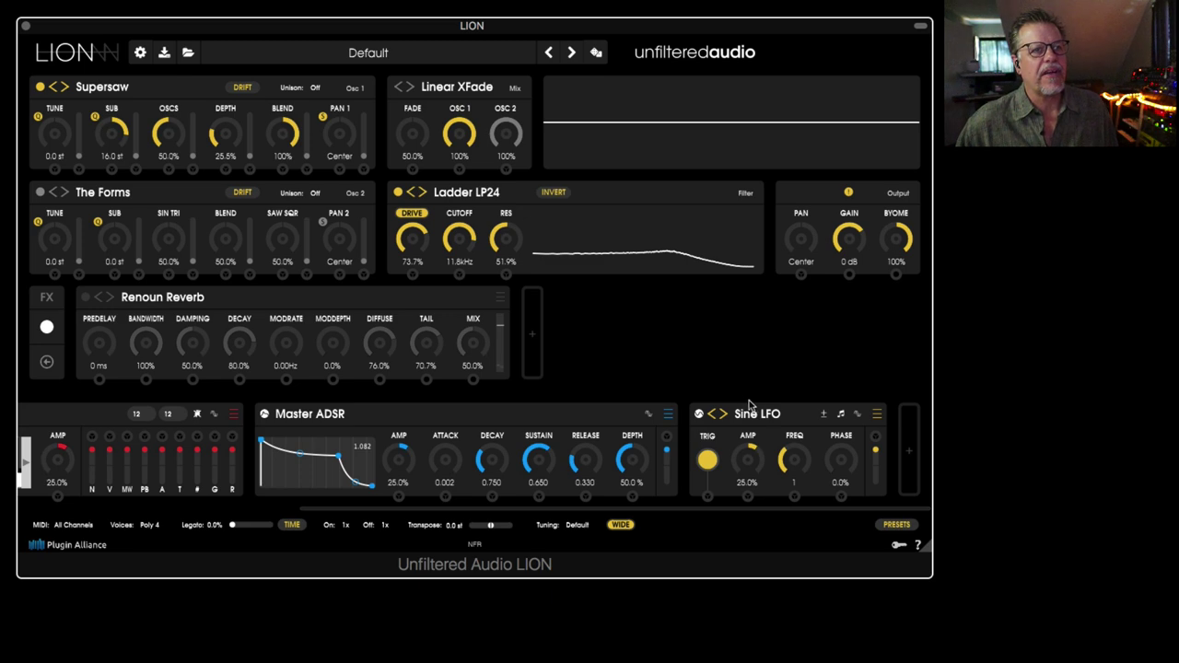
Set the Sine LFO to Hz and cable it to cutoff, tune, sub and resonance; blend at 53%.
left_click_drag(876, 438, 469, 240)
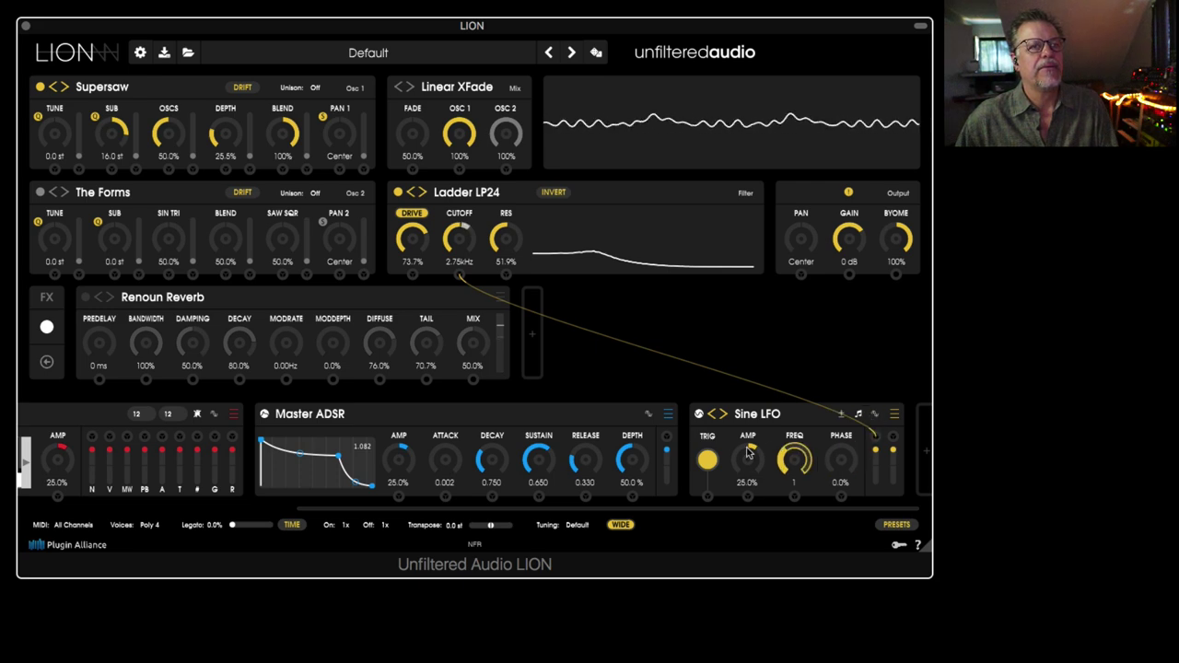
left_click(857, 413)
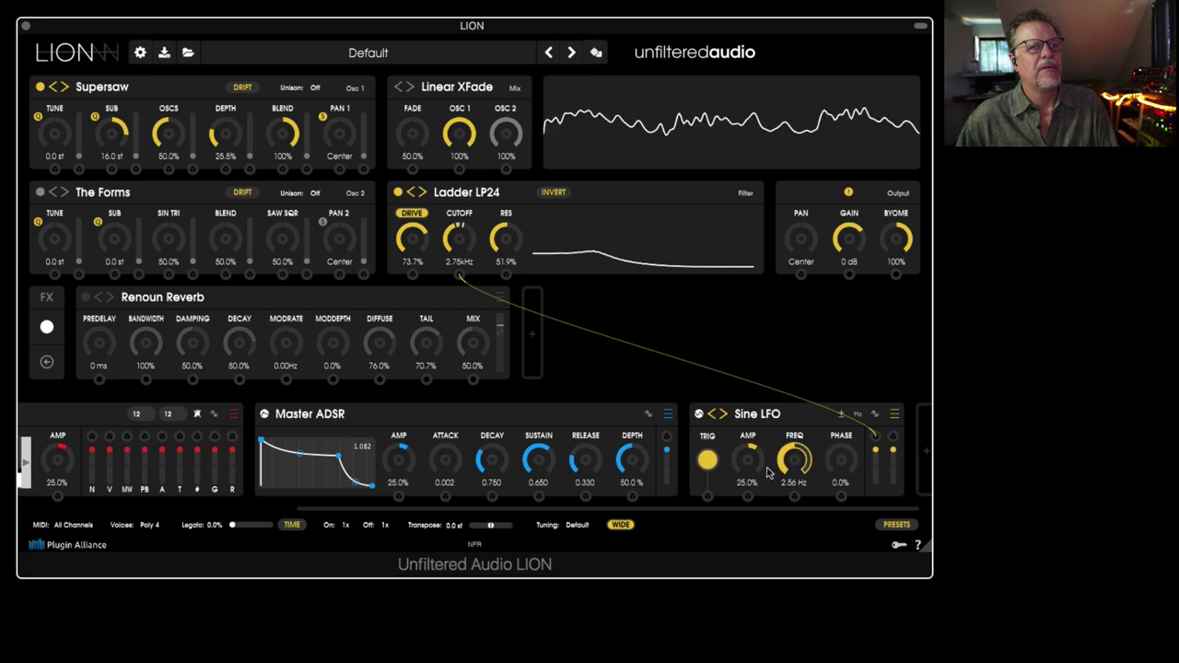
left_click_drag(775, 423, 113, 170)
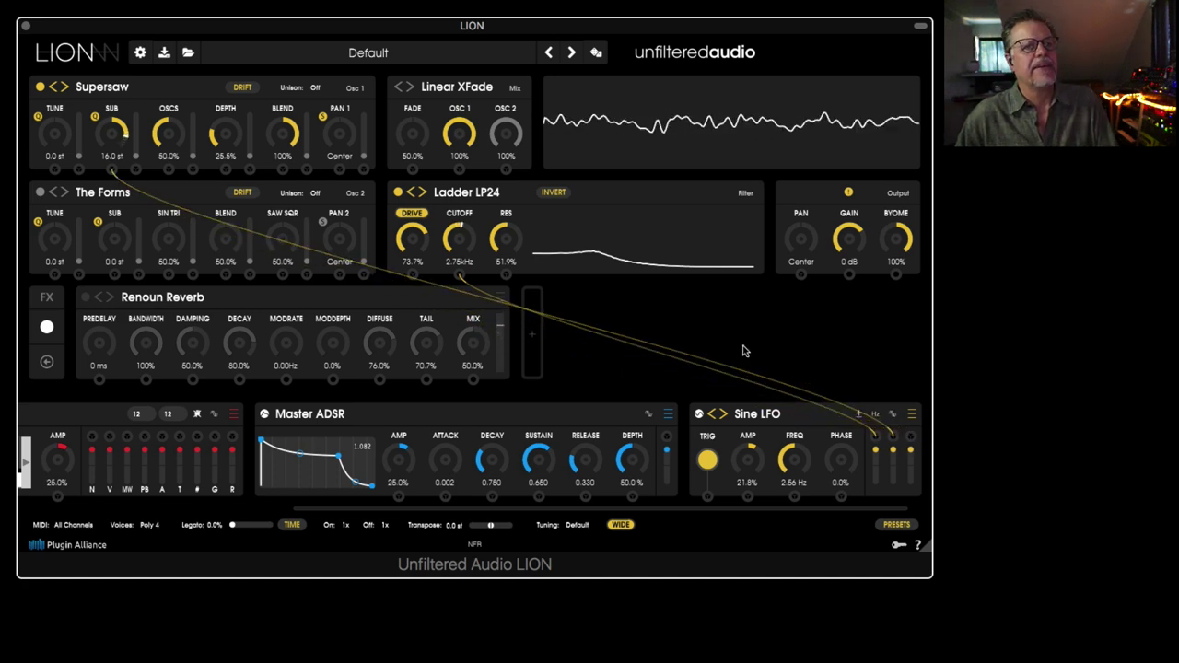
left_click_drag(282, 134, 285, 217)
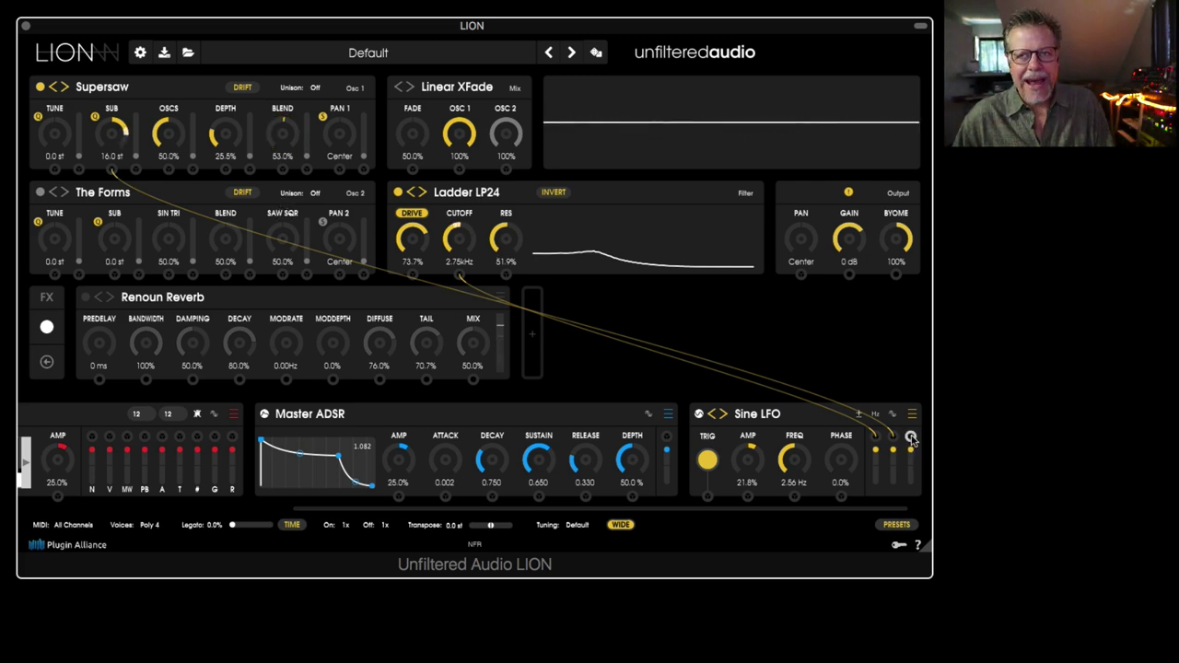
left_click_drag(911, 439, 55, 170)
left_click_drag(788, 507, 506, 275)
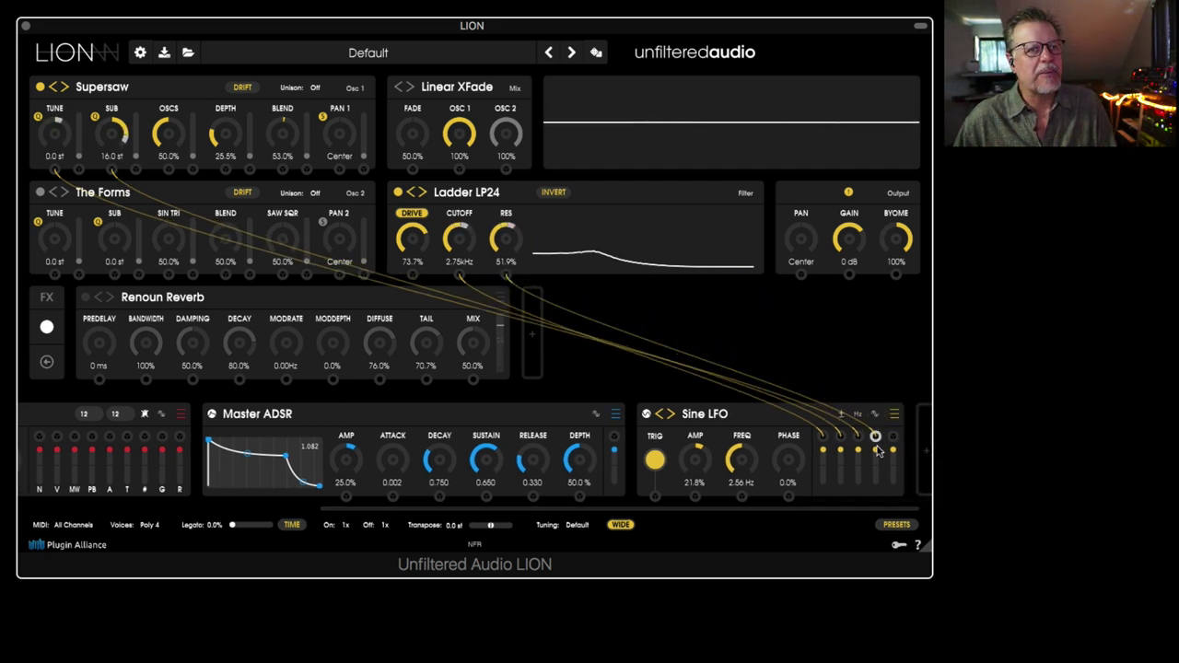
left_click_drag(886, 430, 807, 450)
left_click_drag(886, 430, 813, 444)
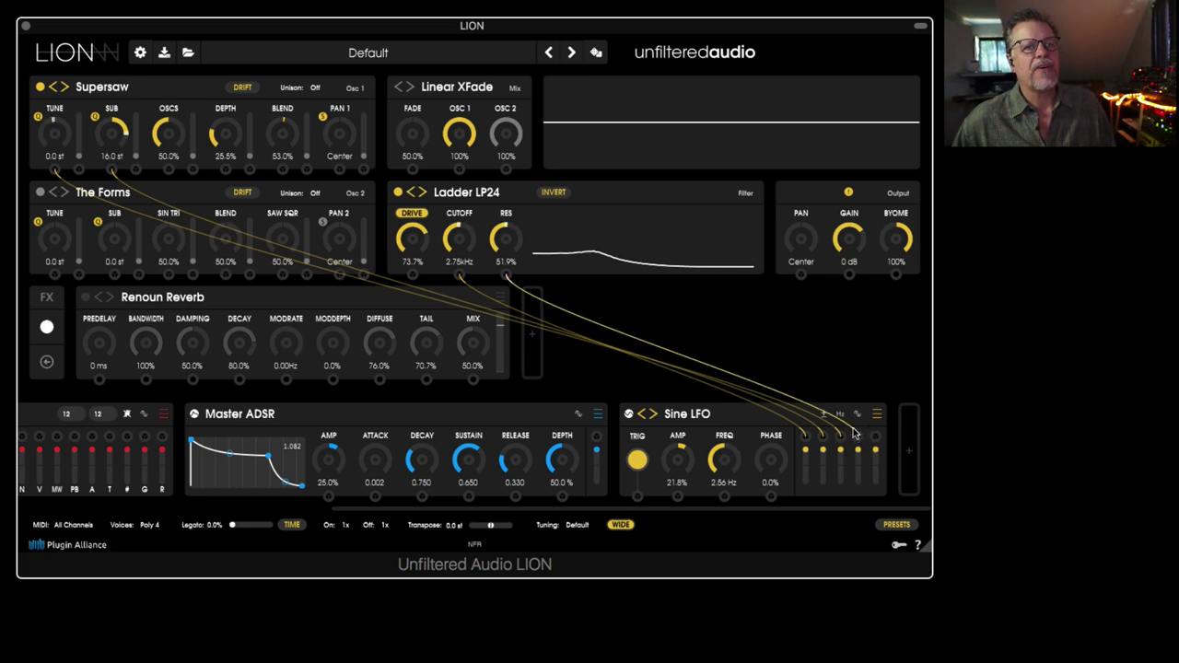
Delete the four LFO cables on resonance, Supersaw tune, Supersaw sub and cutoff.
left_click(855, 435)
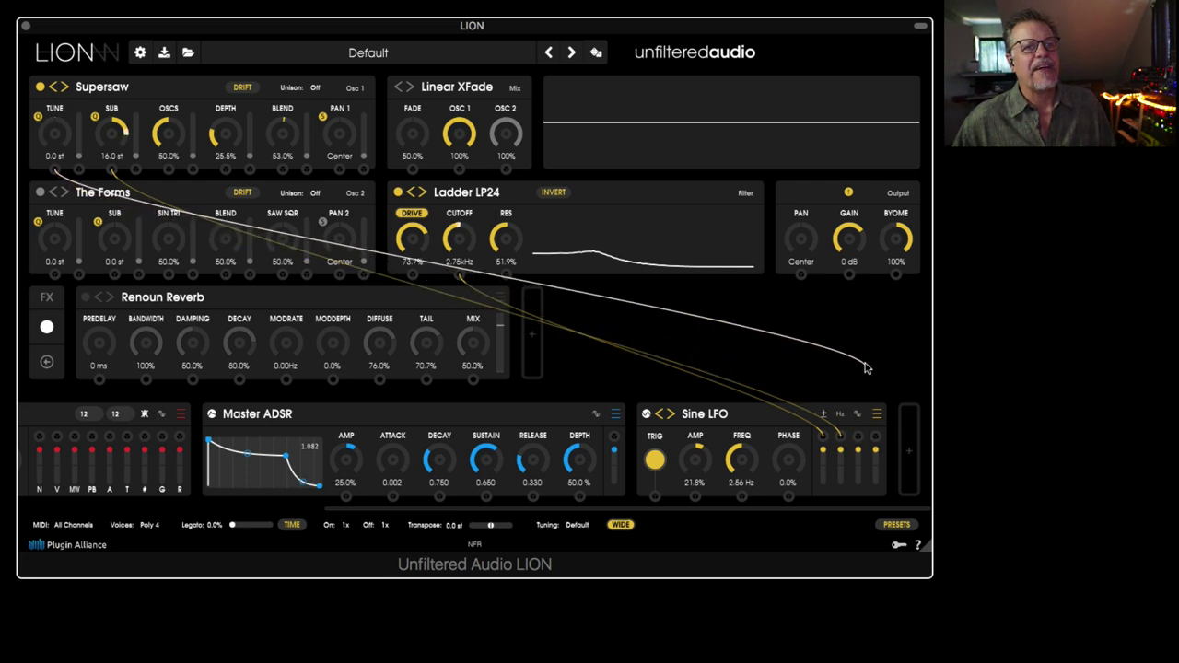
left_click(856, 435)
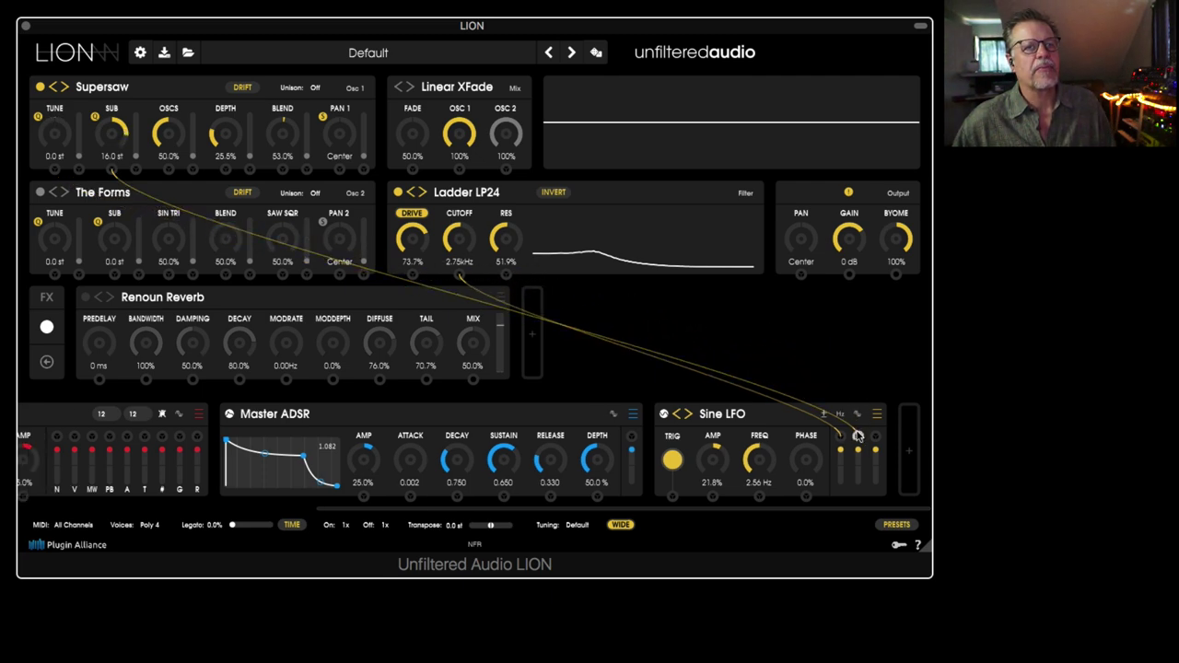
left_click(853, 433)
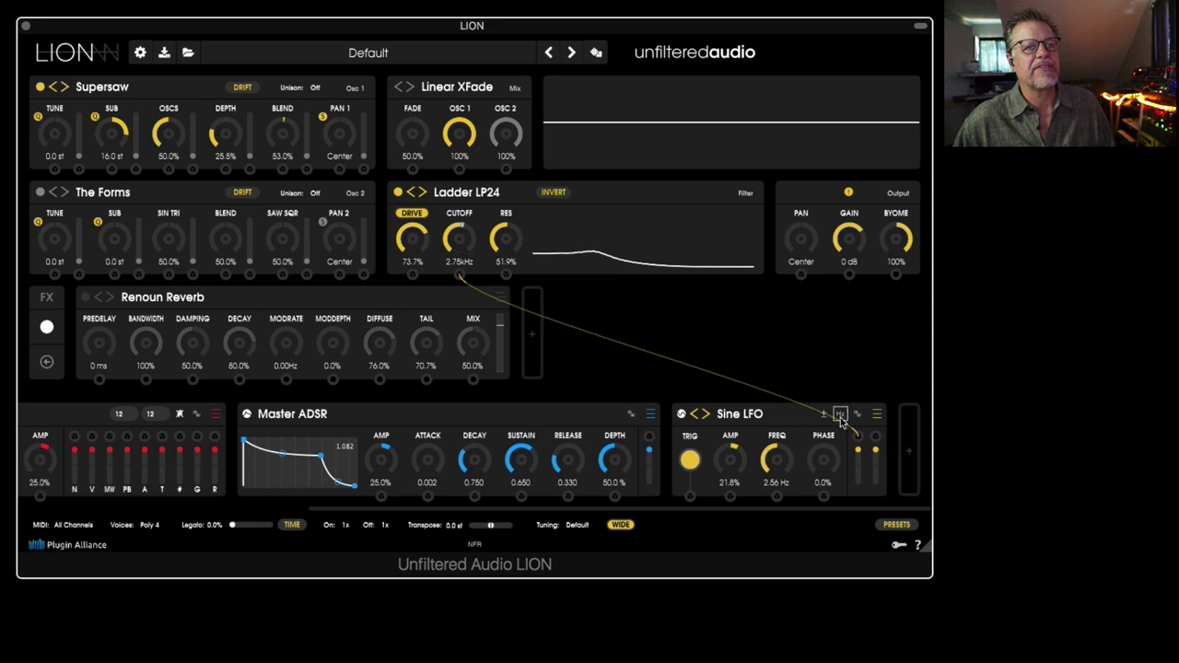
left_click(856, 435)
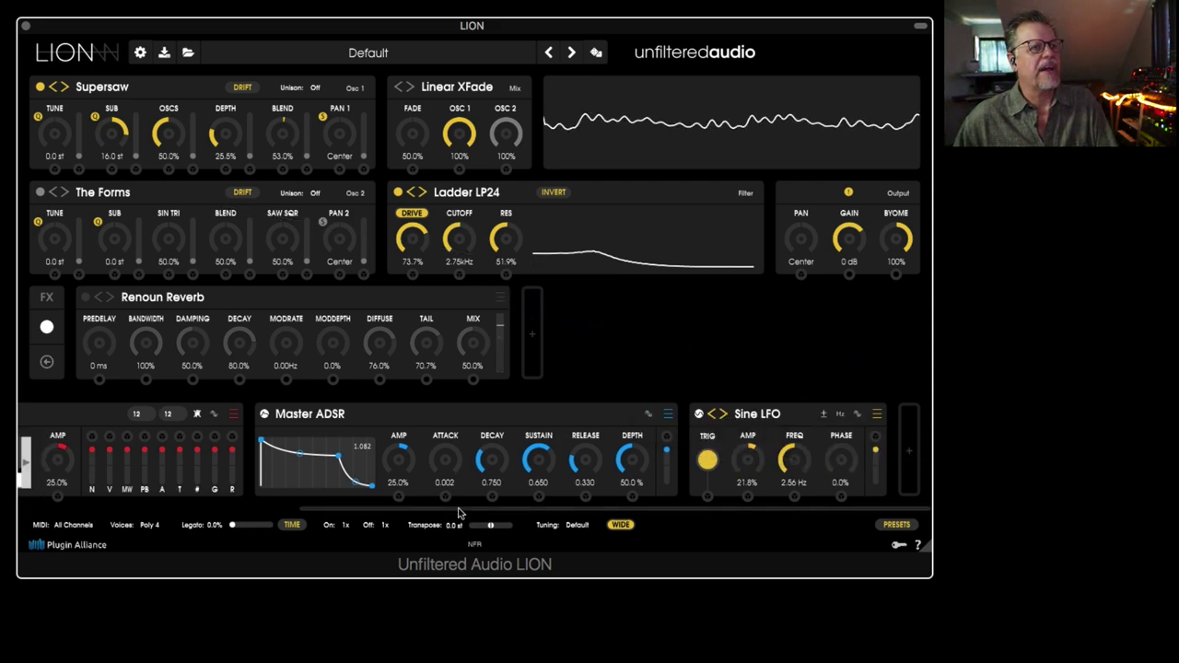
Cable the mod wheel to cutoff, Supersaw SUB and resonance, set MIDI Input AMP to 100%, and raise the wheel.
left_click_drag(465, 512, 243, 513)
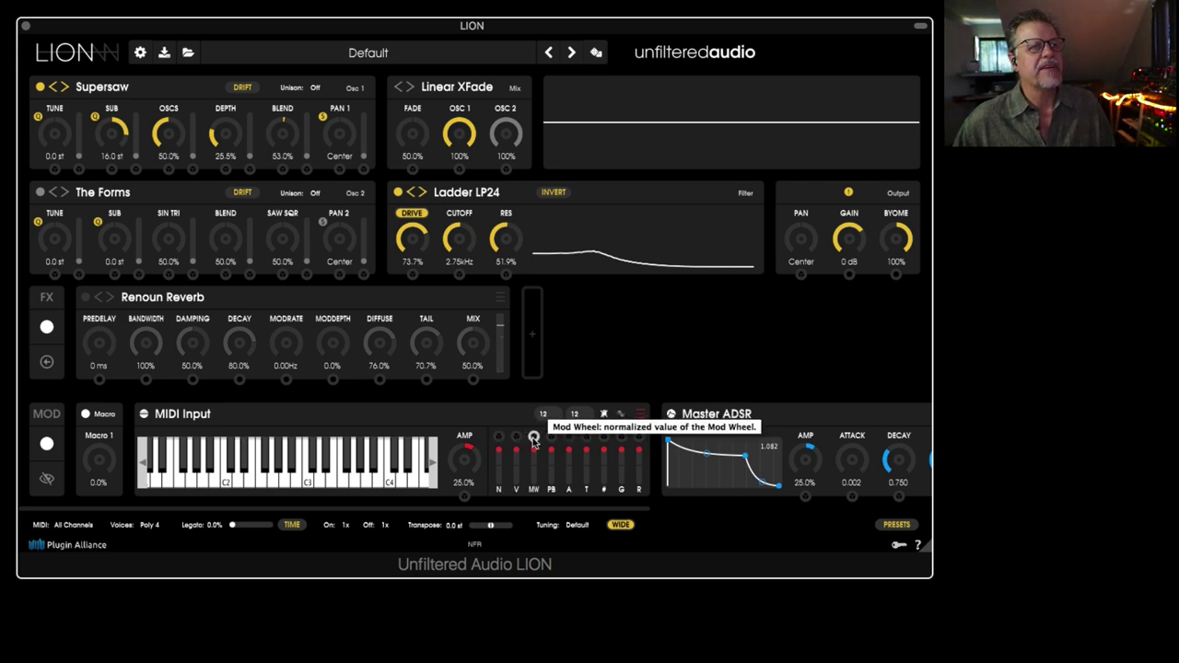
left_click_drag(533, 436, 463, 269)
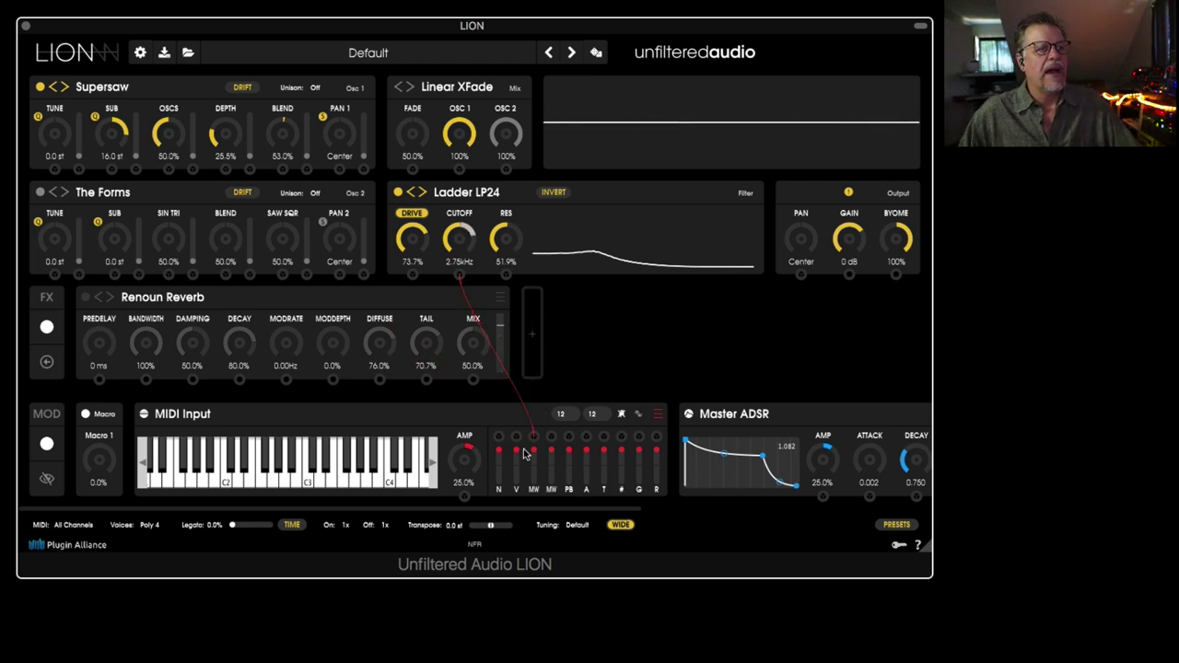
left_click_drag(485, 452, 476, 456)
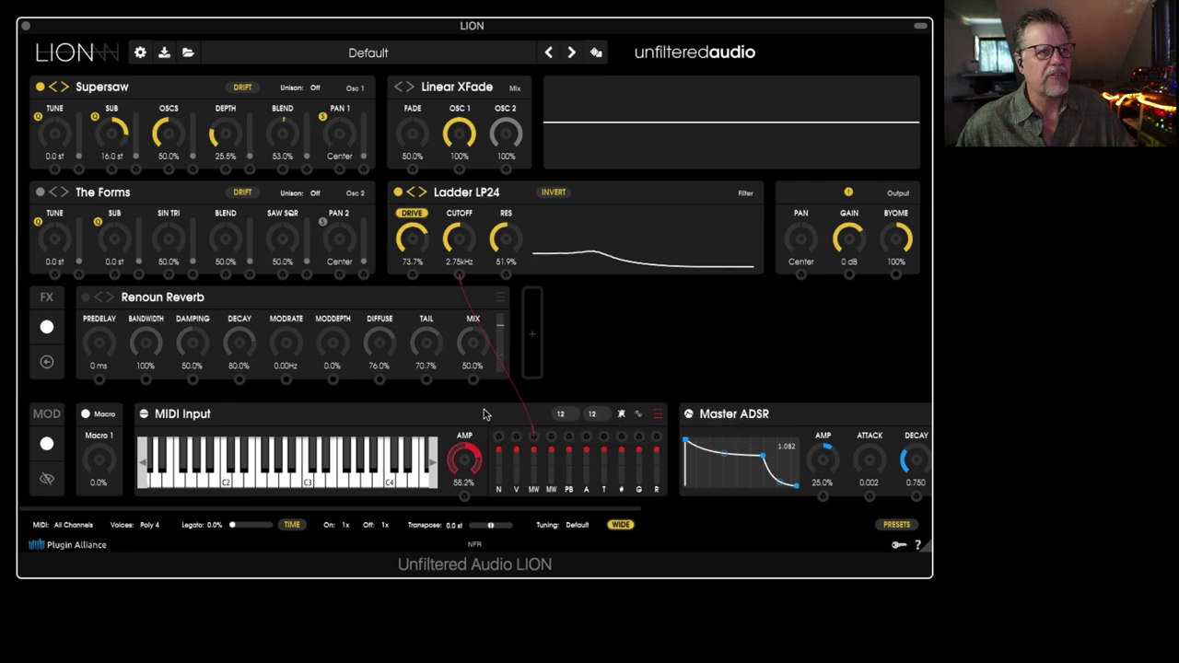
mouse_move(477, 407)
left_mouse_down()
mouse_move(478, 451)
mouse_move(481, 408)
left_mouse_up()
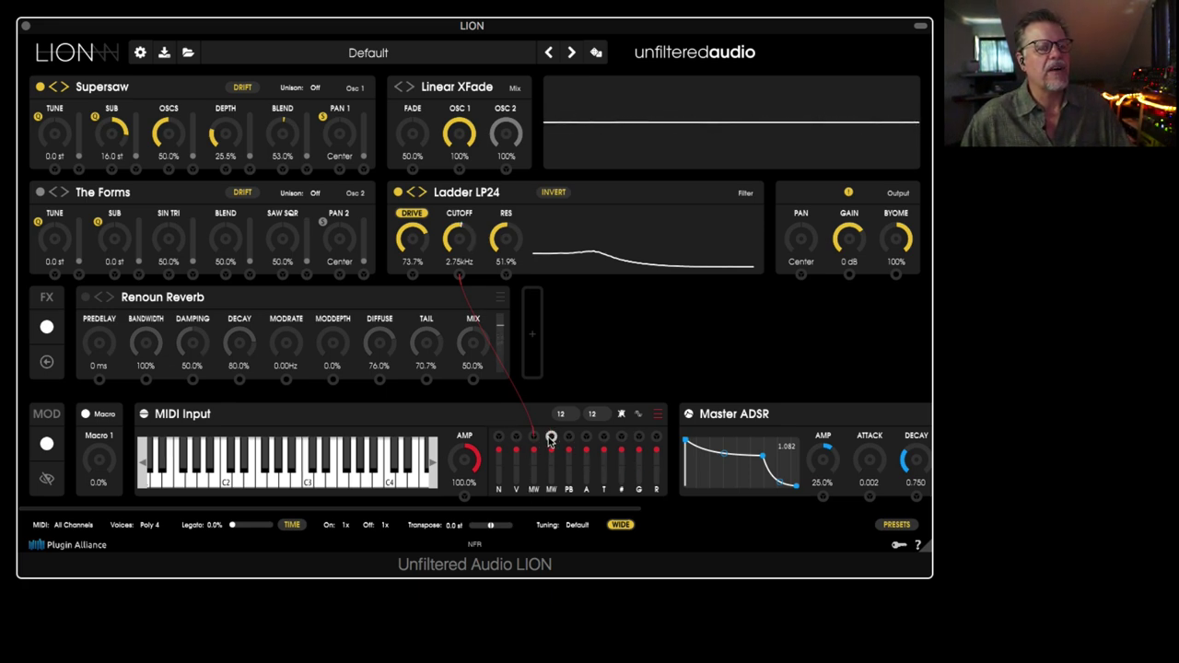
left_click_drag(551, 439, 111, 171)
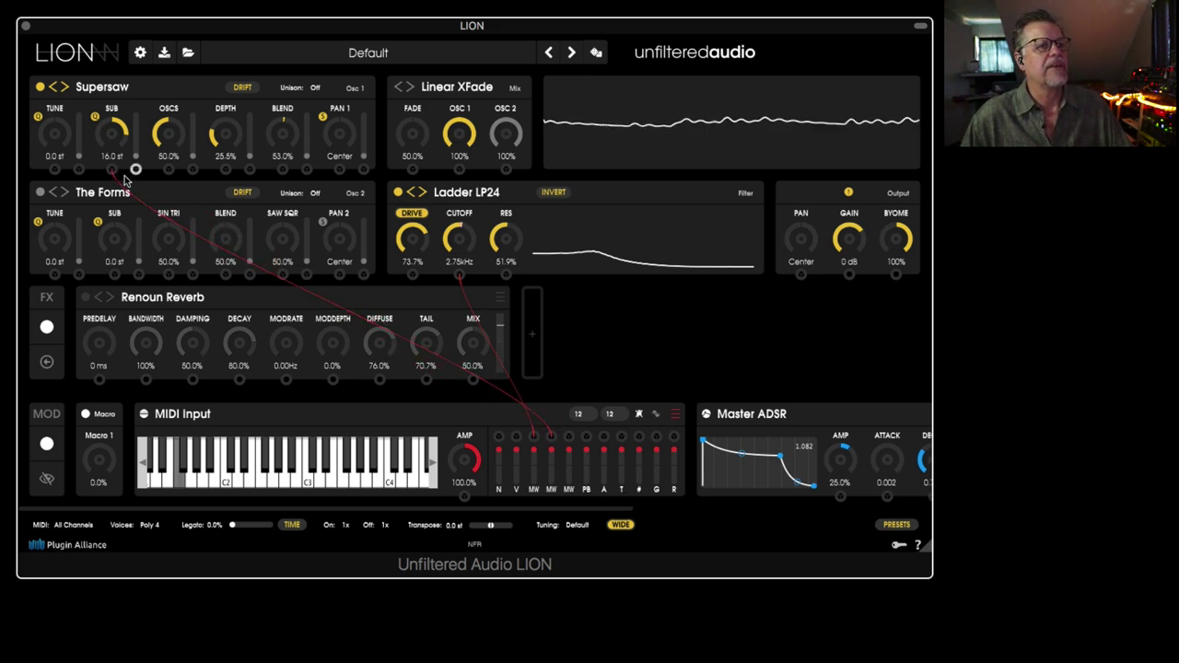
left_click_drag(584, 437, 505, 273)
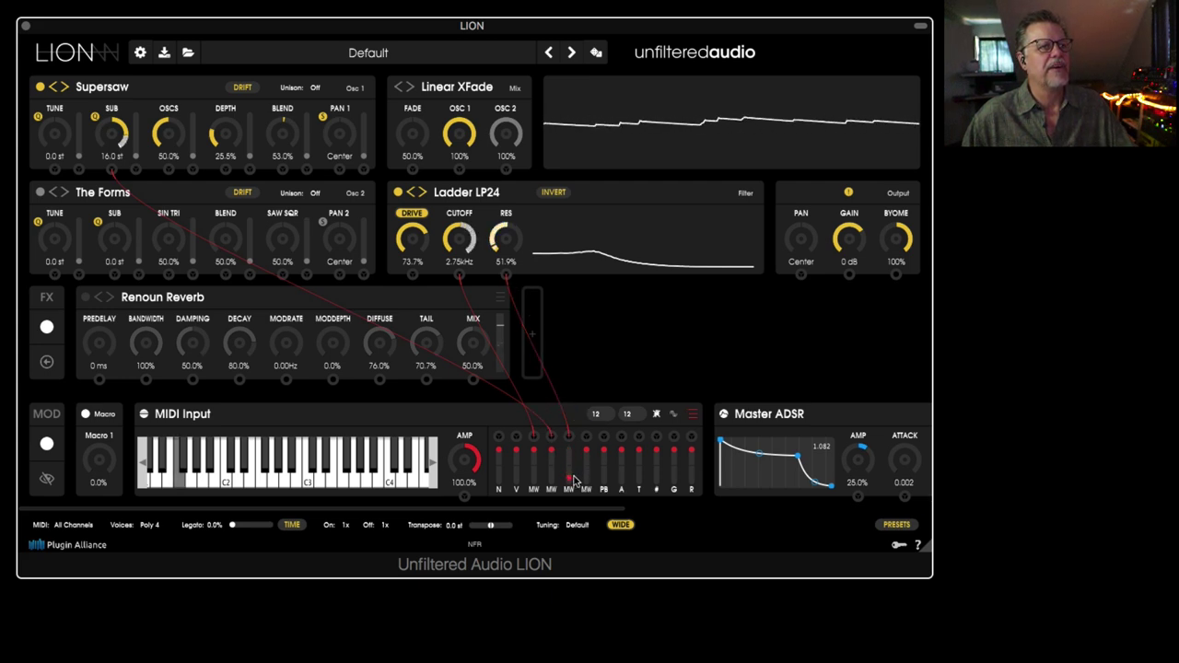
left_click_drag(573, 478, 573, 470)
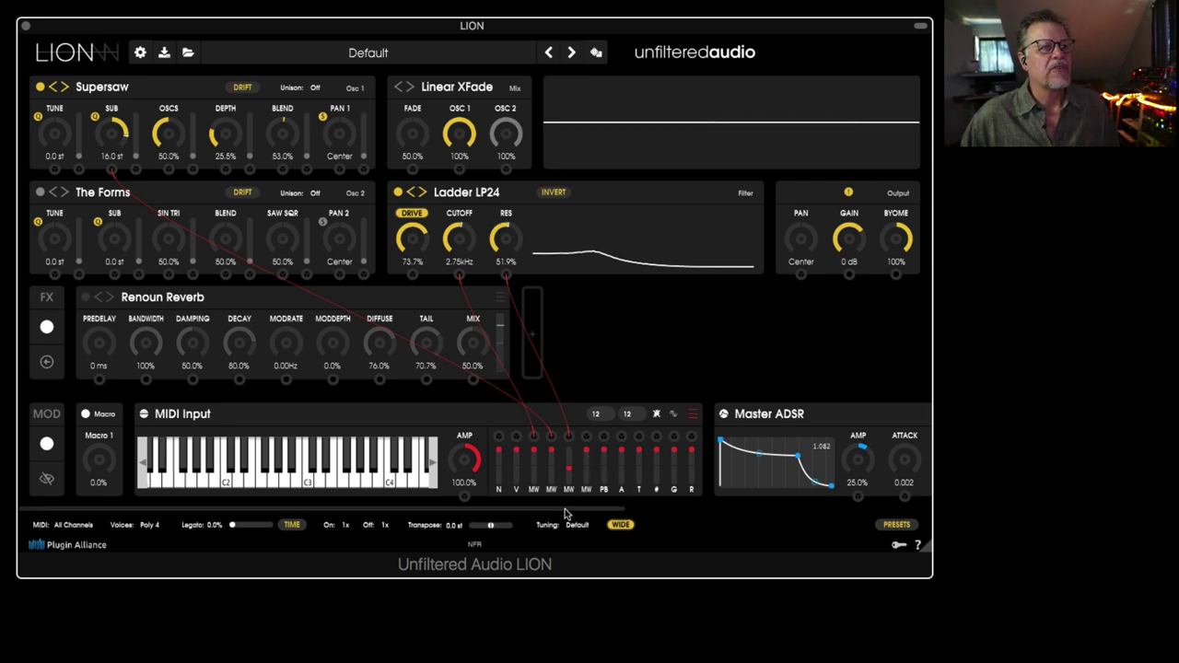
left_click_drag(573, 510, 879, 510)
Add a second LFO, replace it with a Step Sequencer, and randomize it to Ping Pong 1.
left_click(907, 453)
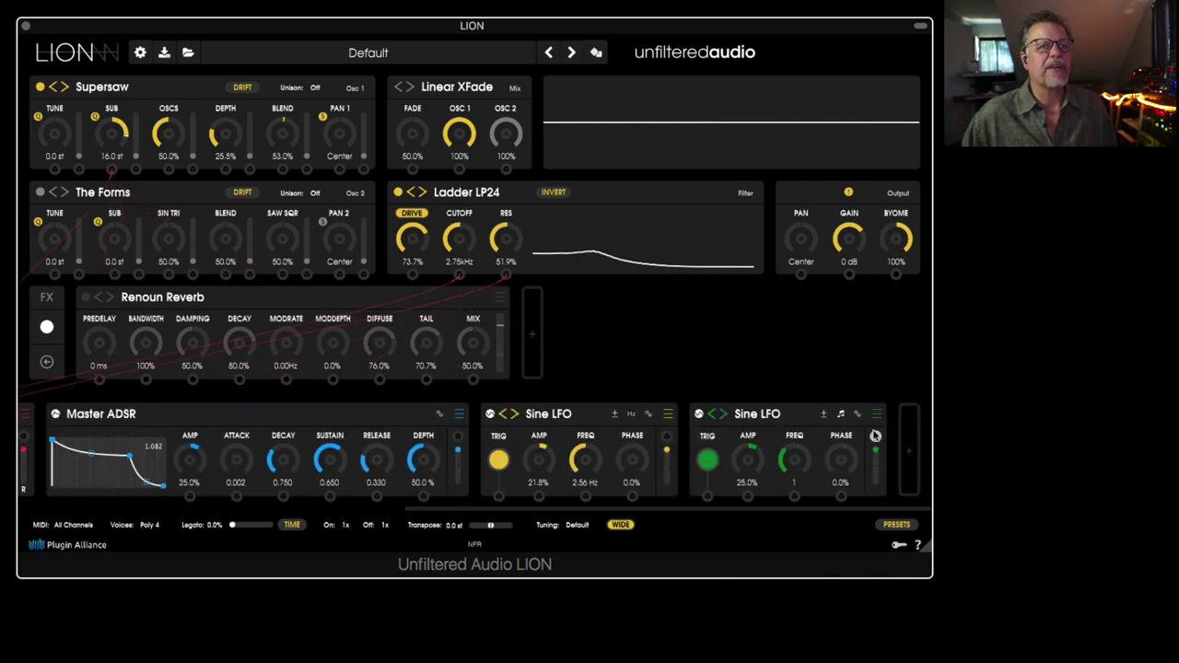
left_click(877, 415)
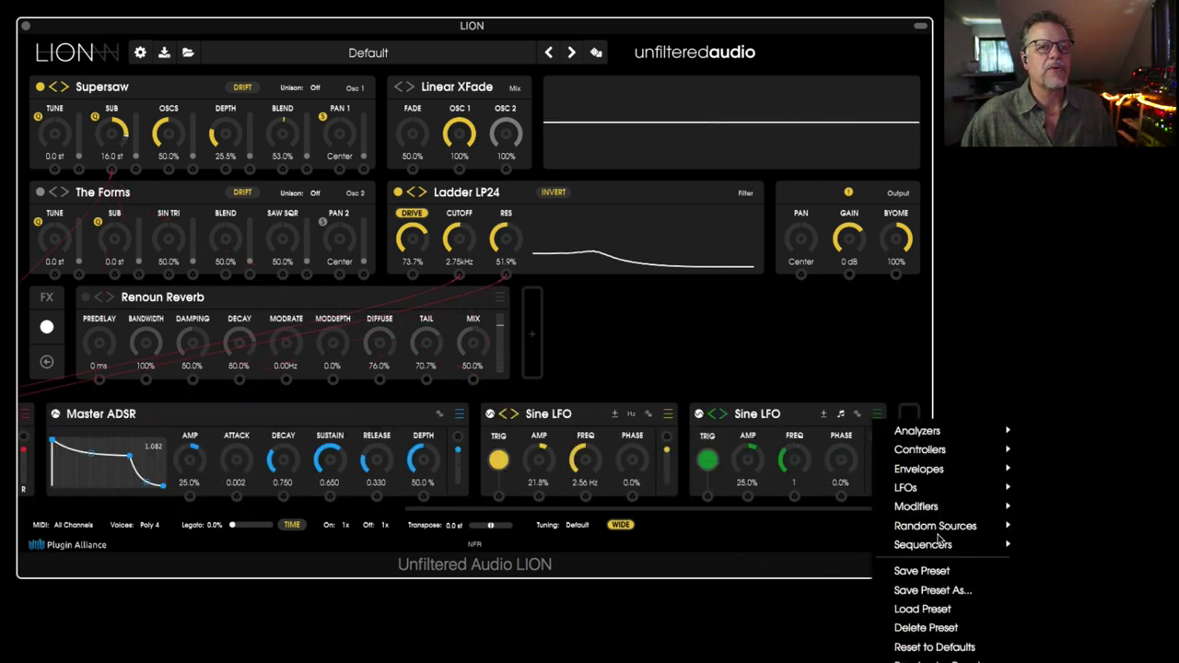
mouse_move(957, 544)
left_click(1075, 544)
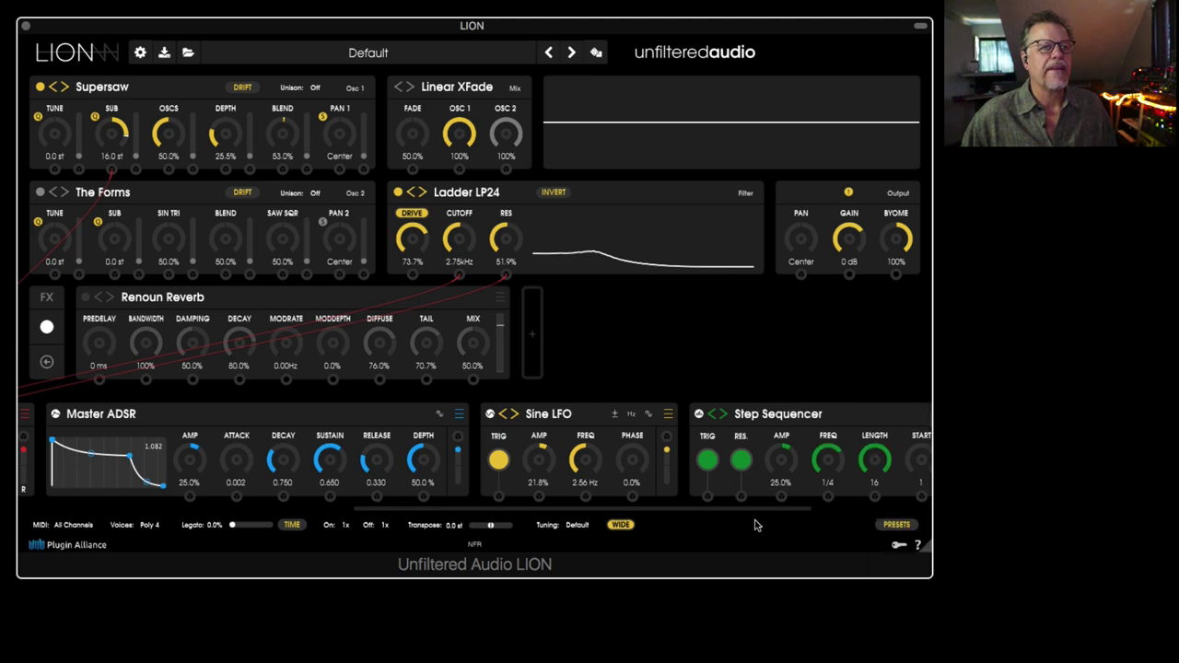
left_click_drag(786, 480, 838, 468)
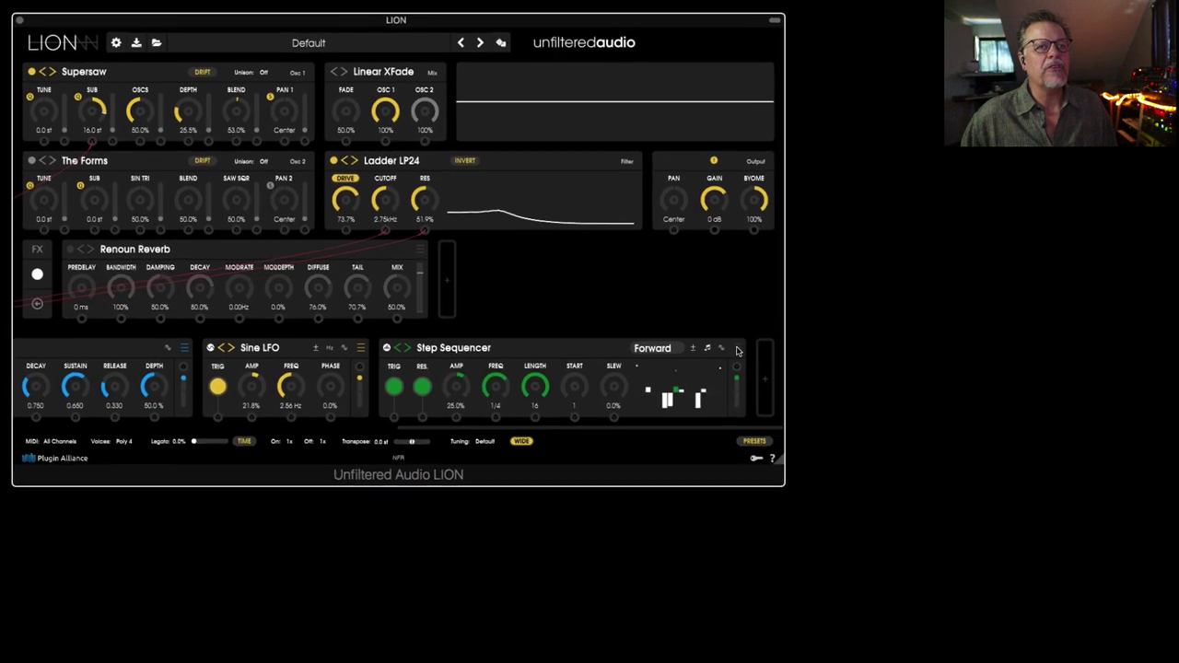
left_click(737, 349)
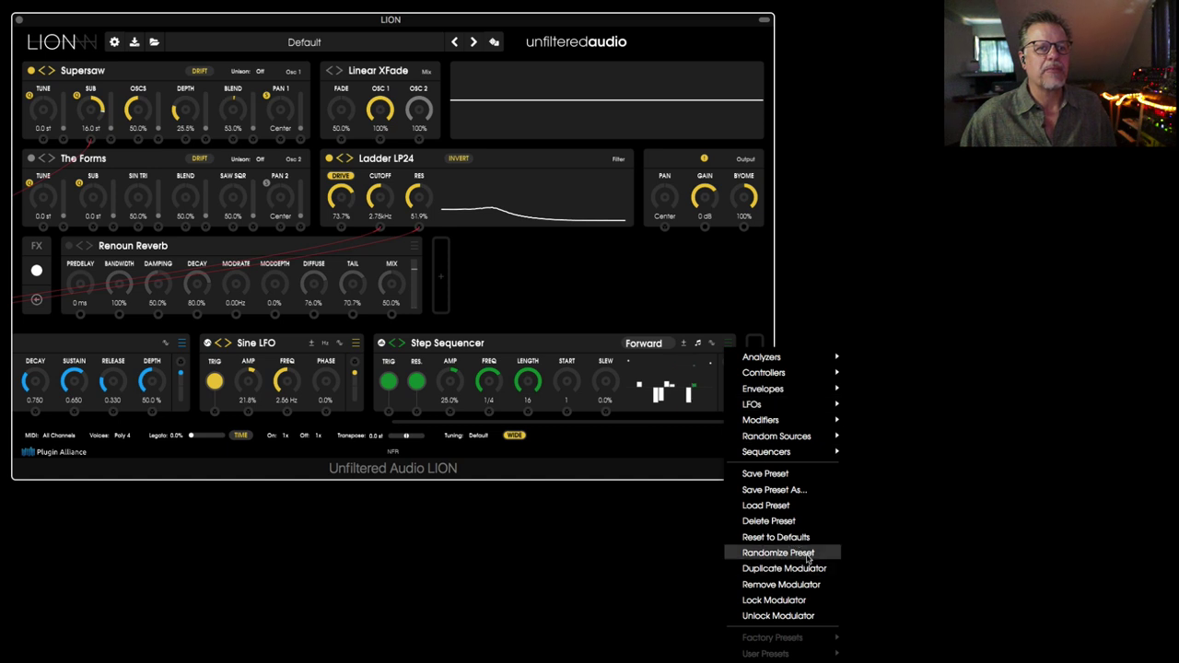
left_click(806, 556)
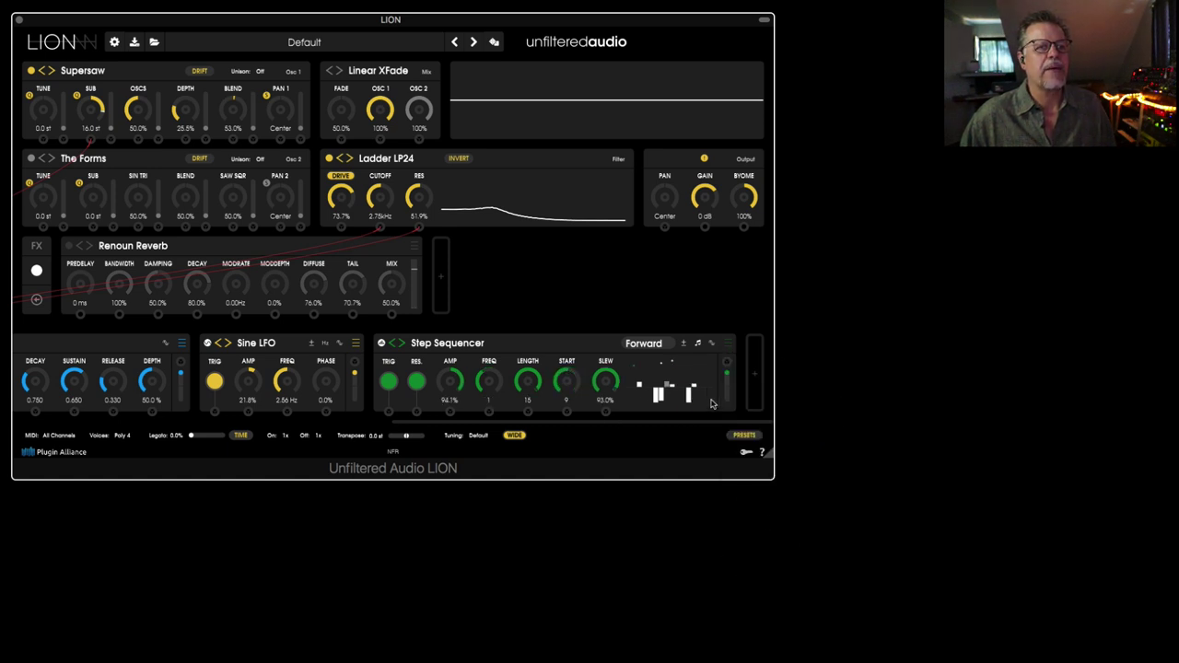
left_click(727, 344)
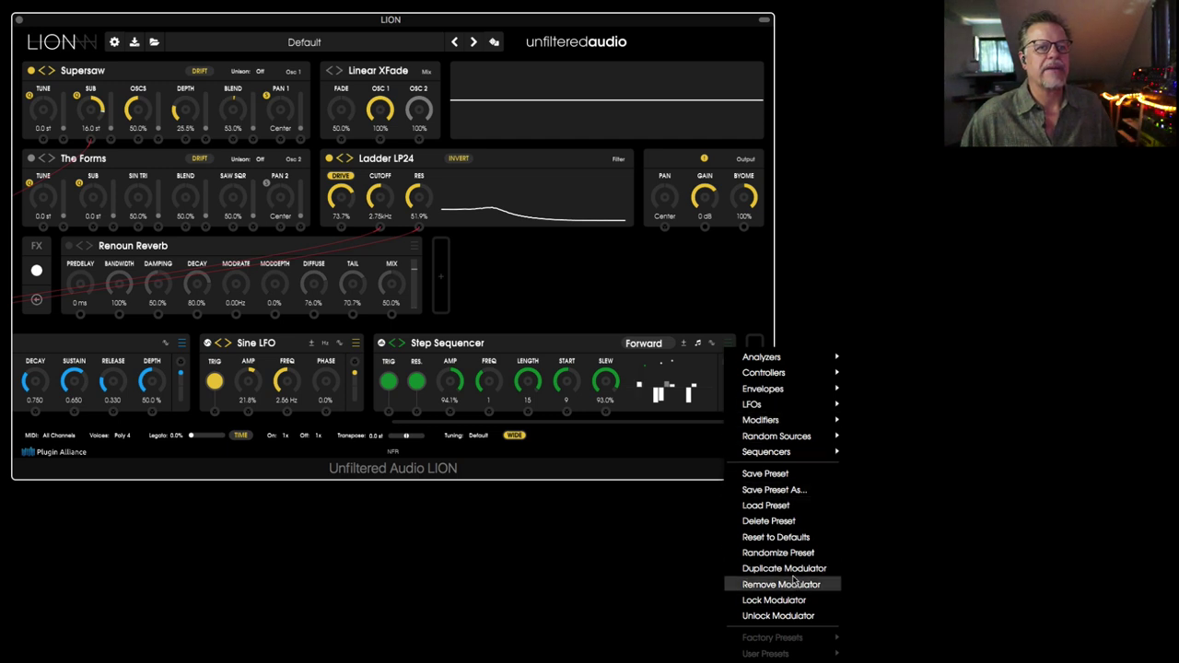
left_click(790, 552)
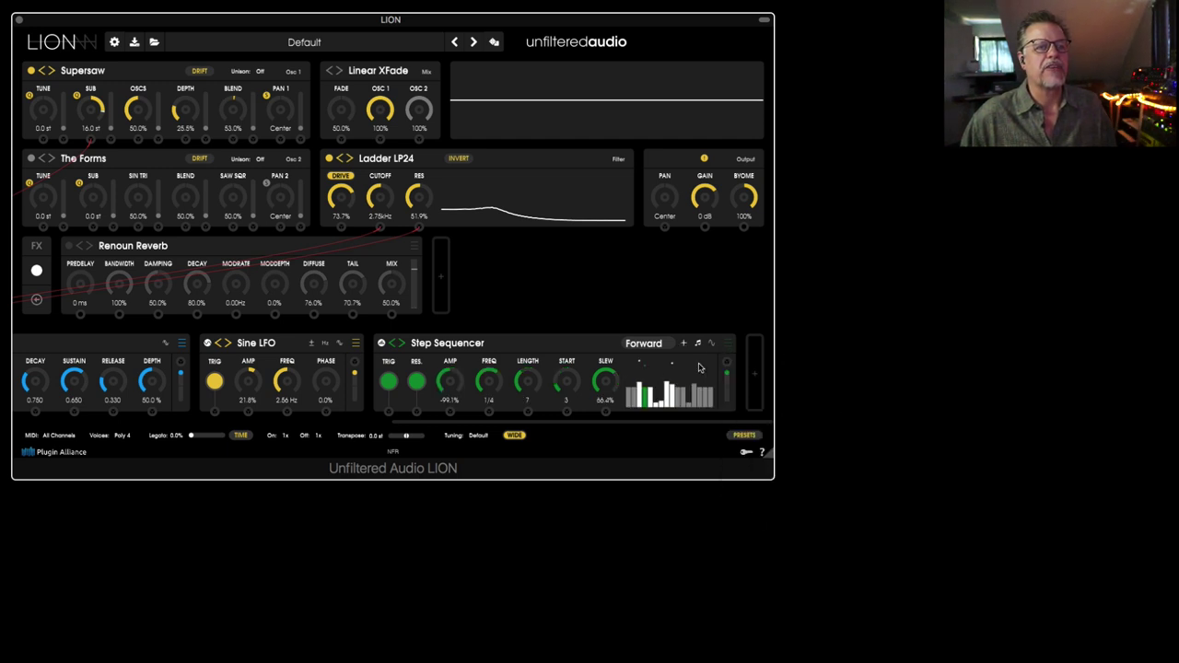
left_click(728, 346)
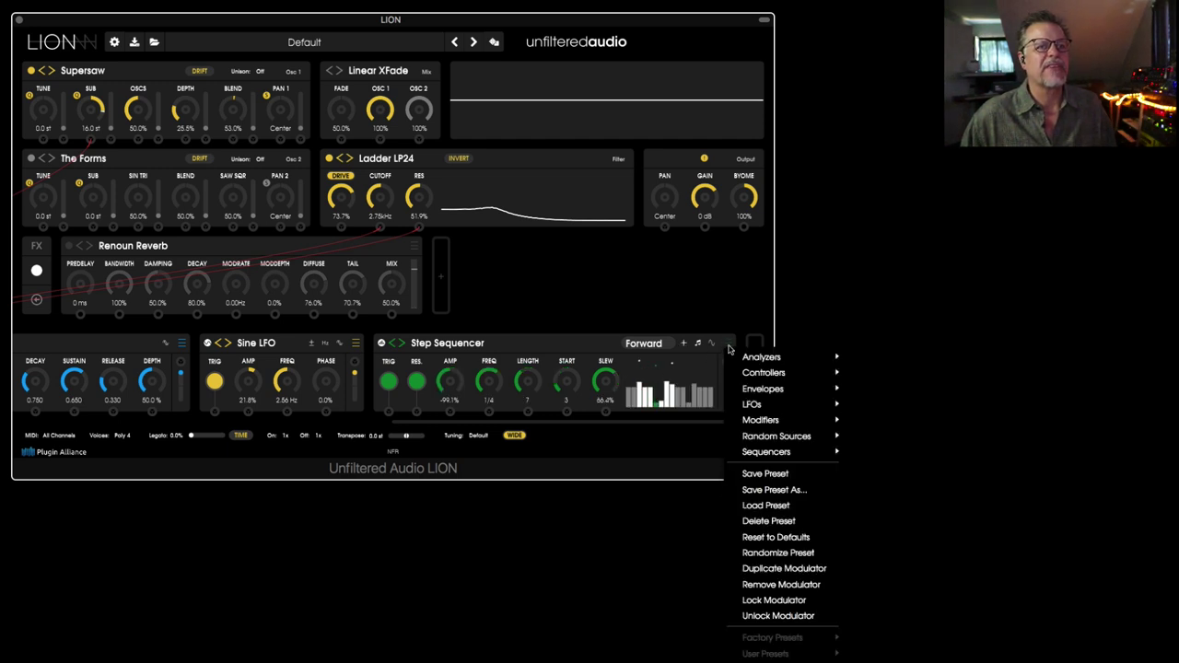
left_click(778, 552)
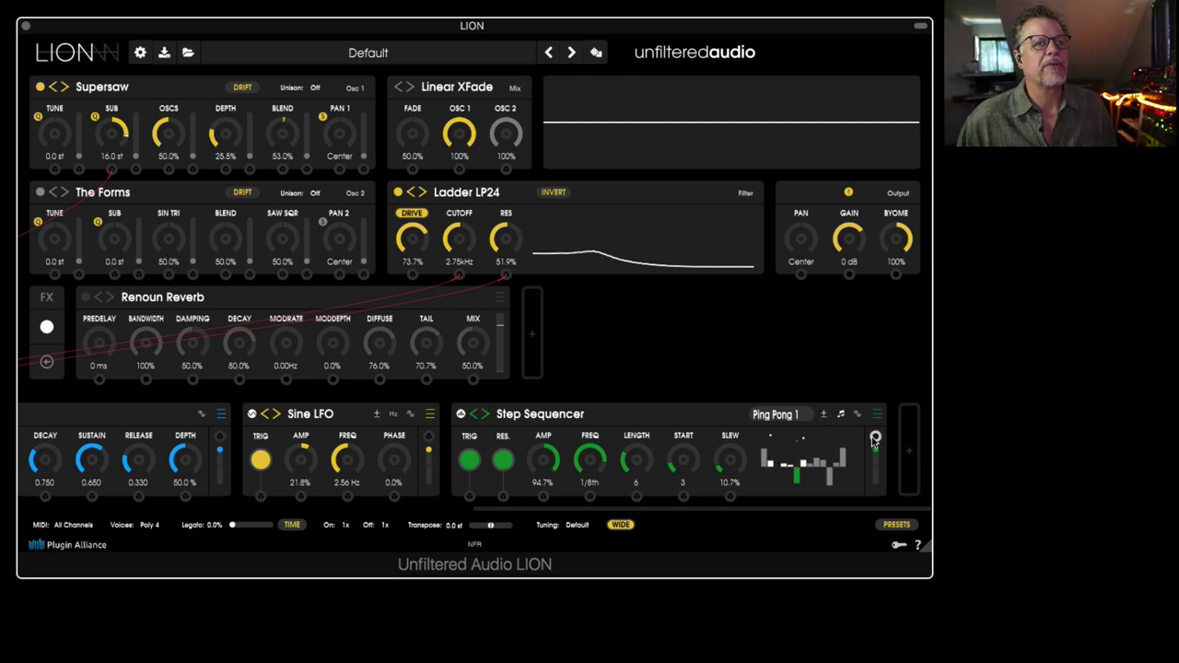
Route the sequencer to cutoff at a 1/16 step rate, start step 1, and redrawn steps.
left_click_drag(875, 435, 459, 275)
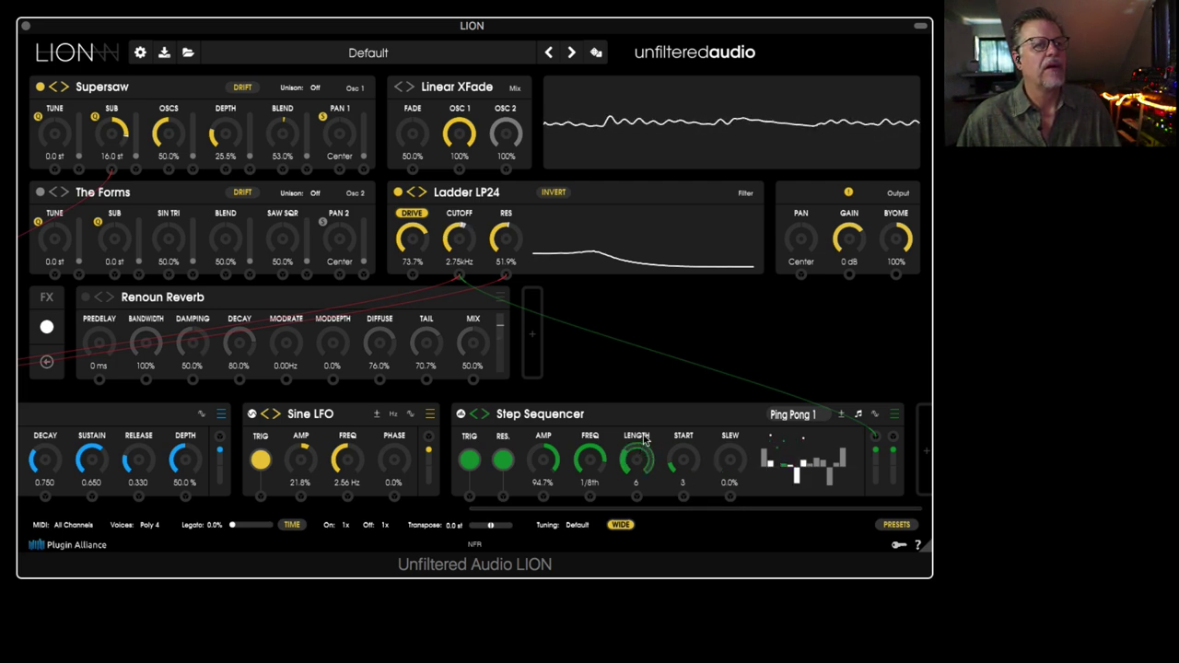
left_click_drag(647, 435, 666, 377)
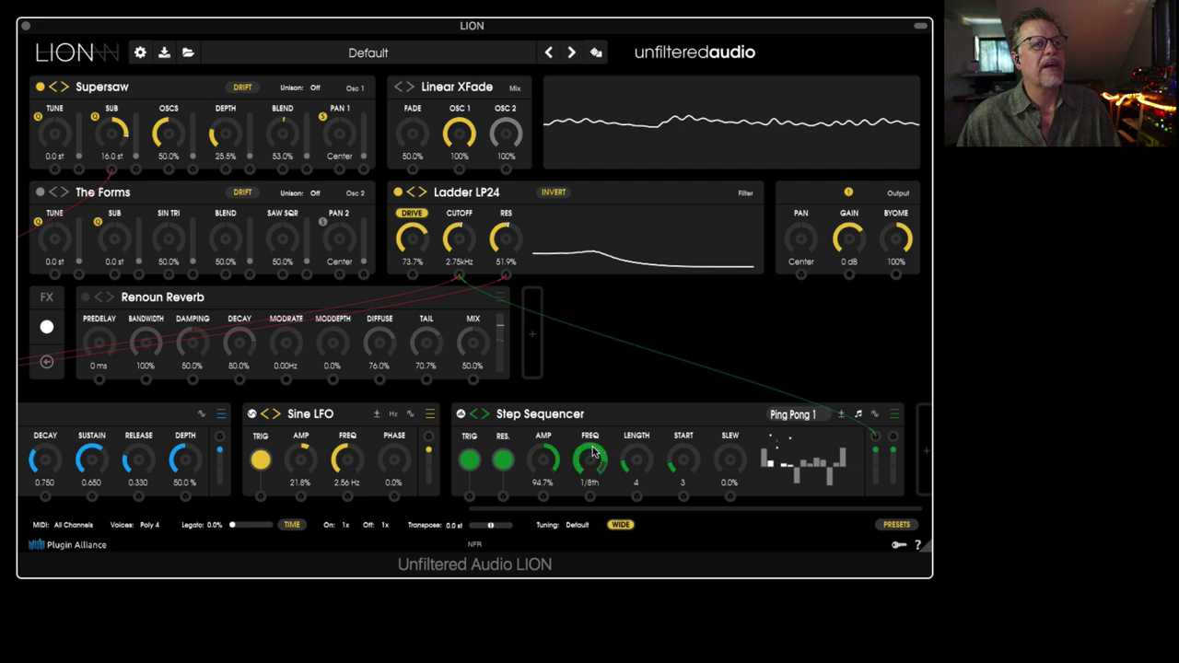
left_click_drag(594, 458, 596, 445)
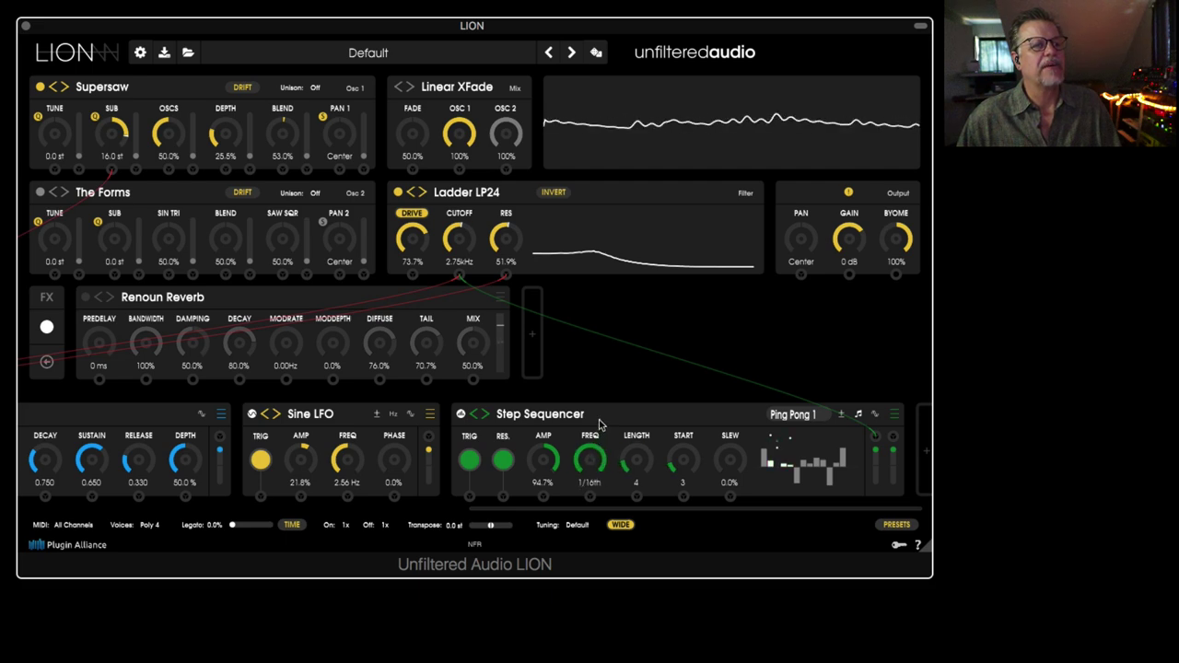
left_click_drag(671, 460, 677, 506)
mouse_move(806, 474)
left_mouse_down()
mouse_move(775, 478)
mouse_move(786, 449)
mouse_move(788, 491)
left_mouse_up()
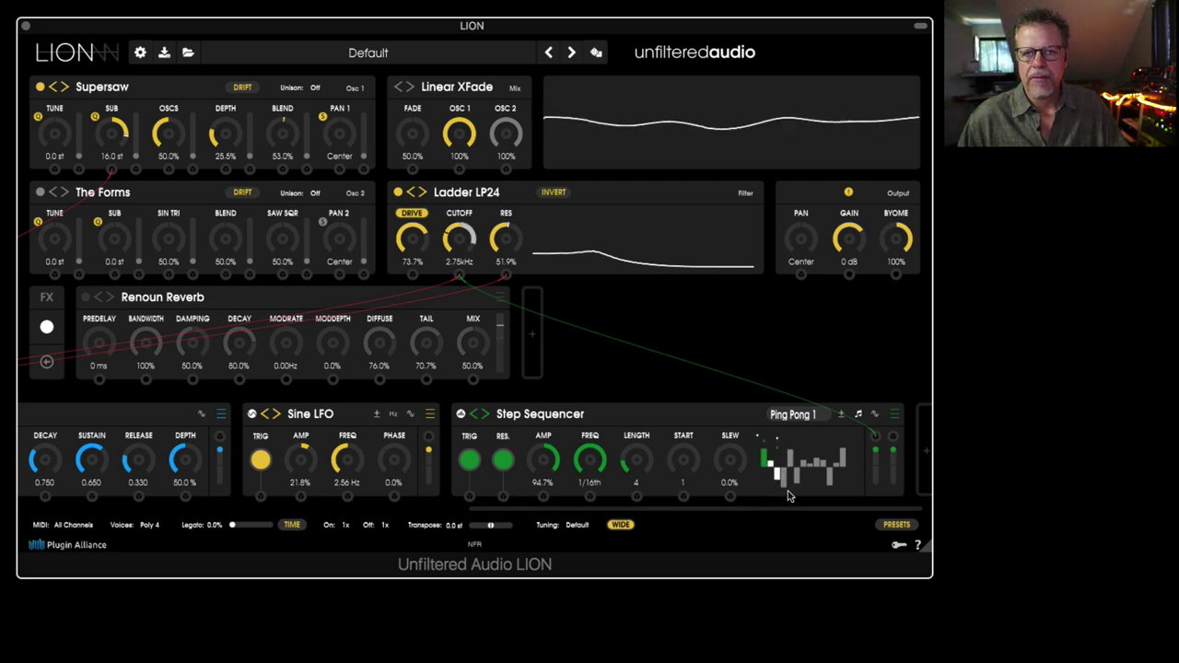
Enable Renoun Reverb, cable the sequencer to damping, mix and mod rate, with mix 5.0% and mod rate 4.57Hz.
left_click(86, 297)
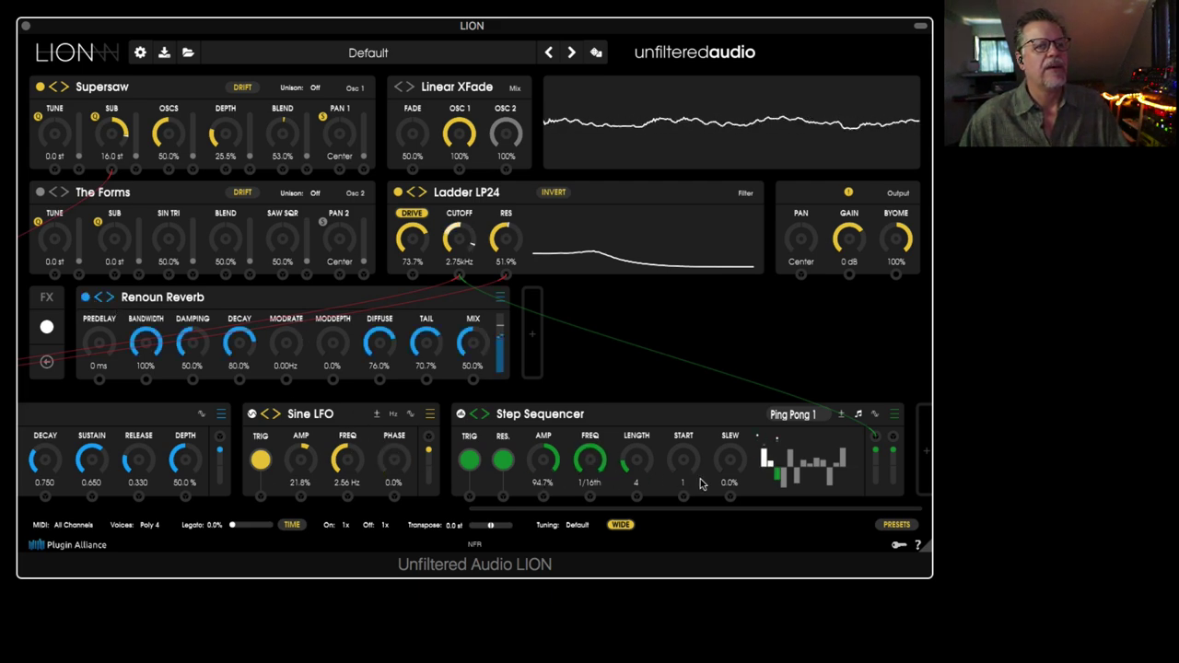
left_click_drag(891, 433, 192, 379)
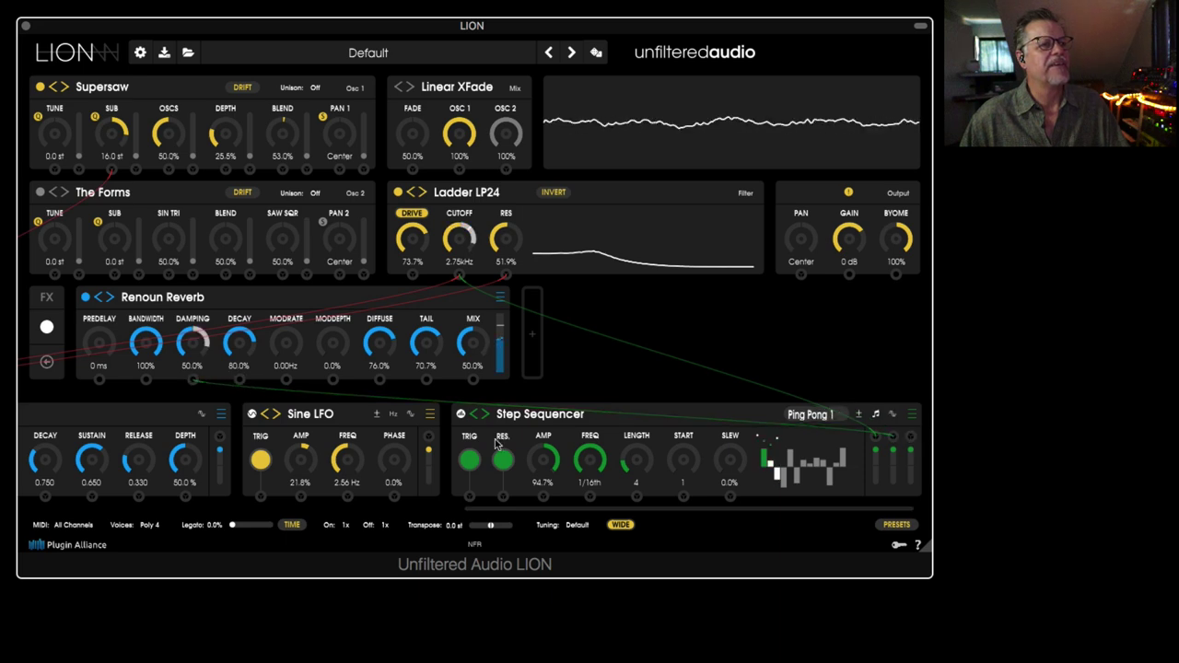
left_click_drag(910, 447, 473, 379)
left_click_drag(466, 333, 454, 376)
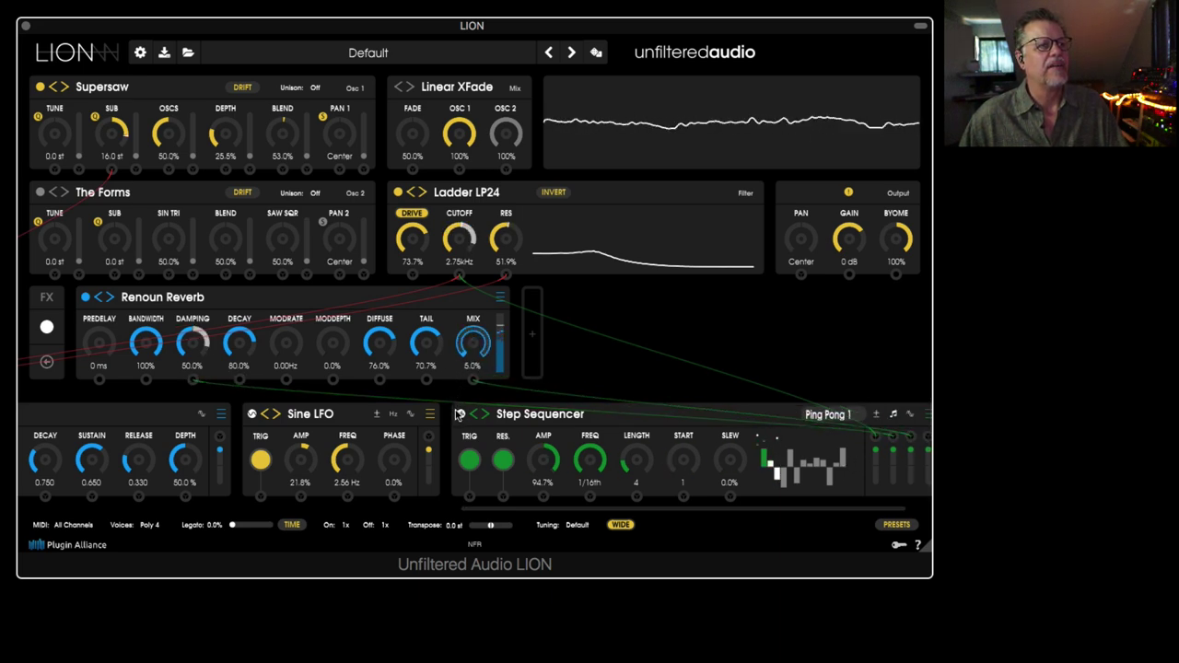
left_click_drag(927, 440, 332, 378)
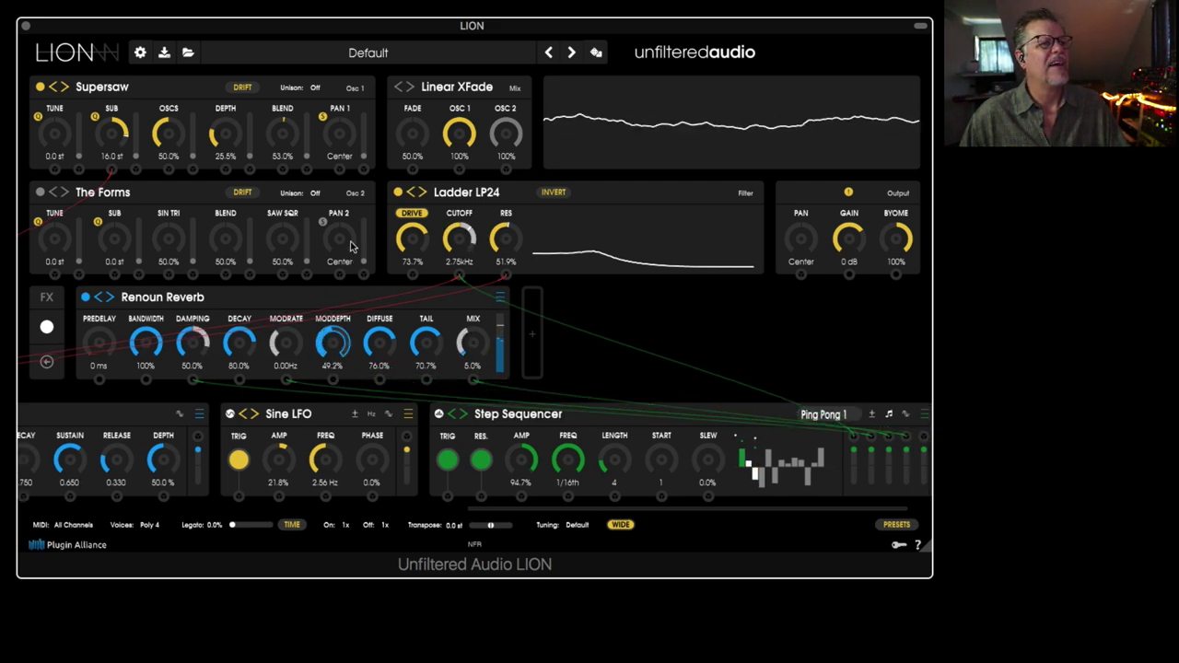
left_click_drag(283, 343, 303, 268)
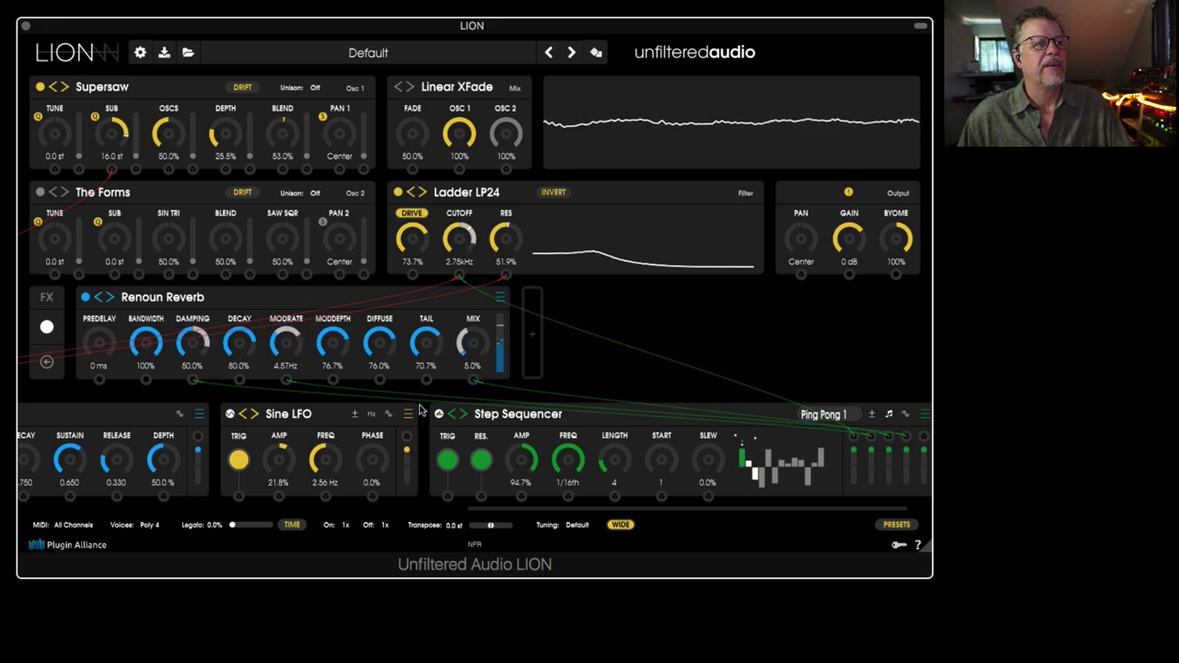
Put a Flanger in the empty effect slot with shorter delay and slower rate of 0.57Hz.
left_click(532, 337)
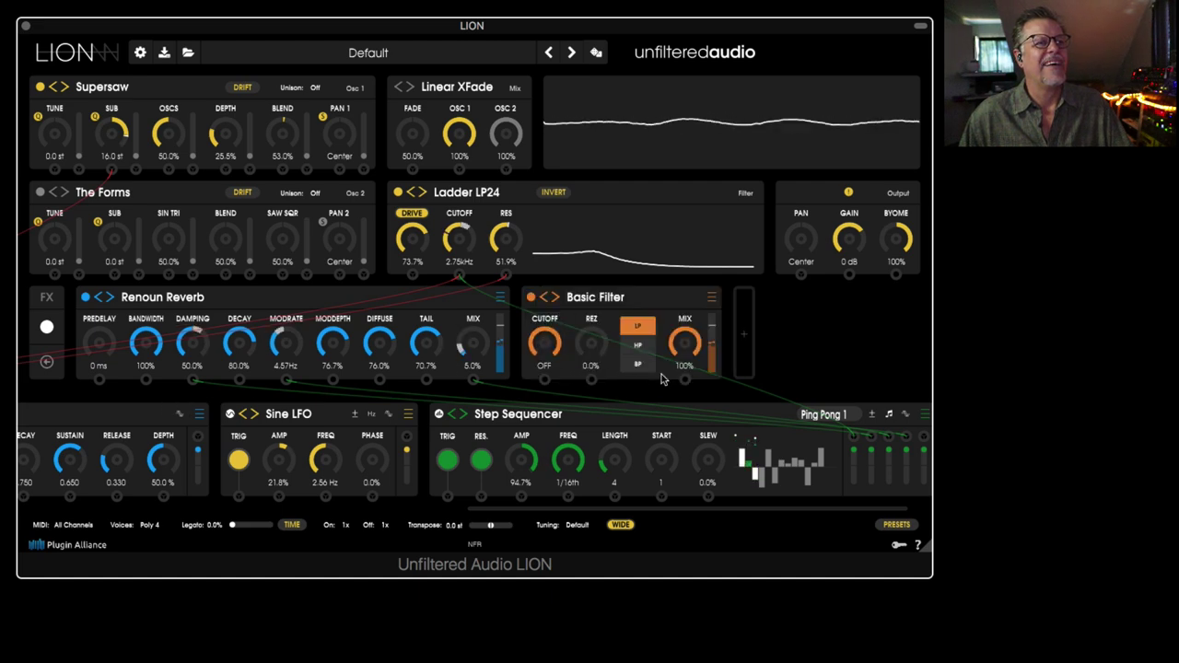
left_click(713, 298)
mouse_move(781, 429)
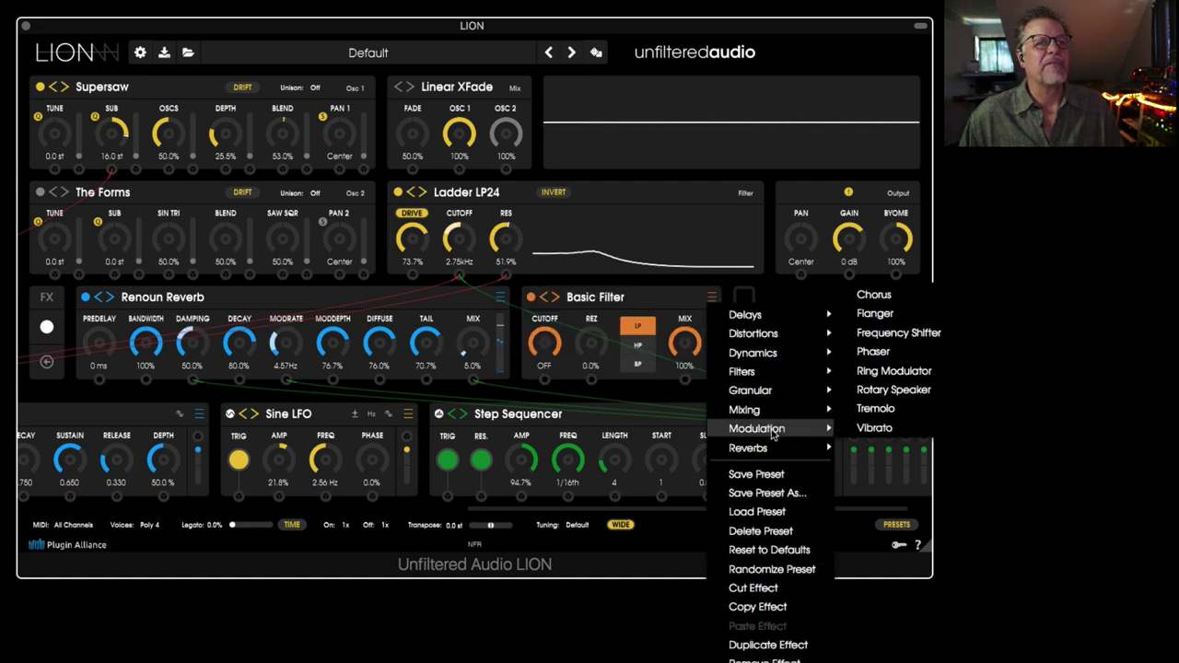
left_click(875, 314)
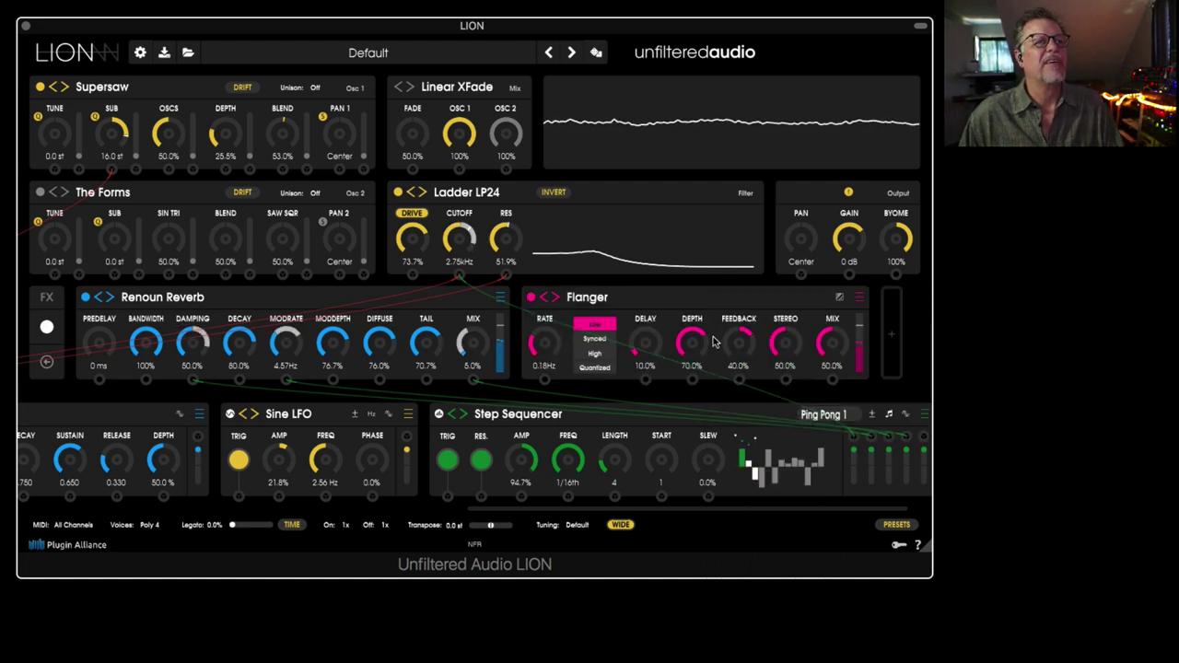
left_click_drag(645, 339, 647, 342)
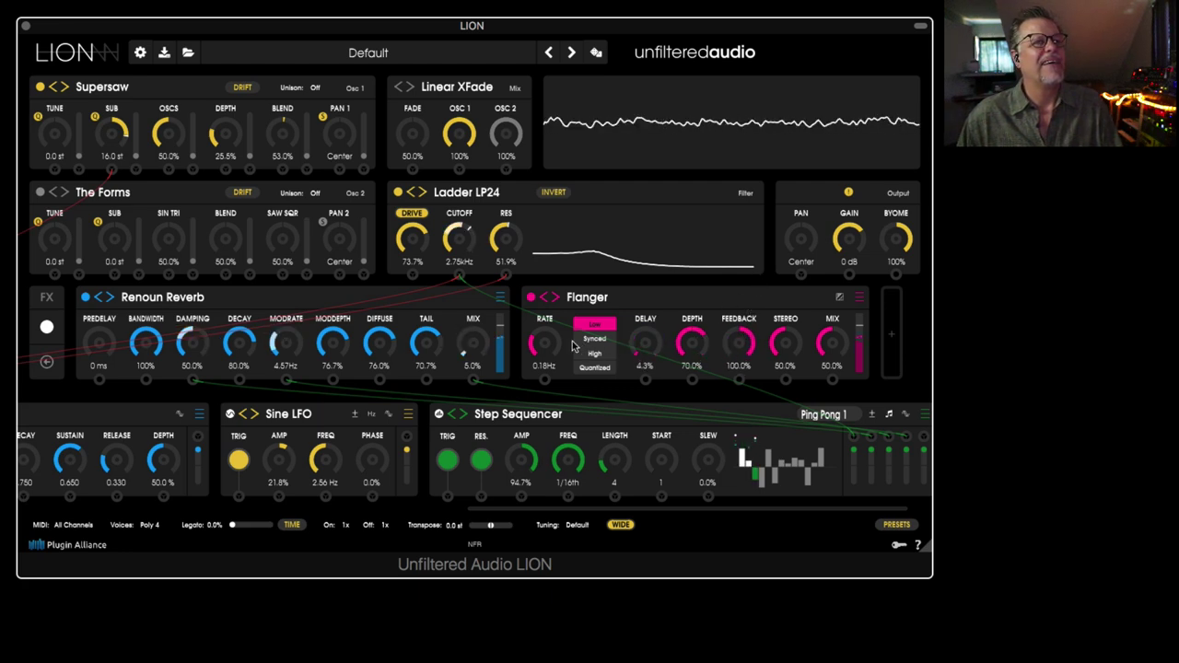
left_click_drag(554, 347, 552, 365)
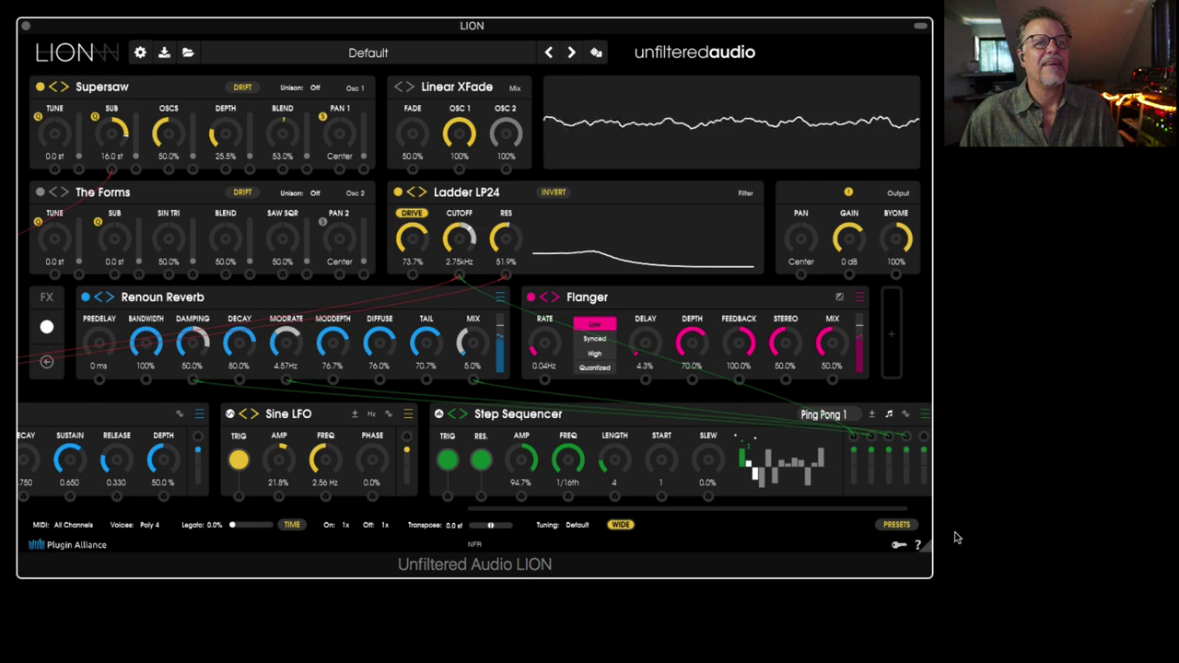
Route the Ping Pong 1 sequencer to the Flanger feedback and rate.
scroll(921, 442, "right", 1)
scroll(921, 442, "right", 2)
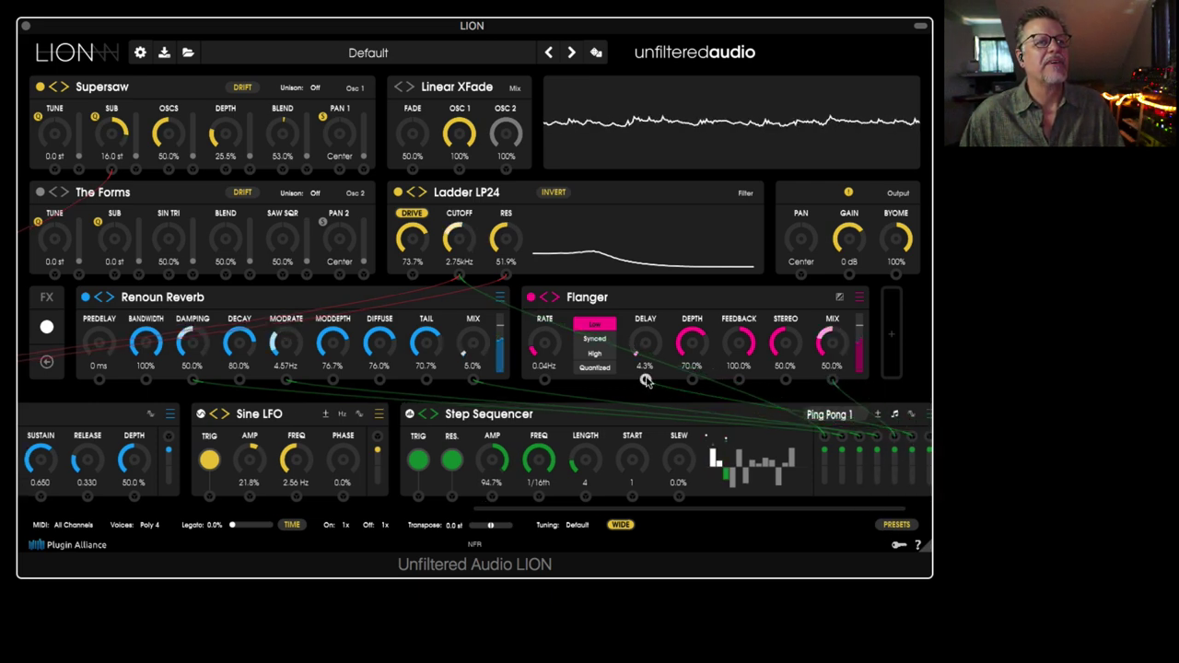
scroll(926, 502, "right", 5)
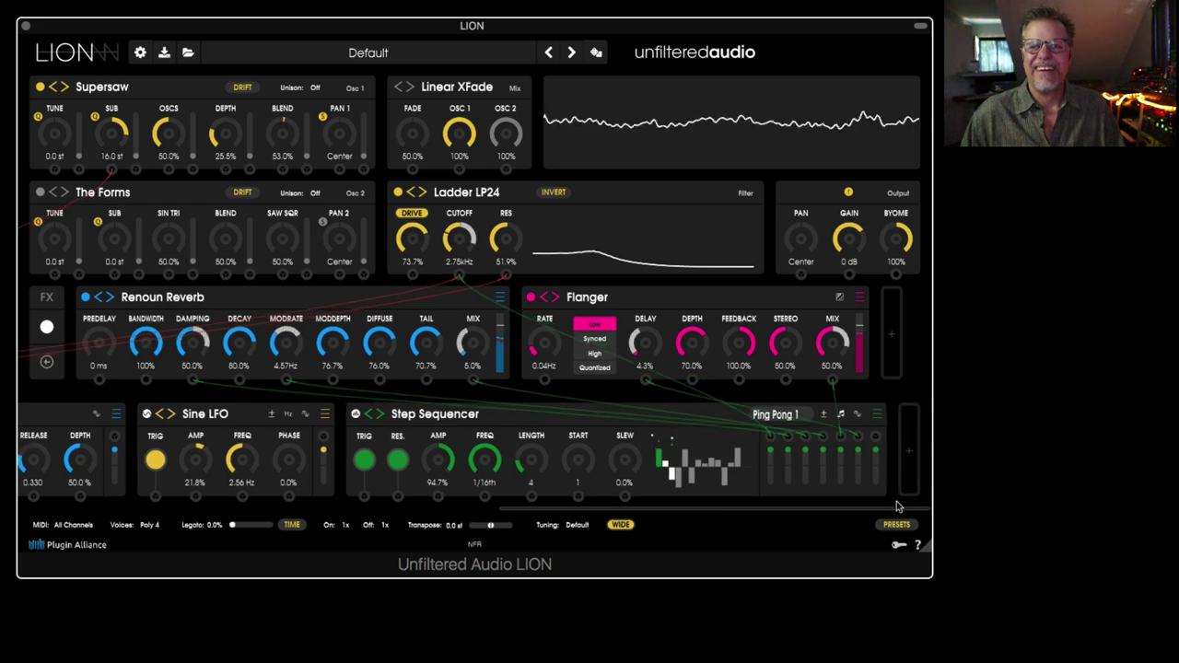
left_click_drag(875, 435, 691, 376)
left_click_drag(898, 440, 542, 353)
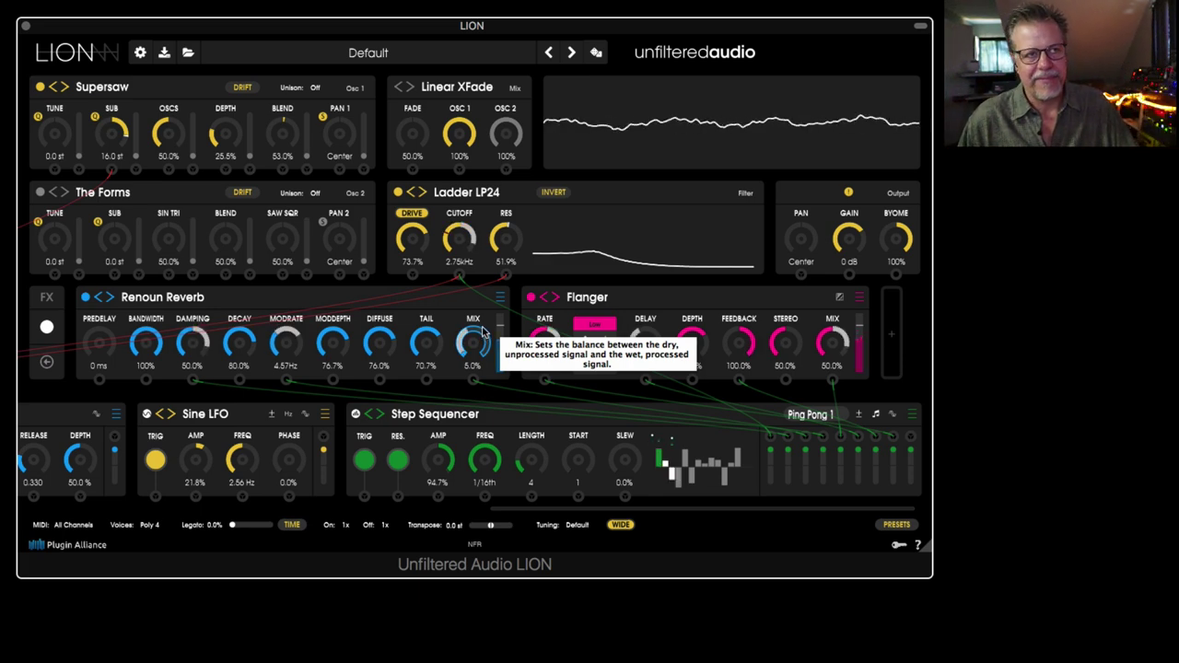
mouse_move(565, 362)
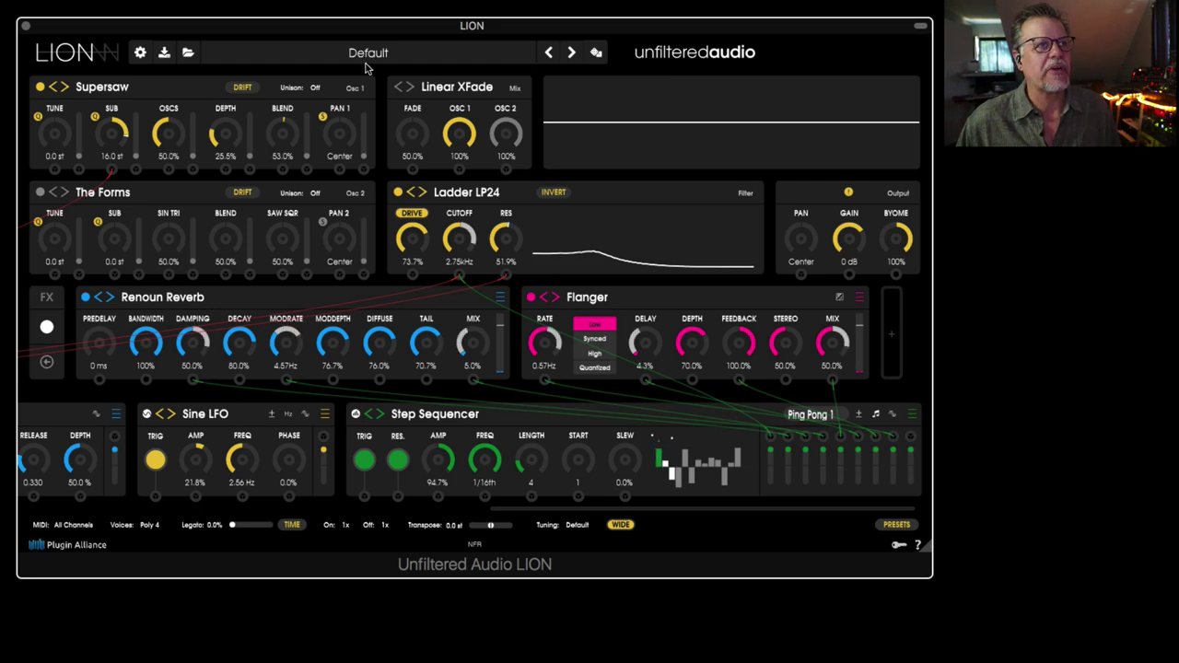
Assign Macro 1 to the reverb Bandwidth and Damping and to Supersaw PAN 1.
left_click_drag(540, 513, 201, 486)
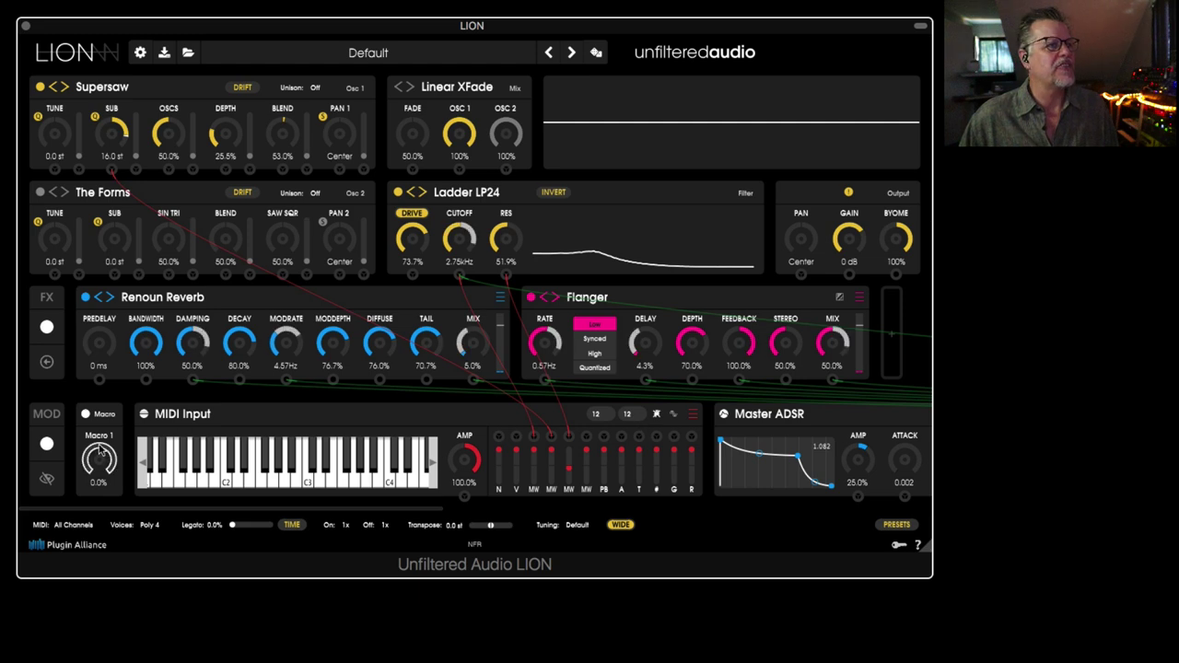
left_click(108, 417)
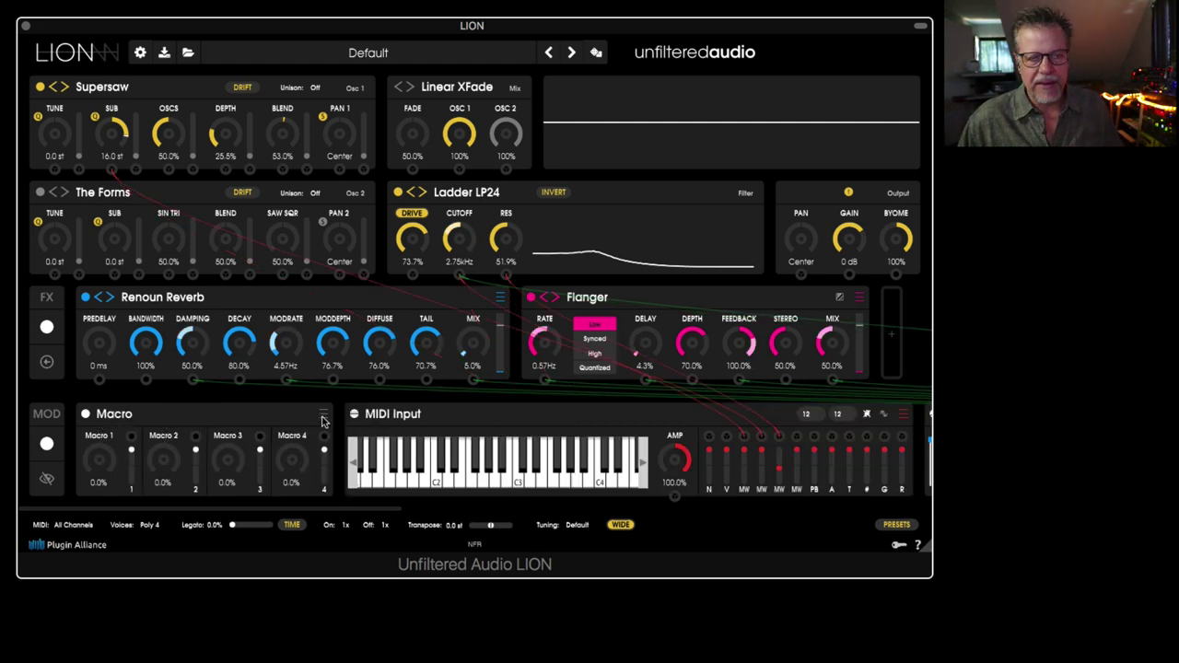
left_click_drag(132, 436, 144, 380)
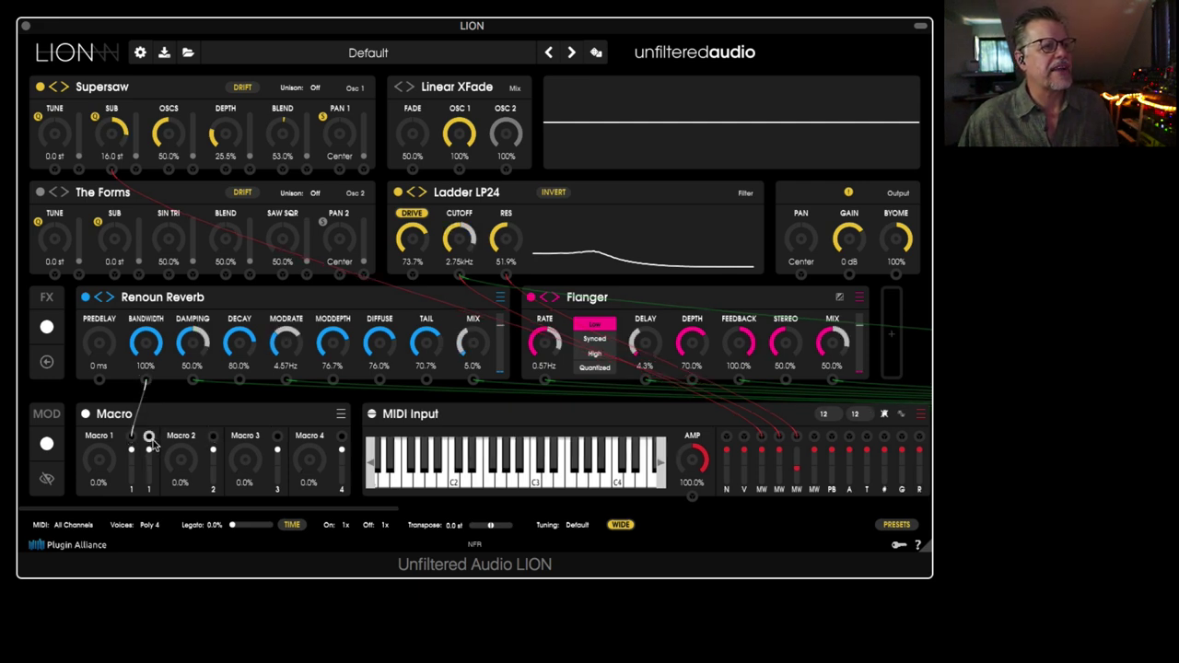
left_click_drag(148, 437, 191, 378)
left_click_drag(165, 436, 339, 171)
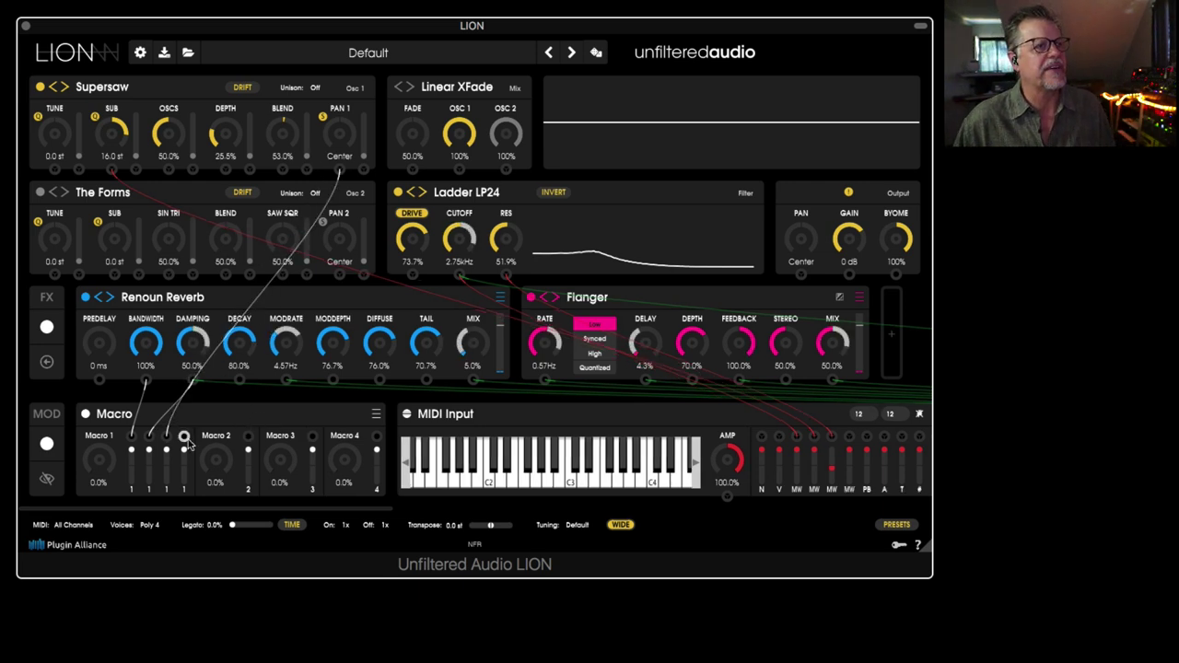
Assign Macros 2–6 to reverb ModRate, Diffuse and Mix, then Flanger Delay and Stereo.
left_click_drag(248, 436, 285, 378)
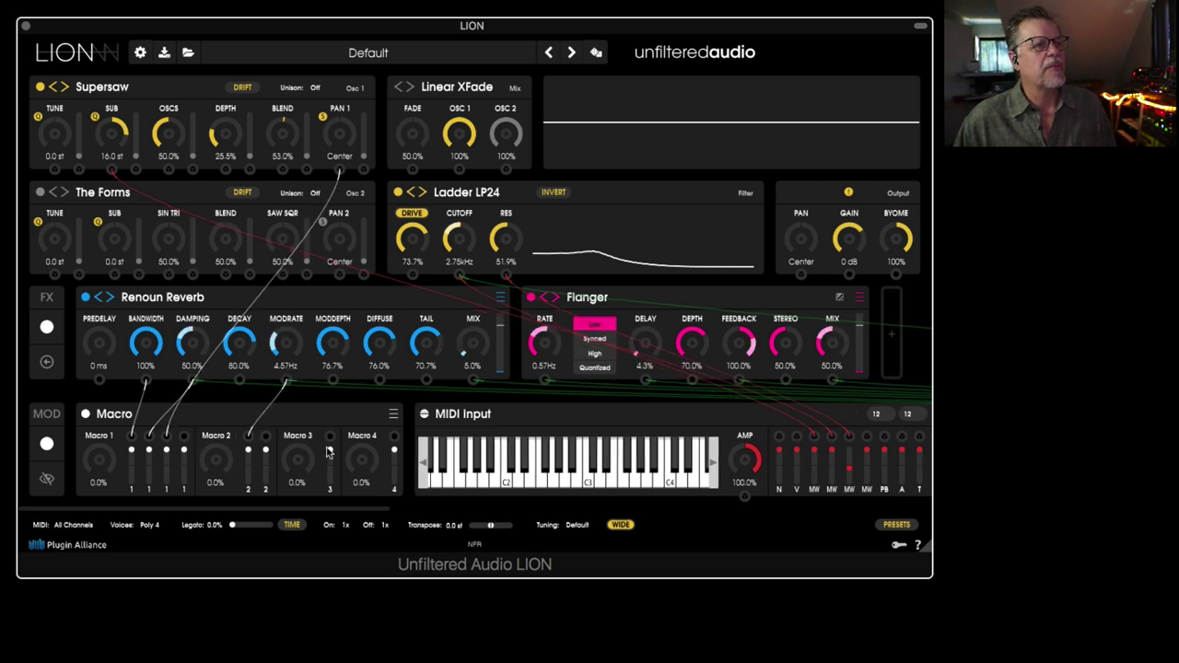
left_click_drag(330, 436, 380, 378)
left_click_drag(412, 437, 472, 381)
left_click_drag(493, 436, 647, 379)
left_click_drag(575, 437, 785, 380)
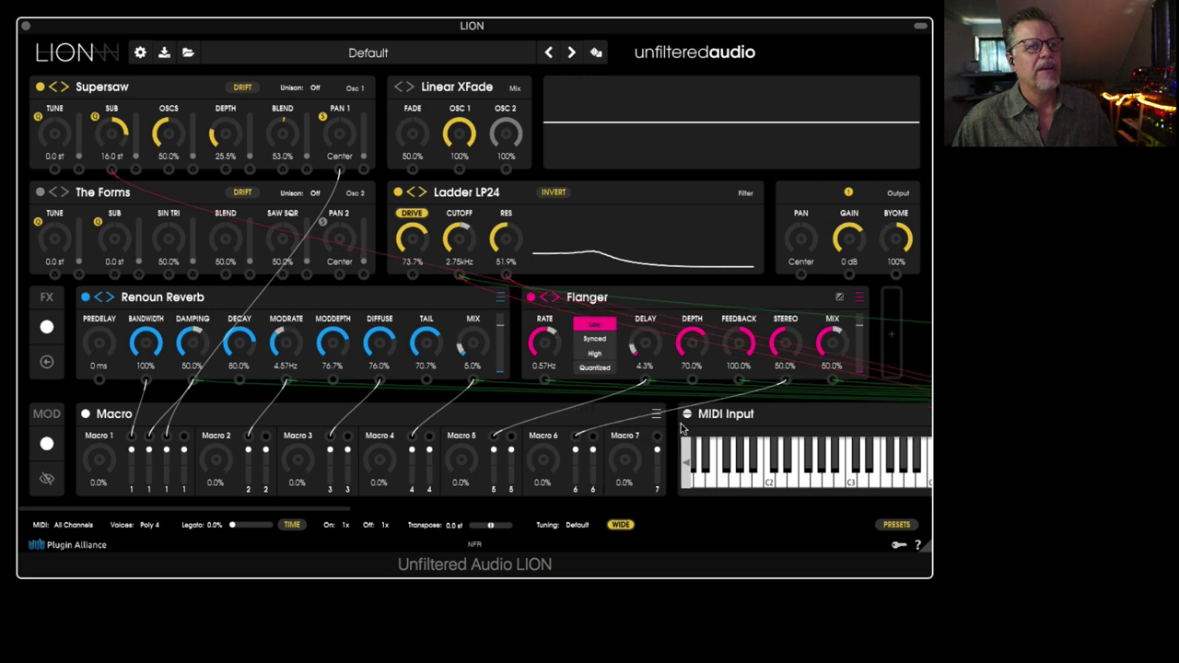
Collapse Macro, MIDI Input, Master ADSR, Flanger and Renoun Reverb to compact slider views.
left_click(392, 413)
left_click(487, 422)
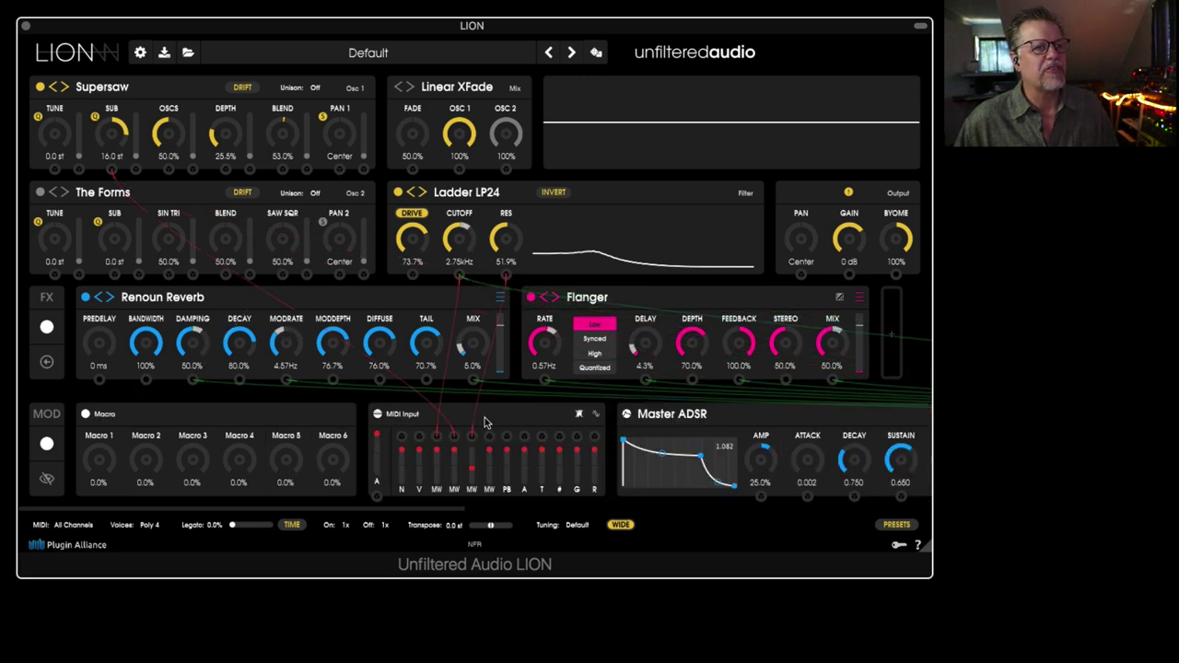
left_click(709, 419)
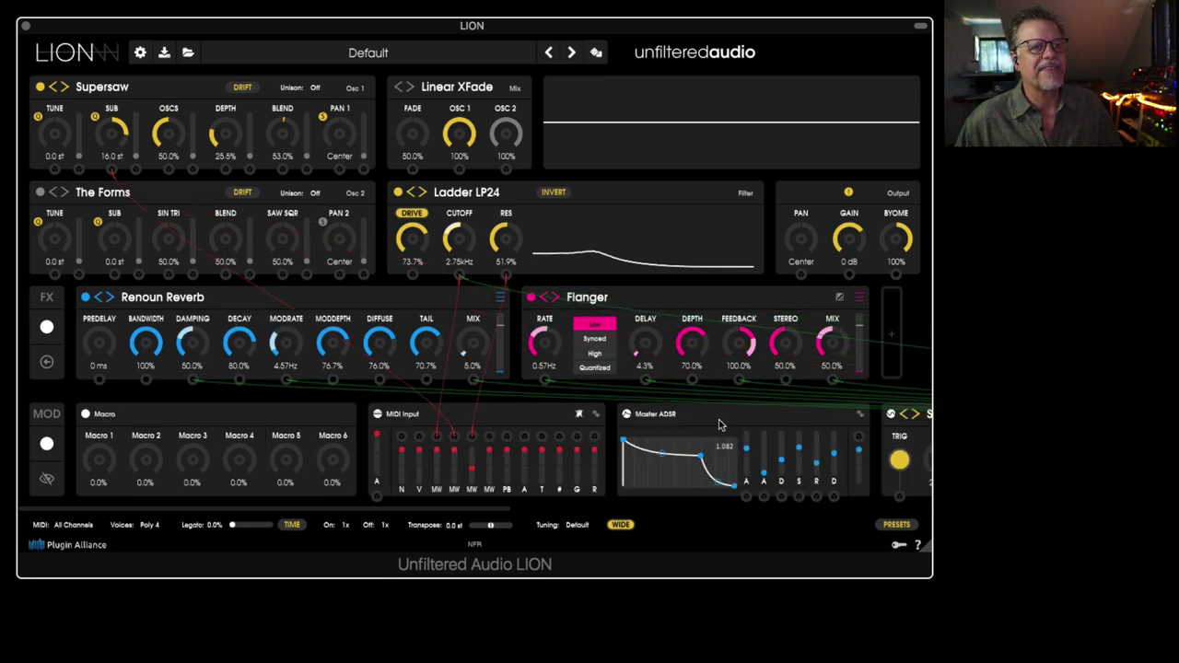
left_click(650, 296)
left_click(285, 295)
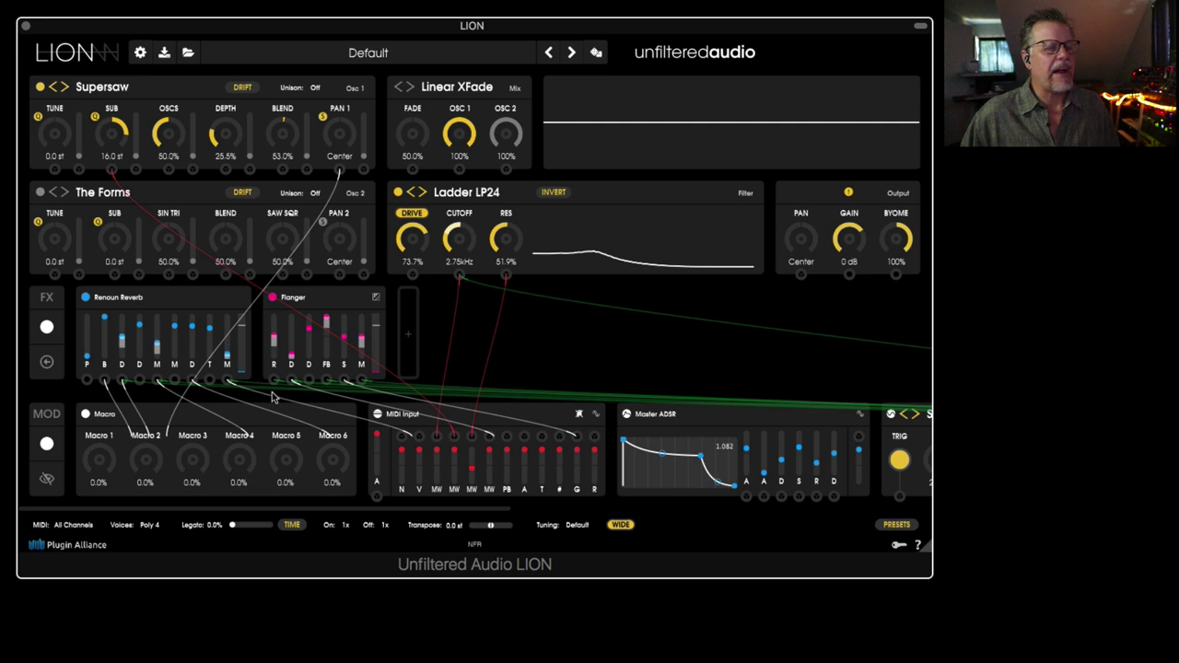
left_click_drag(269, 512, 848, 526)
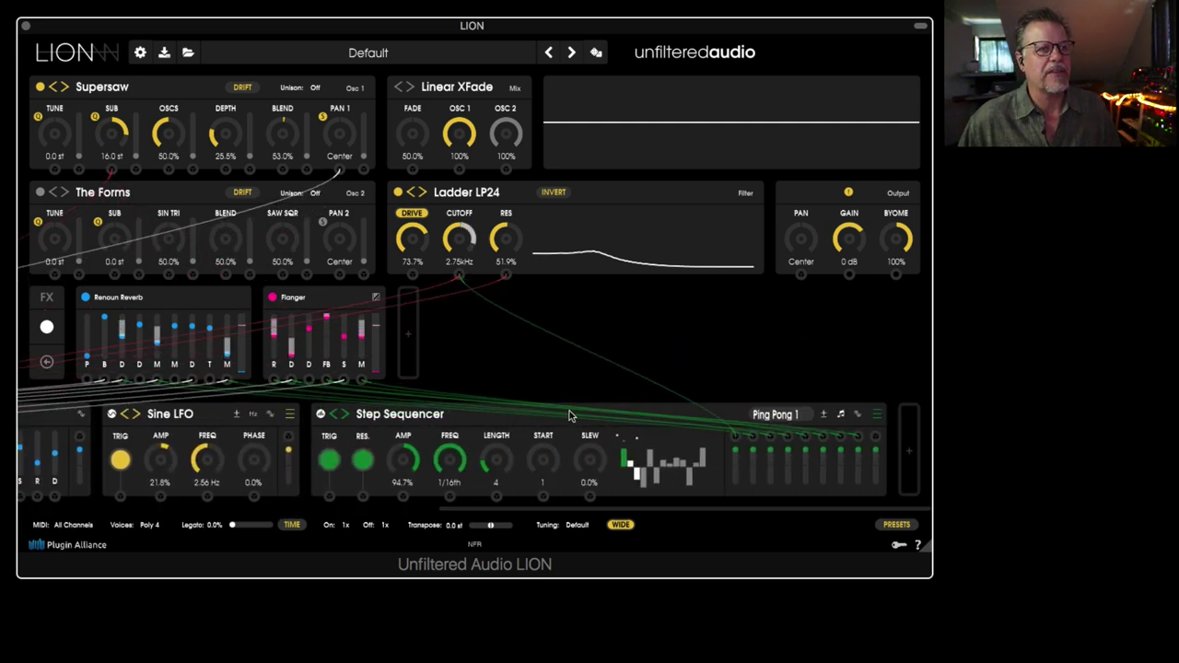
scroll(575, 401, "left", 3)
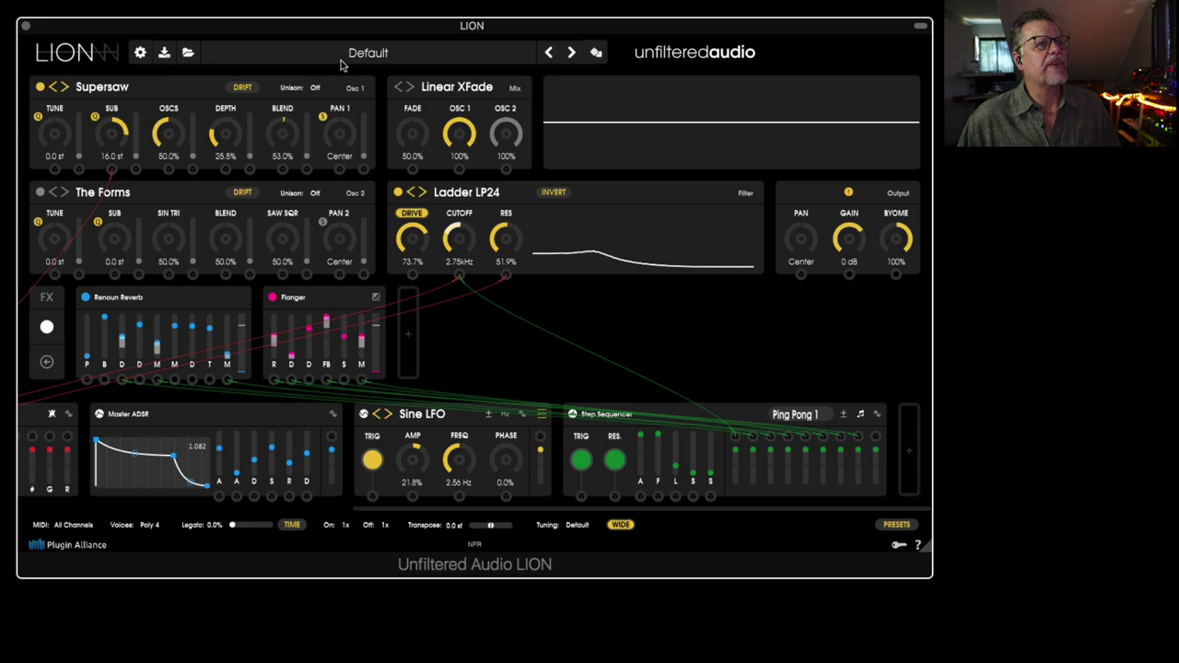
Load the factory preset 0 VIDEO Presentation > Beautiful Extraction from the host's preset list.
left_click(920, 28)
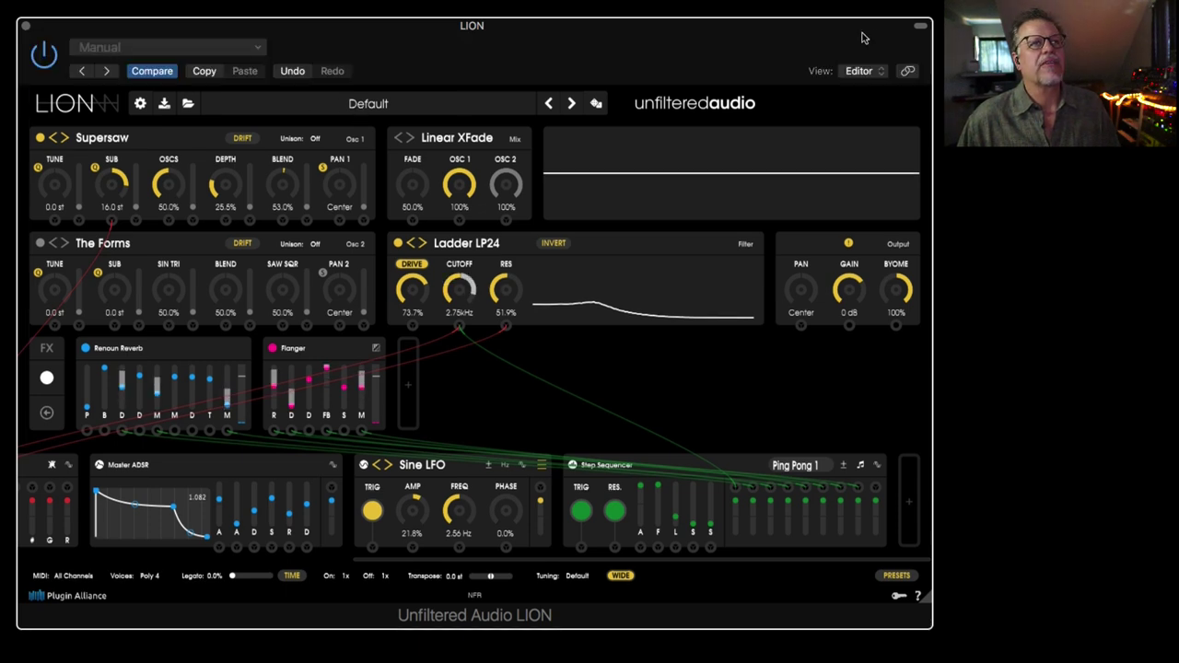
left_click(189, 48)
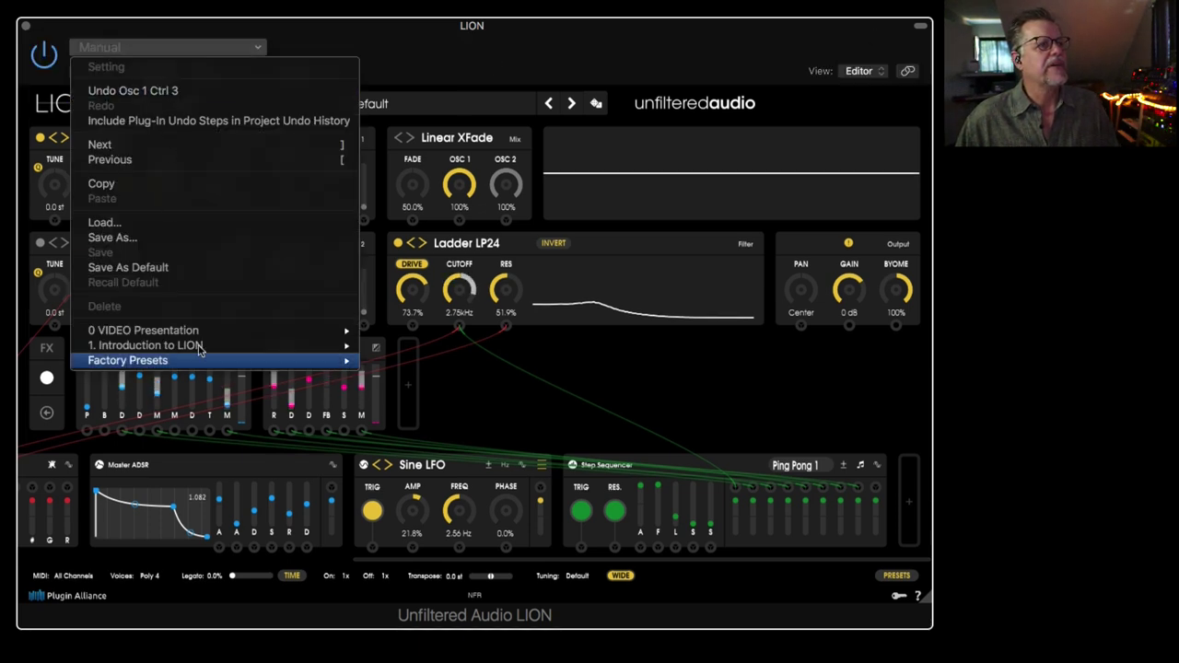
mouse_move(331, 330)
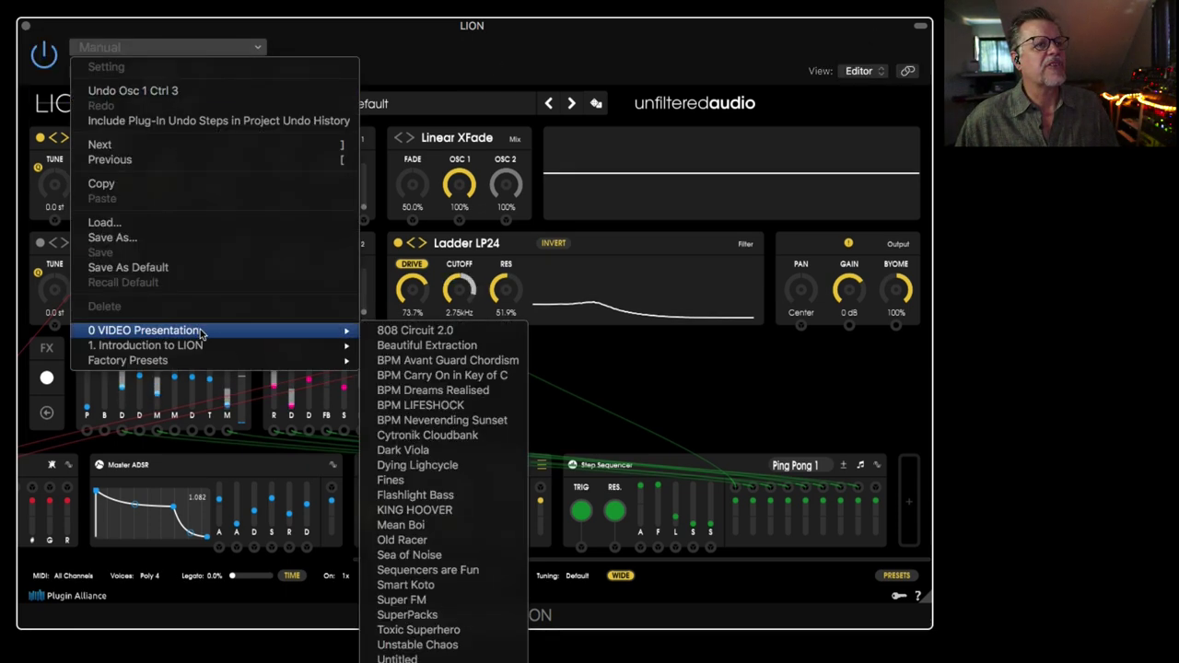
left_click(449, 345)
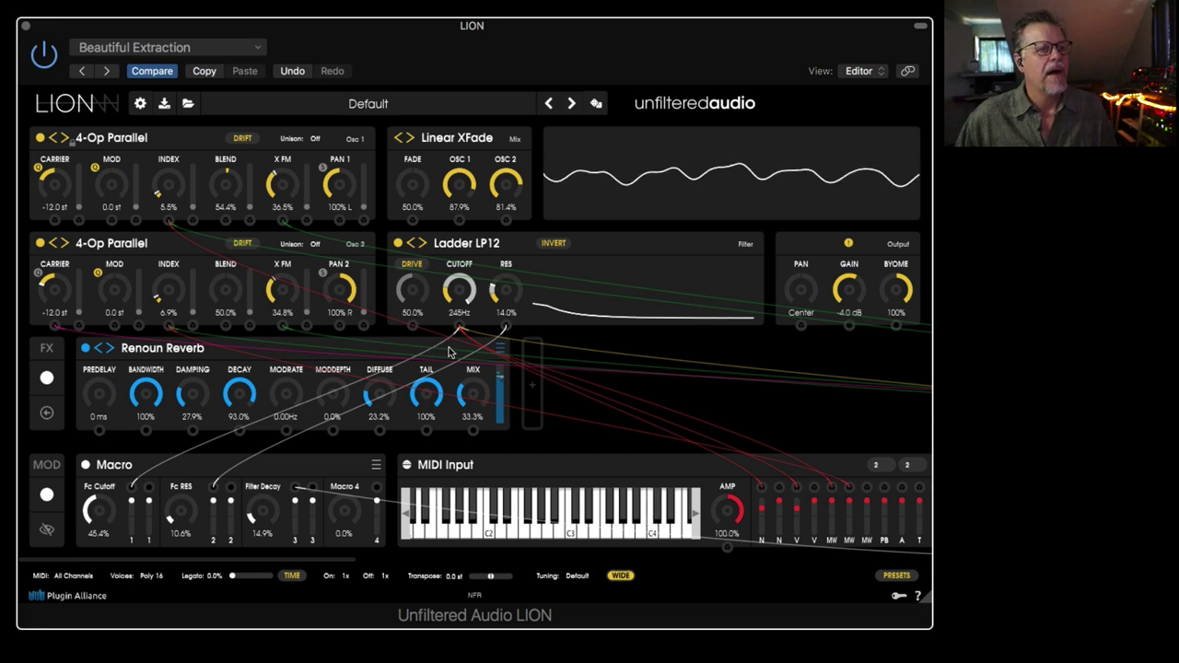
Raise the AD modulator's amount, then settle it back at 7.8%.
left_click_drag(319, 562, 925, 582)
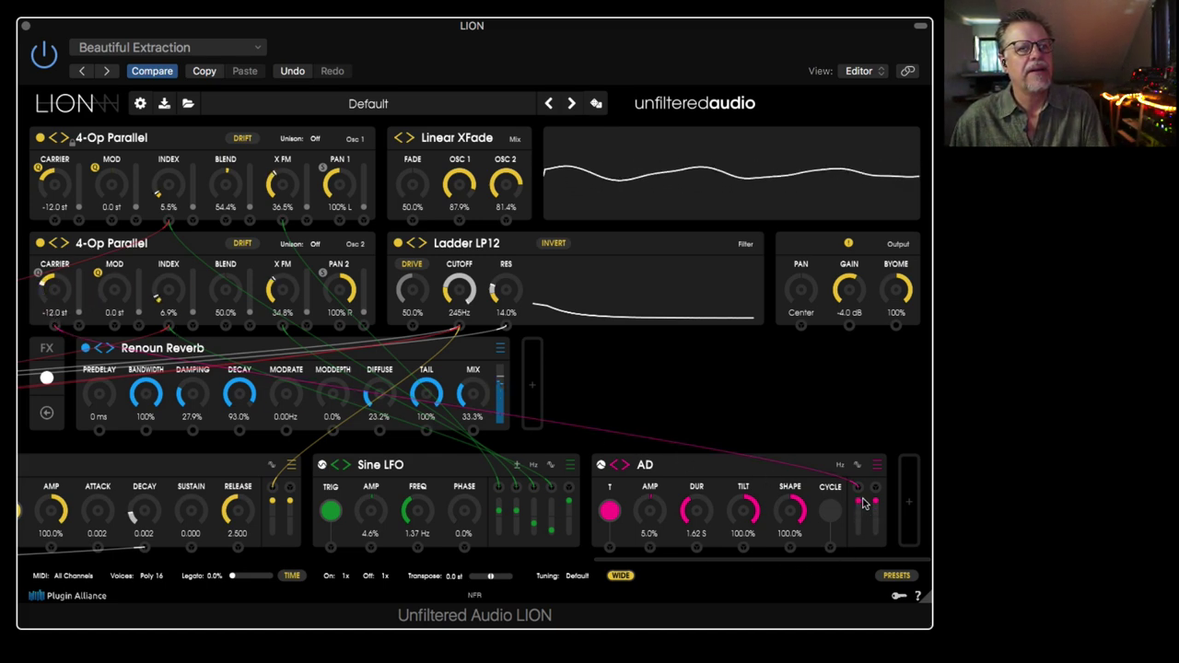
left_click_drag(660, 512, 675, 468)
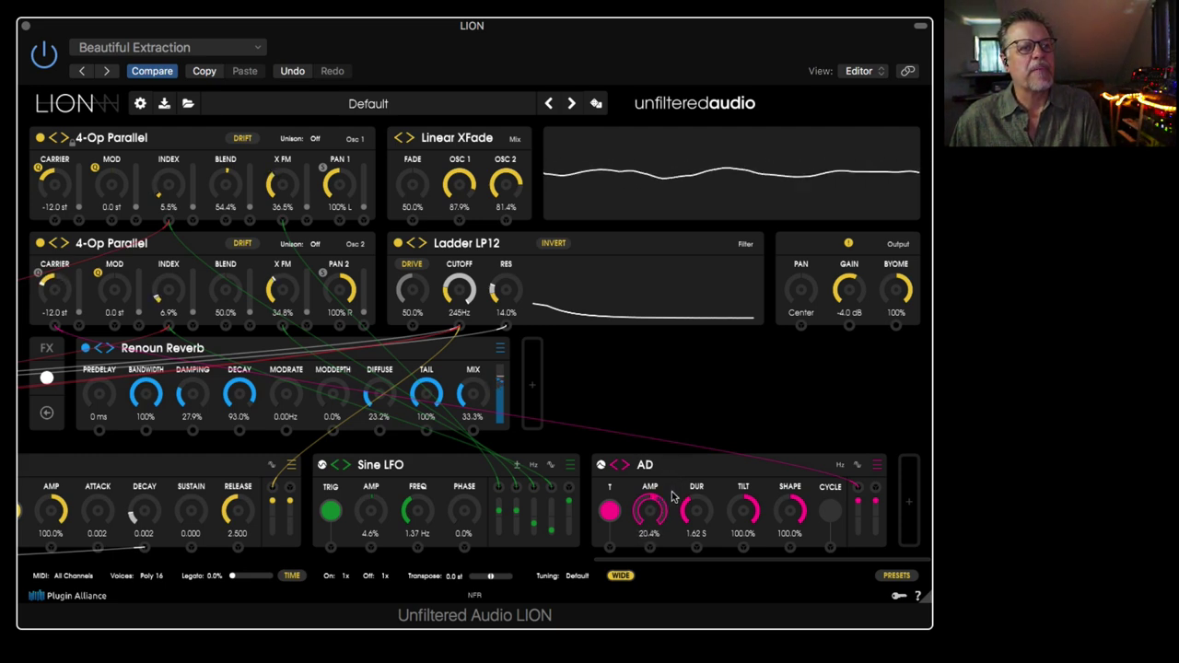
left_click_drag(670, 507, 861, 509)
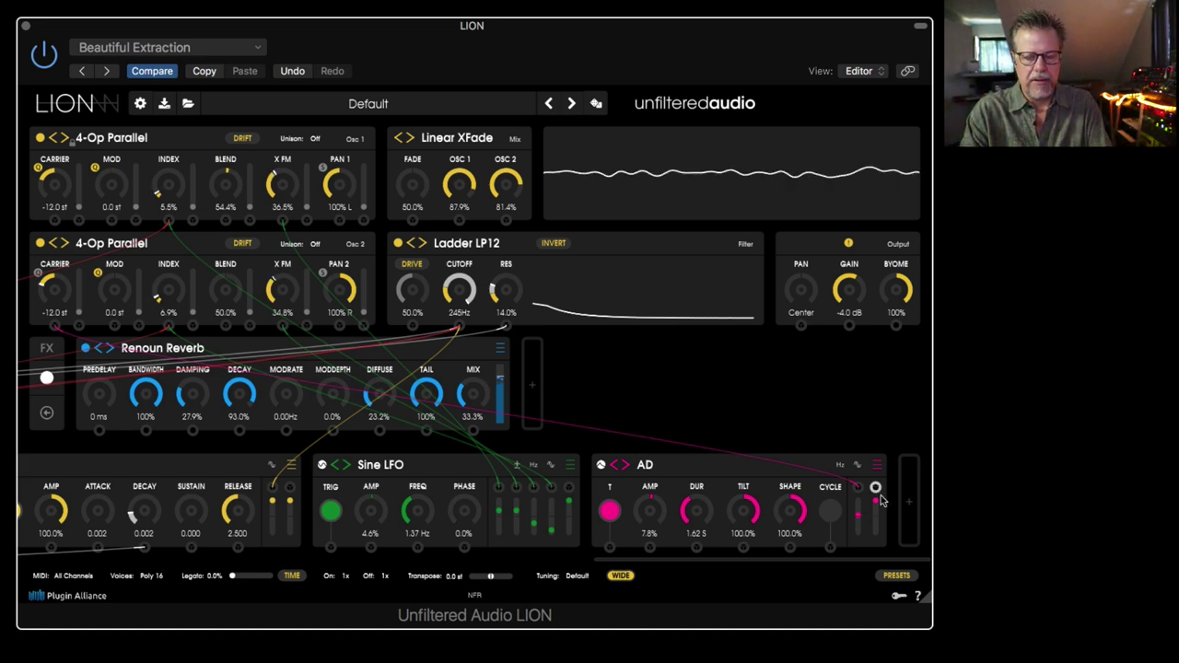
left_click_drag(798, 560, 277, 564)
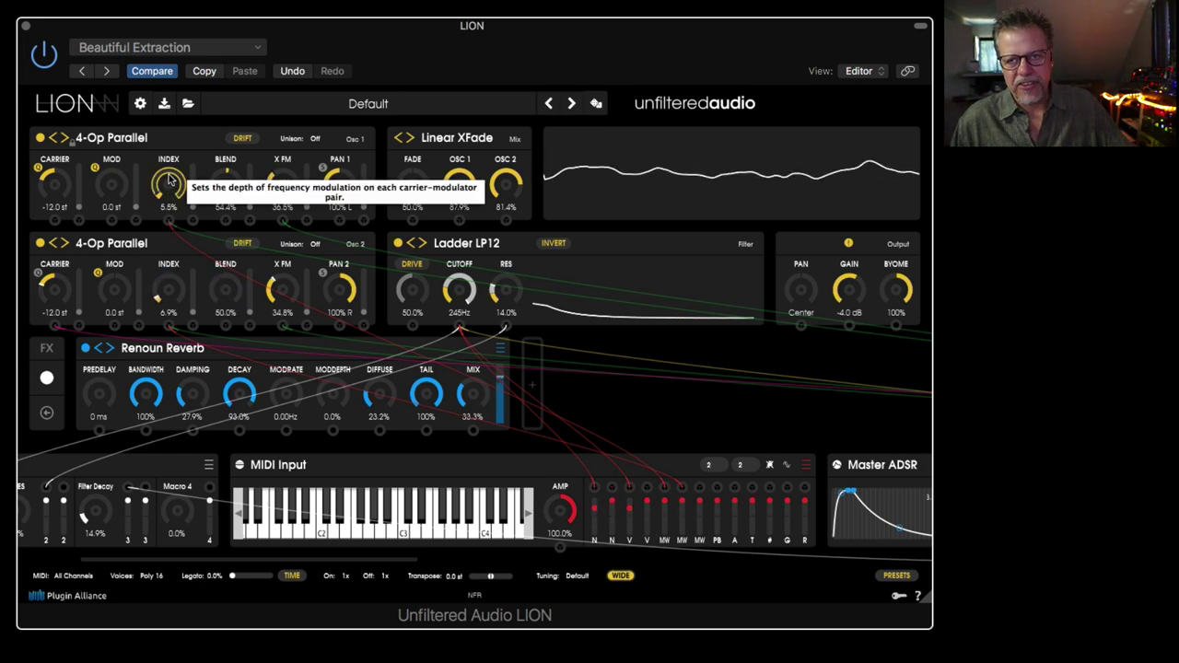
mouse_move(101, 136)
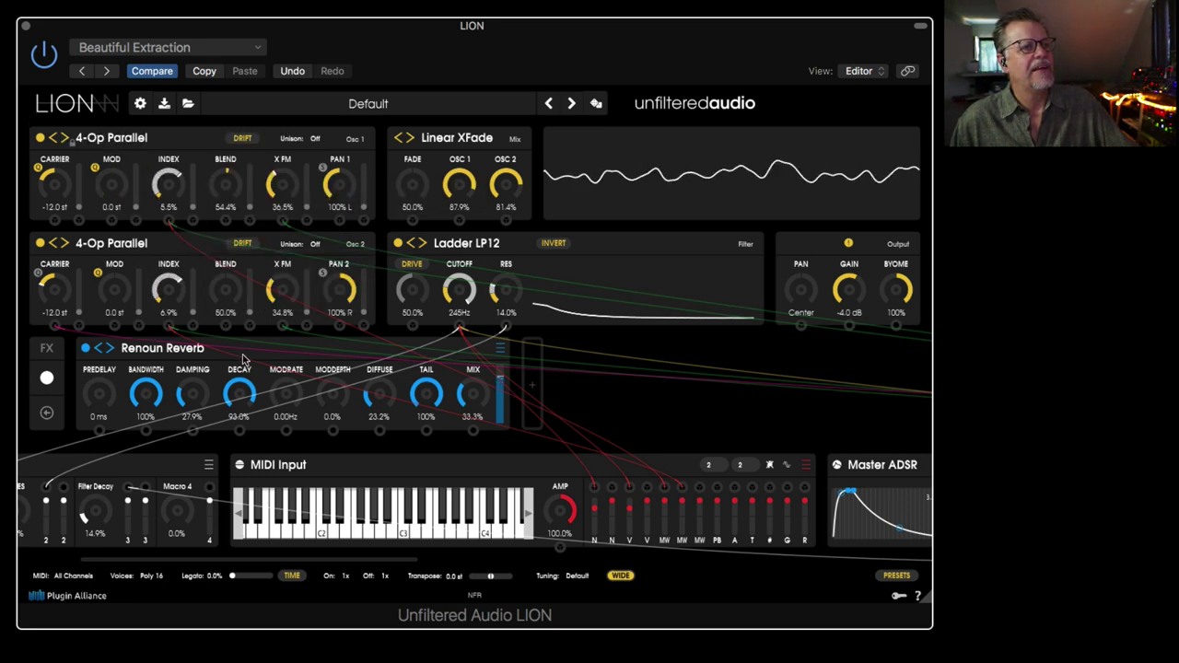
Step to the next preset, BPM Avant Guard Chordism, and look over its modules.
left_click(107, 71)
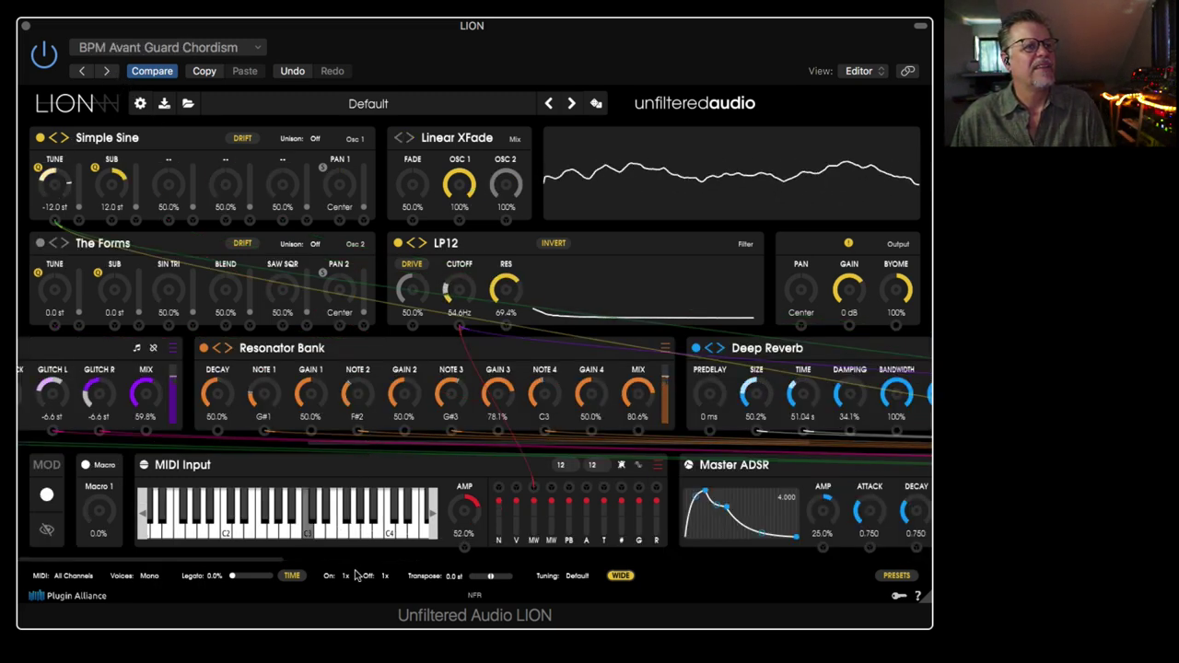
scroll(442, 576, "right", 5)
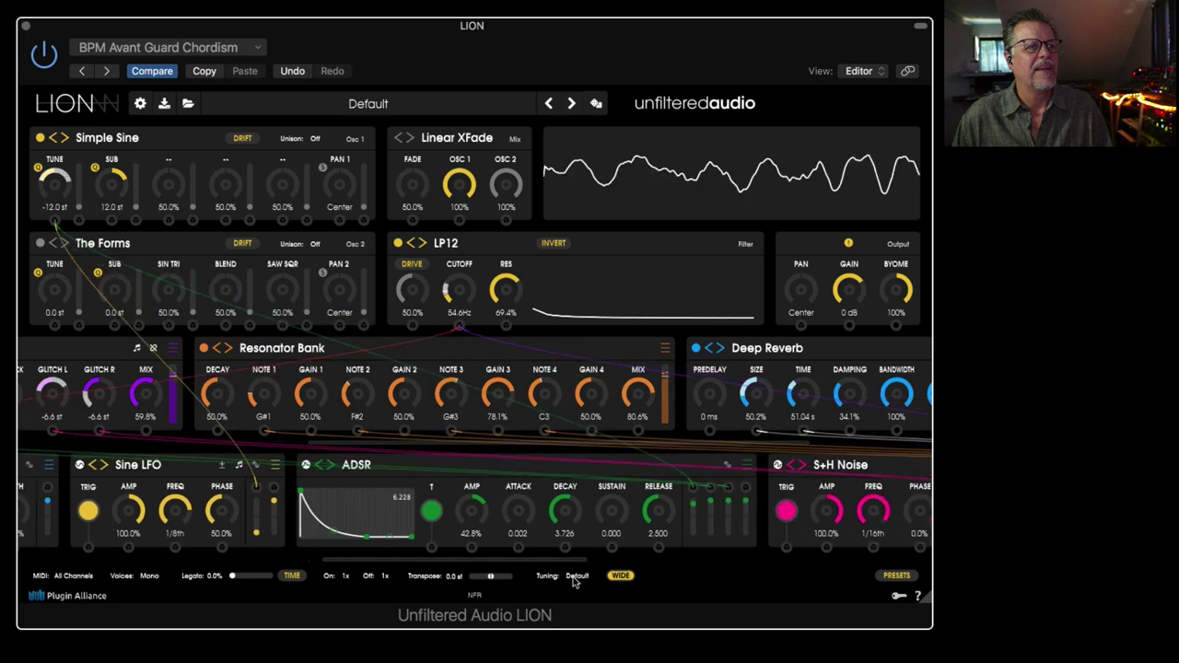
scroll(580, 581, "right", 8)
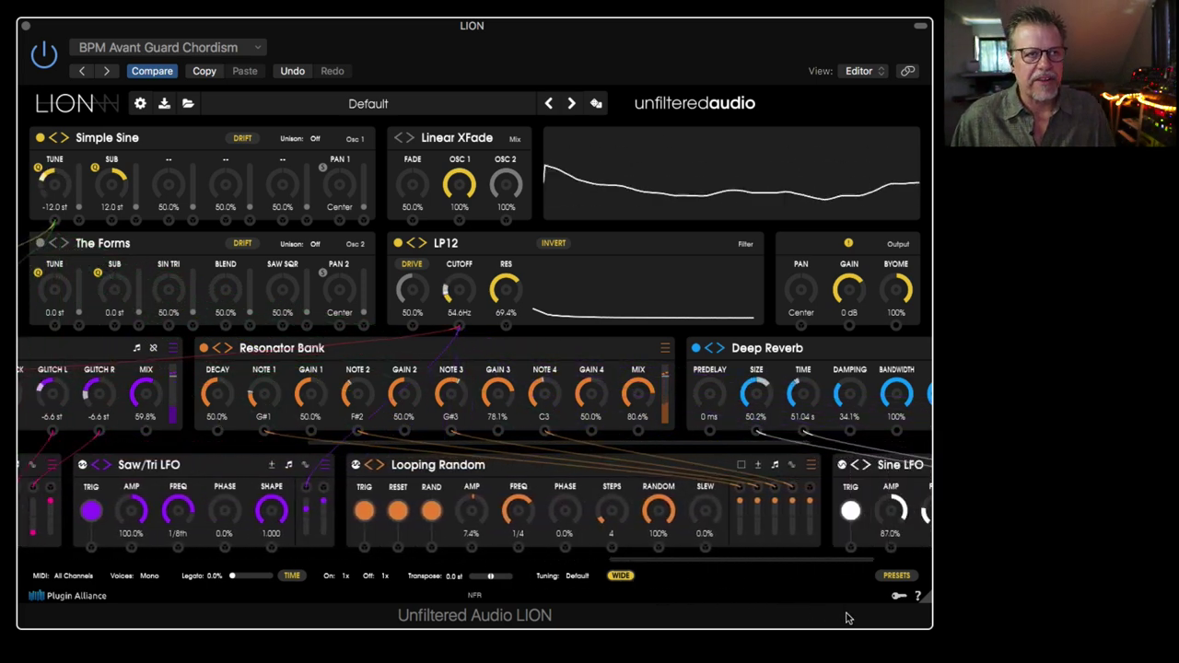
scroll(852, 619, "right", 3)
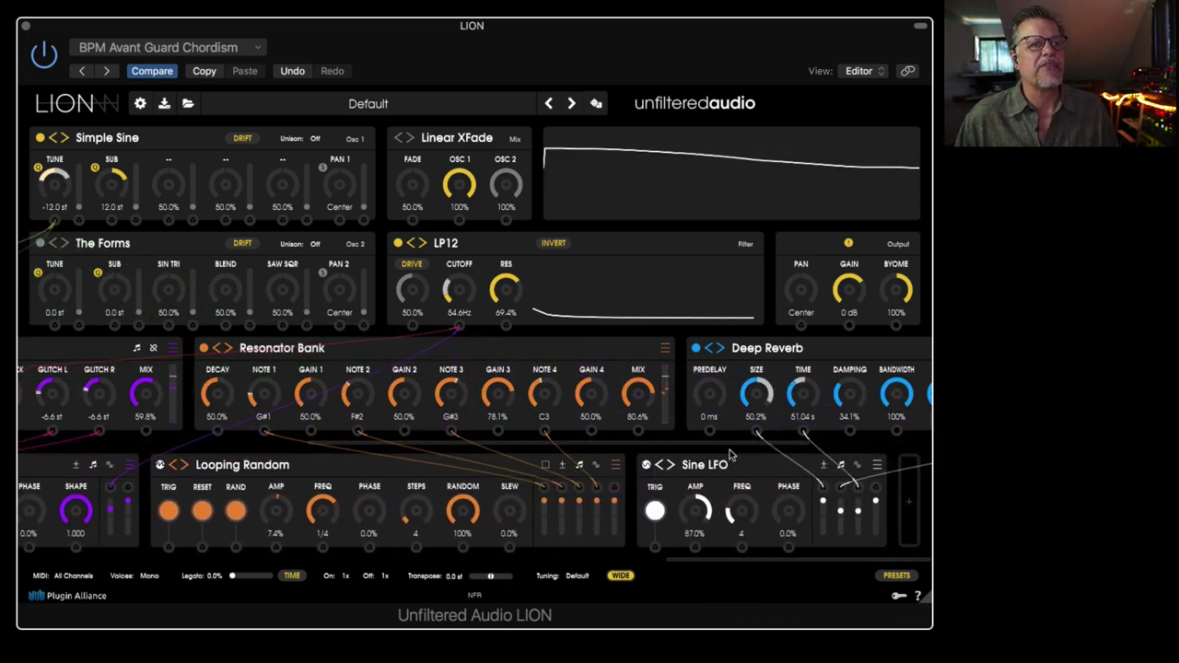
scroll(727, 443, "right", 4)
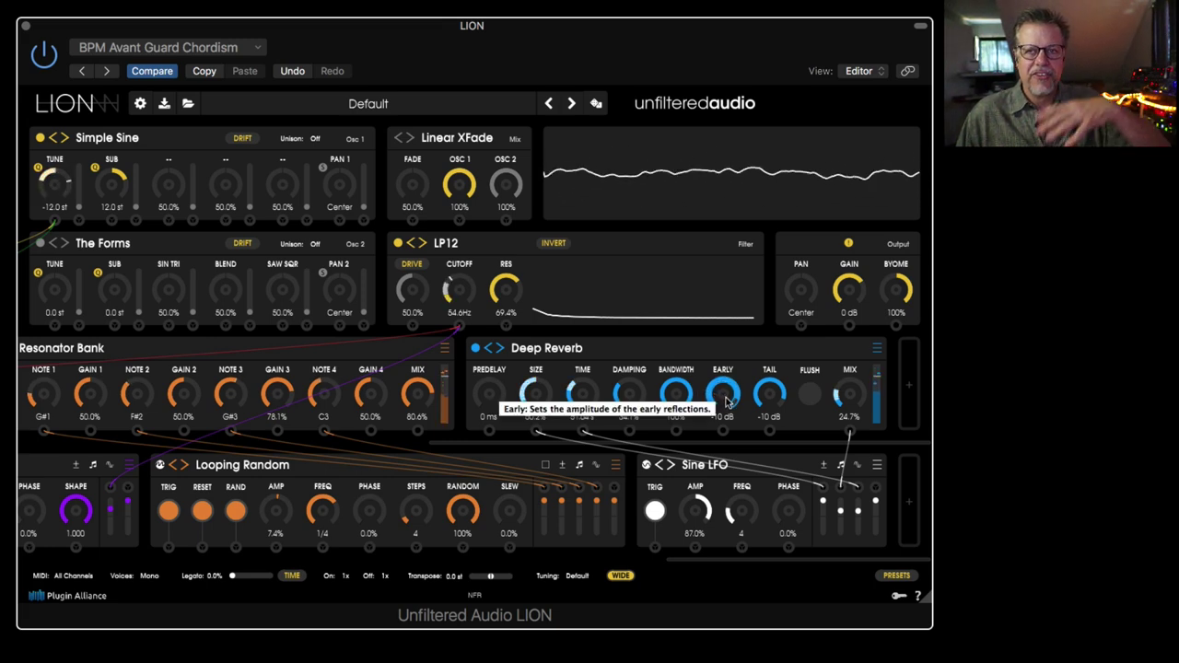
left_click_drag(700, 565, 391, 560)
left_click_drag(465, 452, 281, 450)
left_click_drag(540, 570, 829, 562)
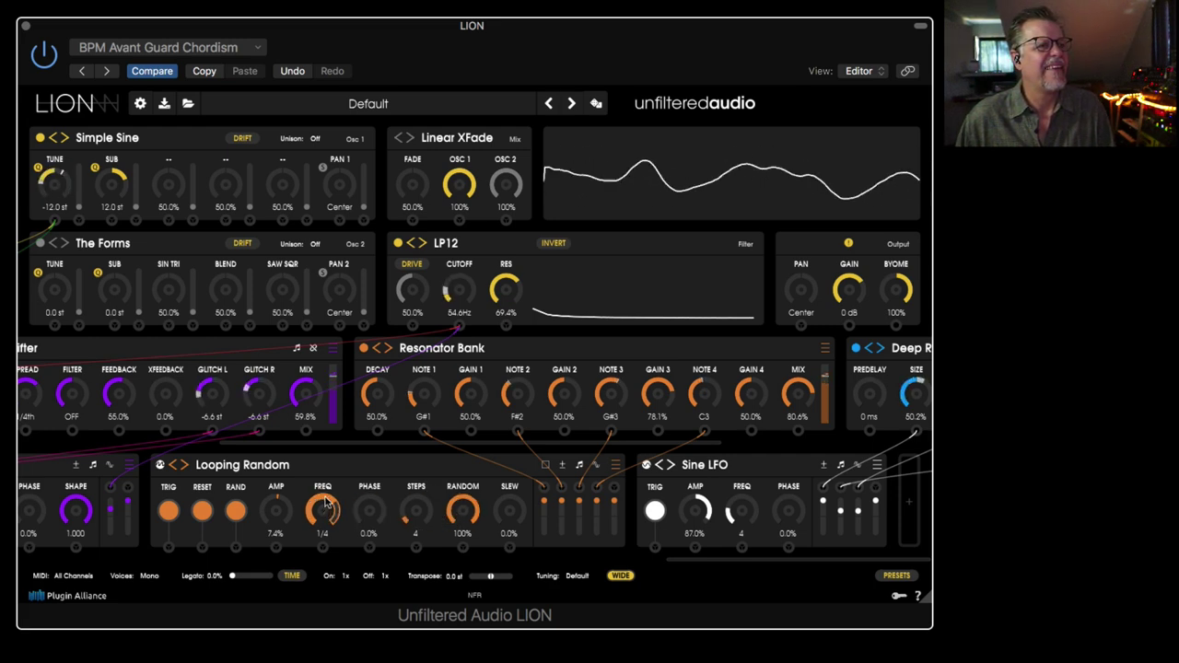
Set Looping Random's amount to 78.9% and Resonator Bank decay to 14.8%.
left_click_drag(278, 500, 294, 442)
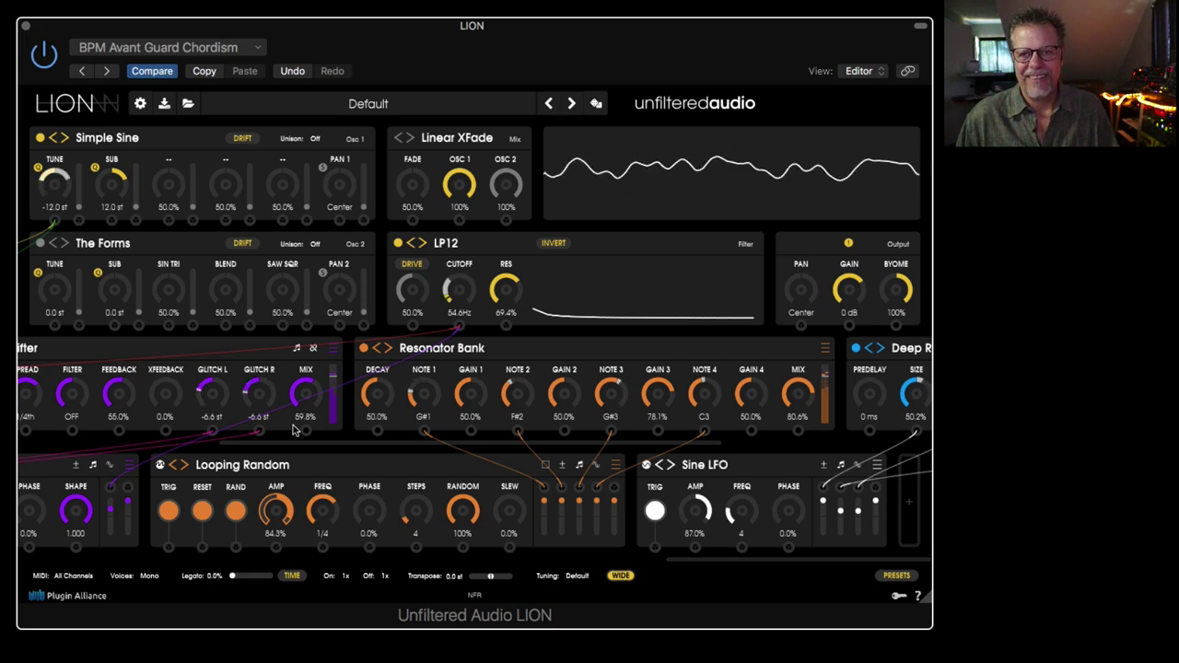
left_click_drag(293, 430, 294, 435)
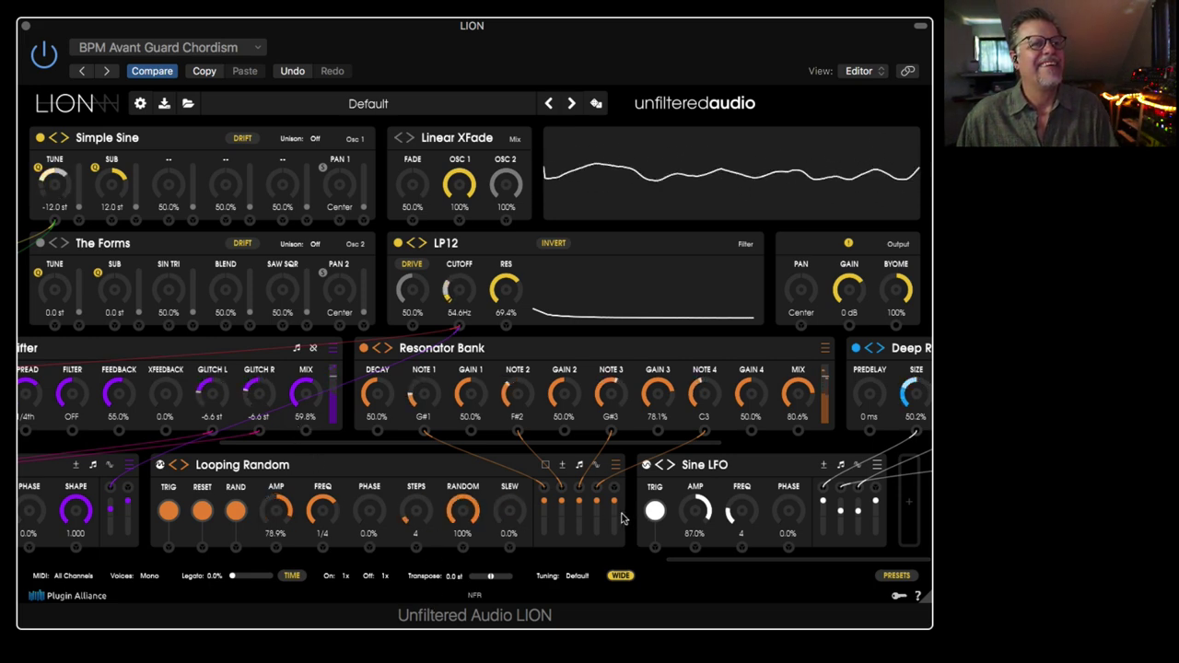
left_click_drag(362, 373, 424, 281)
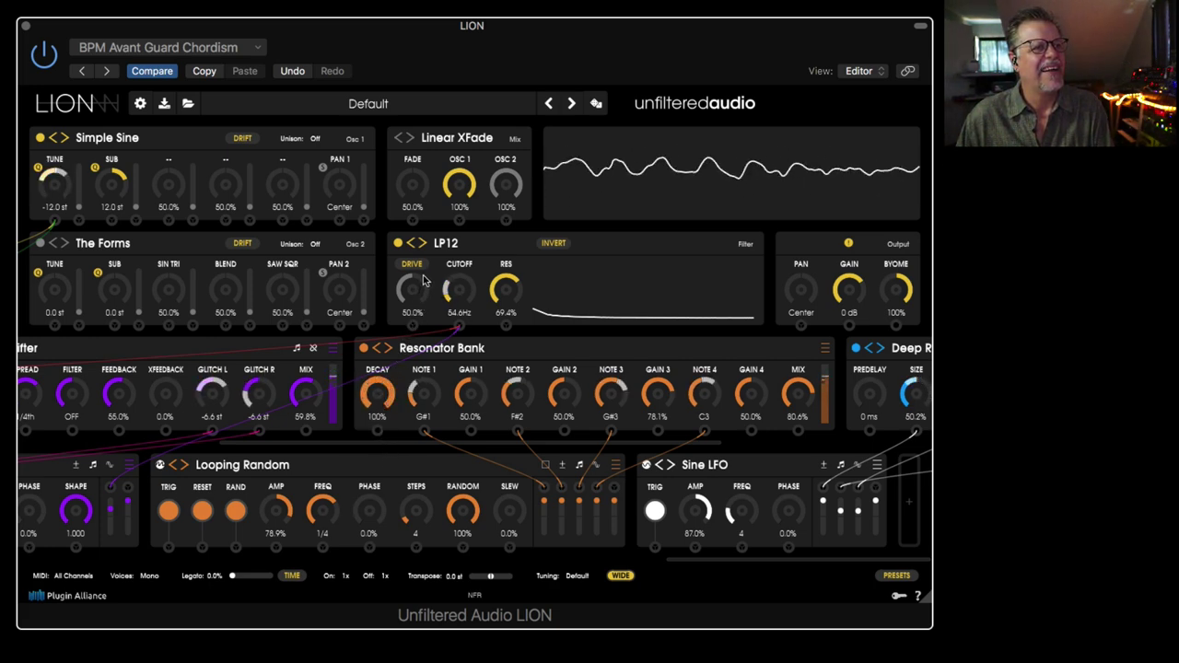
left_click_drag(412, 327, 421, 394)
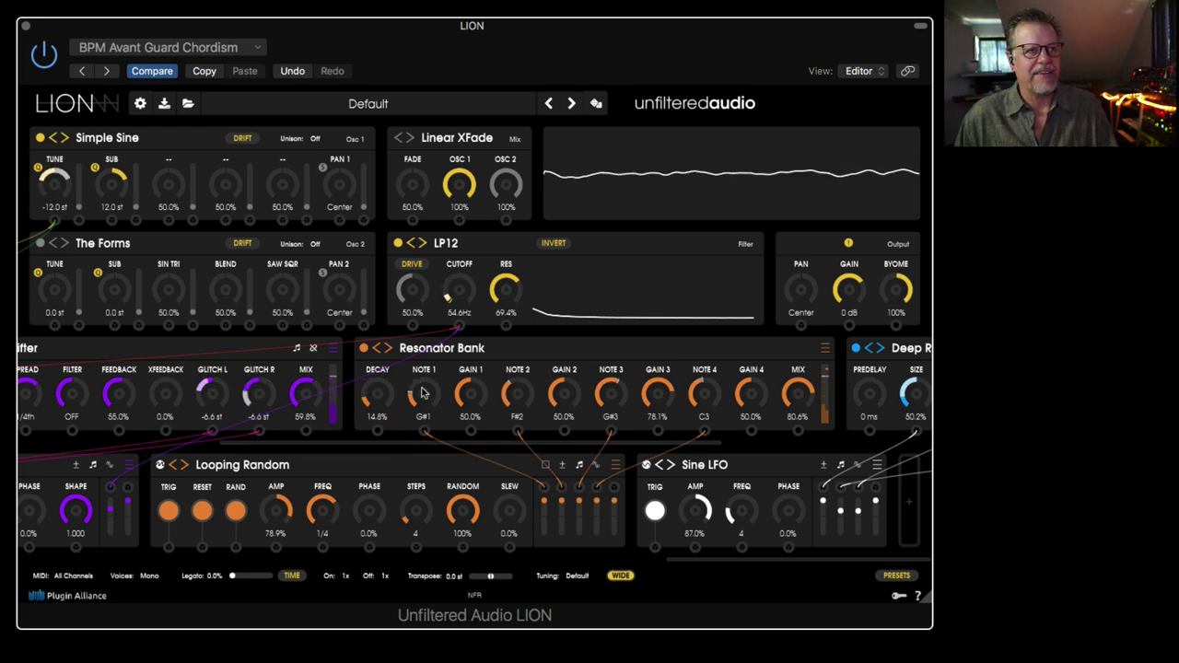
Advance to the BPM Carry On in Key of C preset.
left_click(108, 71)
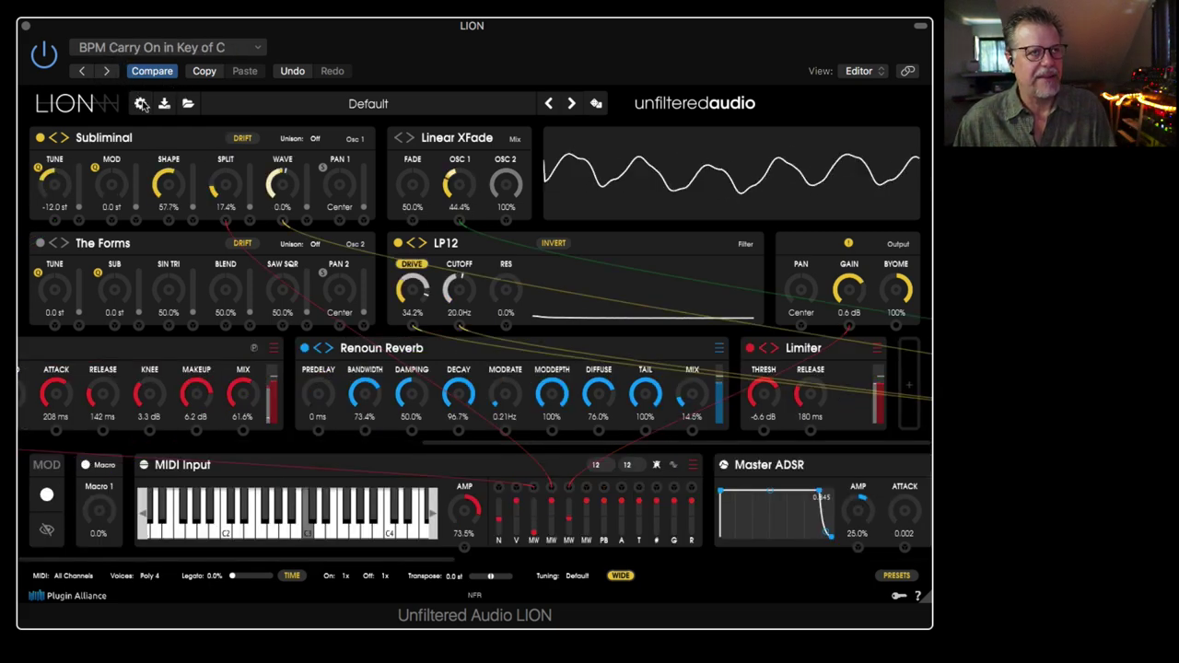